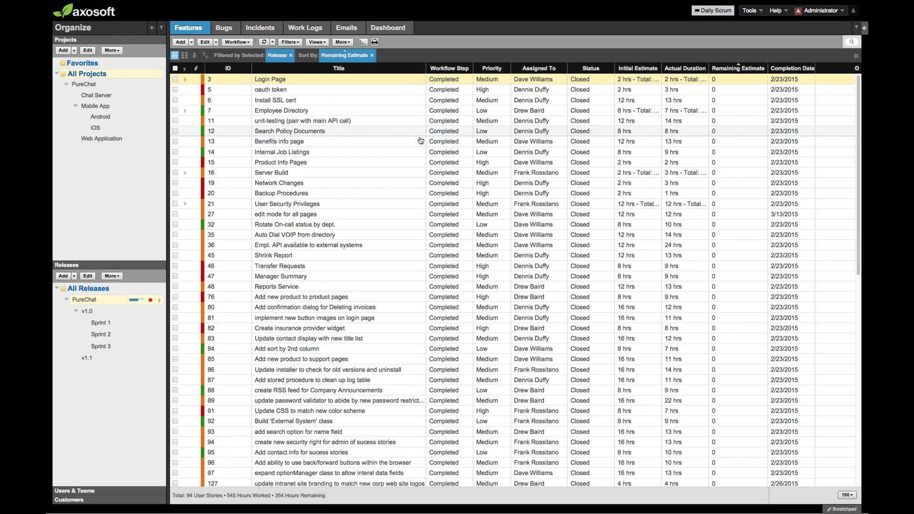
- Show only the features in Sprint 3 of the PureChat v1.0 release and group them by Assigned To
{"action": "left_click", "coordinate": [99, 344]}
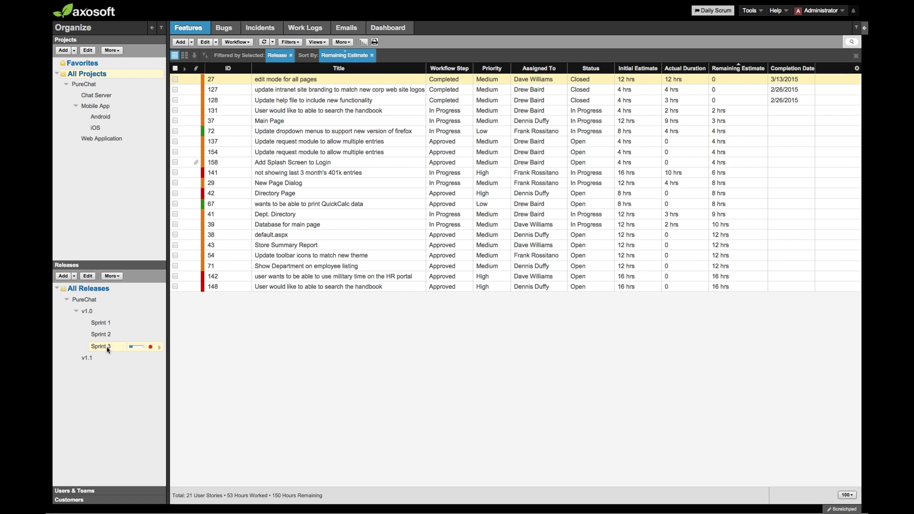
{"action": "right_click", "coordinate": [547, 72]}
{"action": "left_click", "coordinate": [543, 71]}
{"action": "right_click", "coordinate": [543, 70]}
{"action": "left_click", "coordinate": [537, 70]}
{"action": "right_click", "coordinate": [538, 71]}
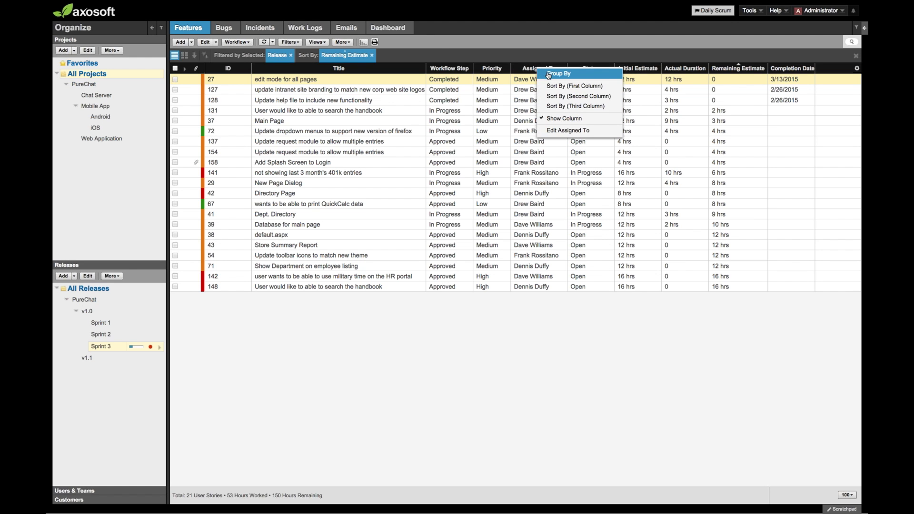
{"action": "left_click", "coordinate": [552, 73]}
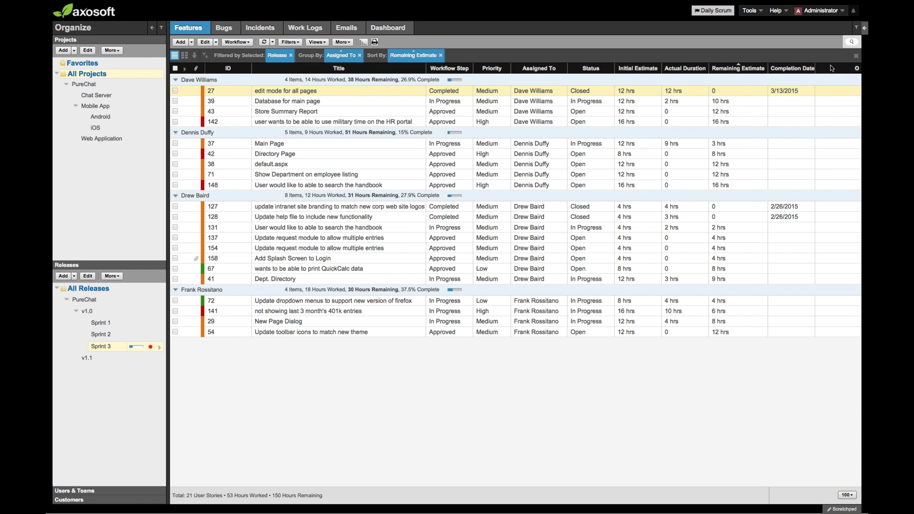
- Add the user story fields Cost and Quantity as columns in the features list
{"action": "left_click", "coordinate": [857, 69]}
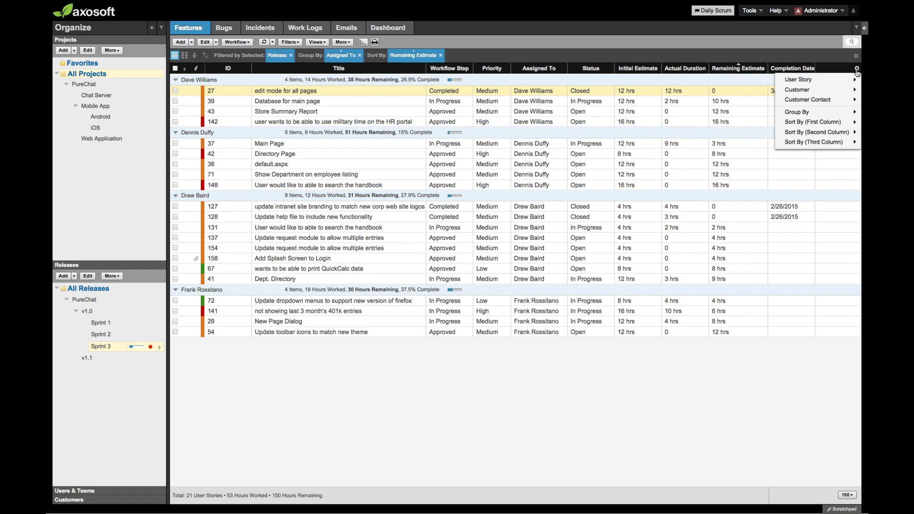
{"action": "left_click", "coordinate": [860, 68]}
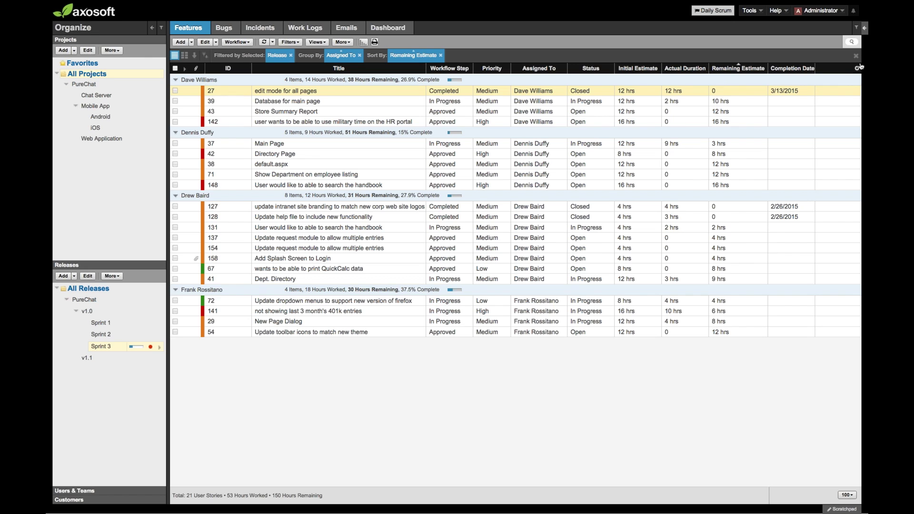
{"action": "left_click", "coordinate": [858, 68]}
{"action": "mouse_move", "coordinate": [841, 85]}
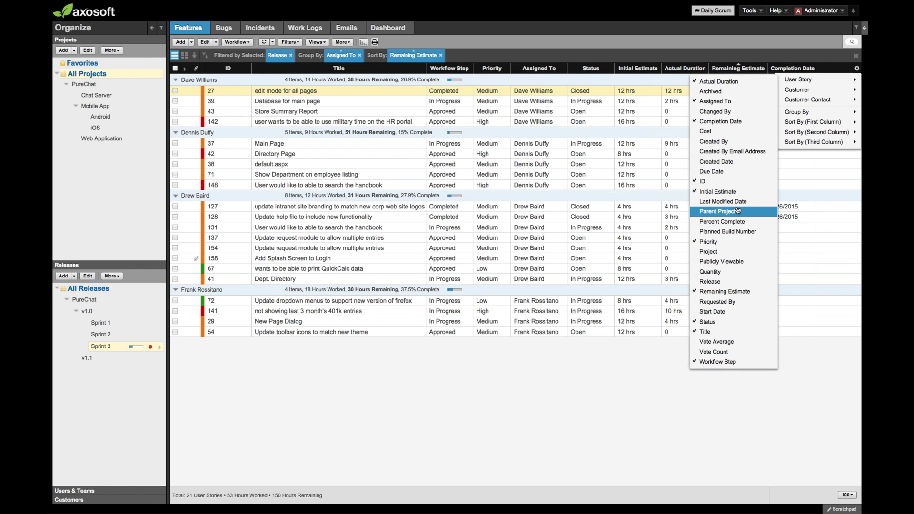
{"action": "mouse_move", "coordinate": [806, 103]}
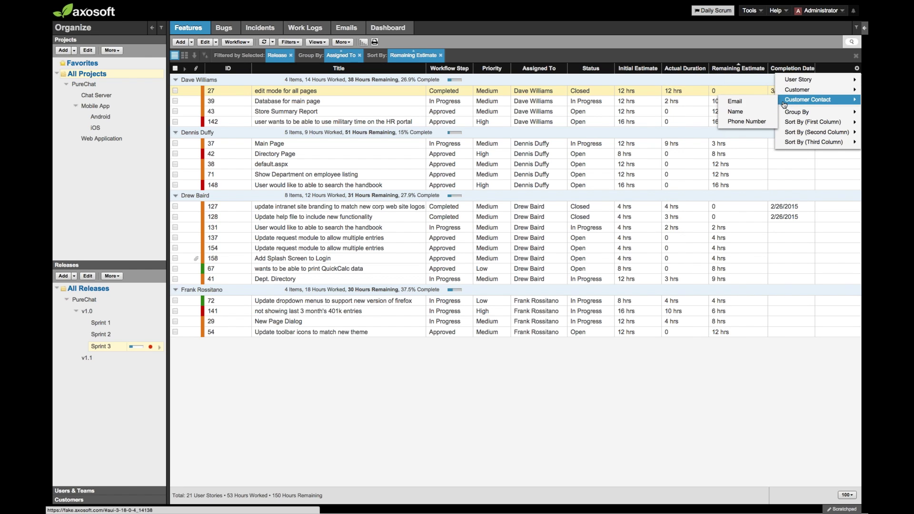
{"action": "mouse_move", "coordinate": [795, 84]}
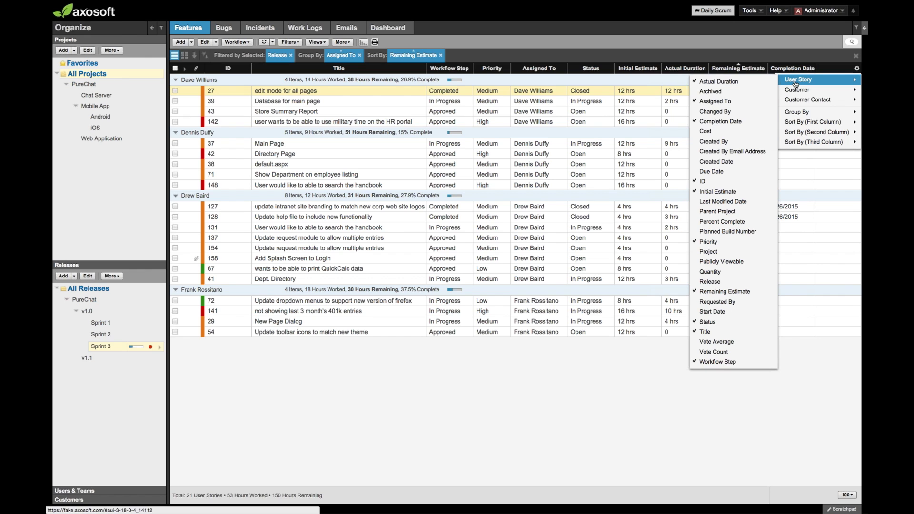
{"action": "left_click", "coordinate": [739, 135]}
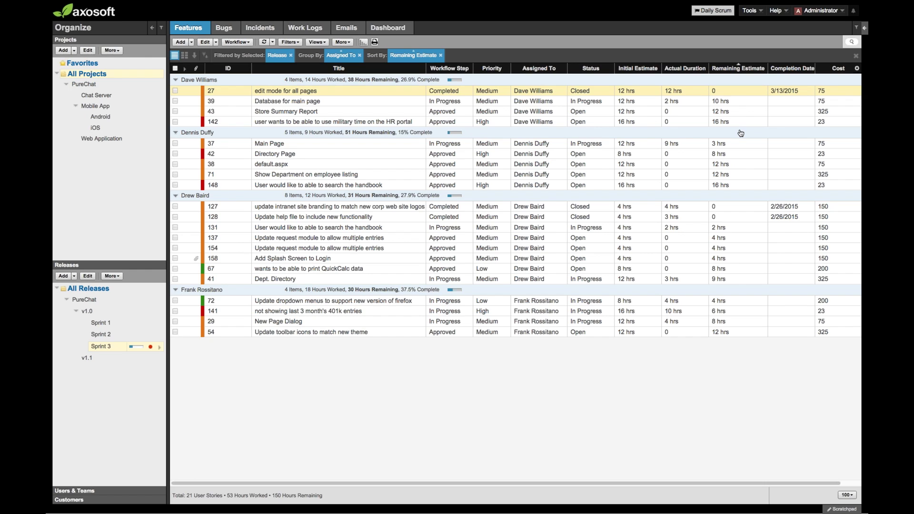
{"action": "left_click", "coordinate": [857, 69]}
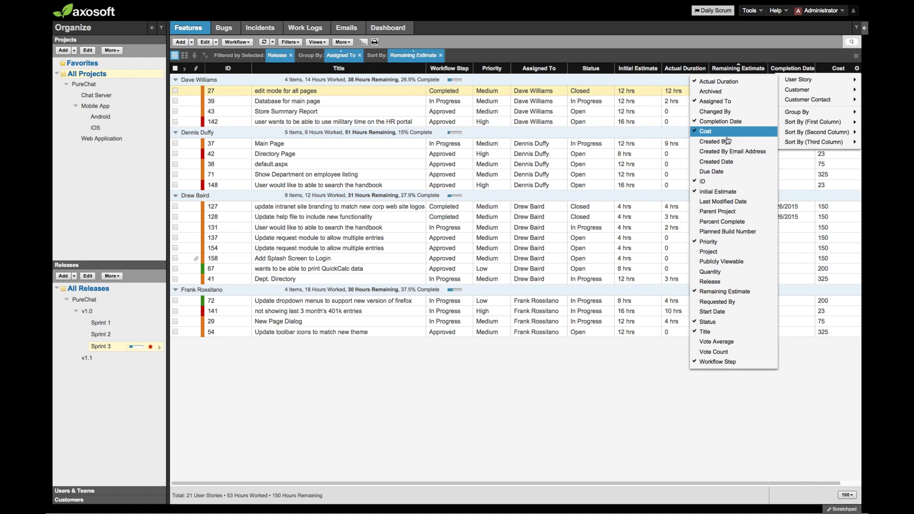
{"action": "left_click", "coordinate": [717, 276]}
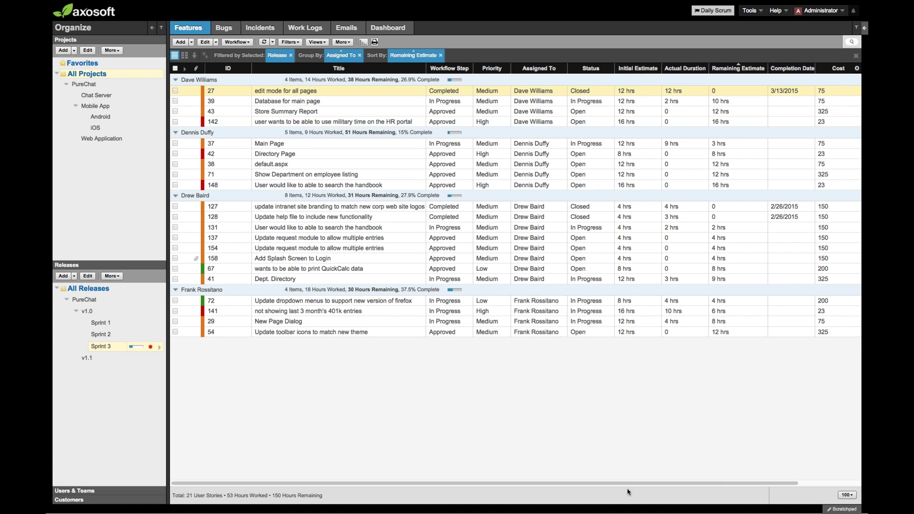
- Move the Cost and Quantity columns between Workflow Step and Priority, and narrow the Quantity column
{"action": "left_click_drag", "start_coordinate": [629, 486], "coordinate": [690, 485]}
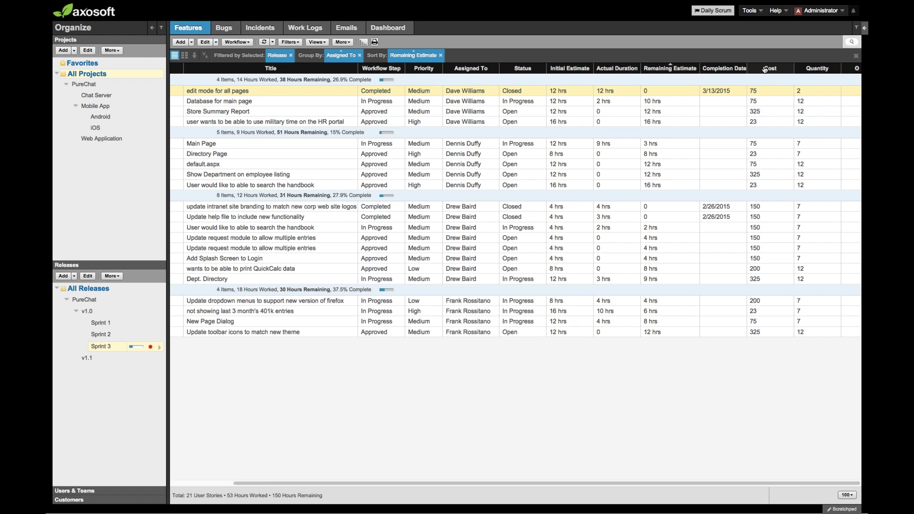
{"action": "left_click_drag", "start_coordinate": [765, 70], "coordinate": [439, 72]}
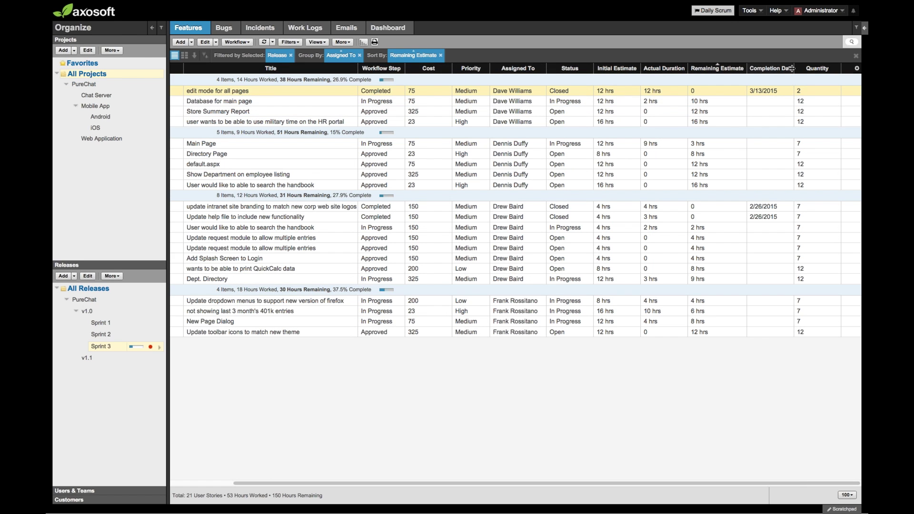
{"action": "left_click_drag", "start_coordinate": [817, 68], "coordinate": [463, 72]}
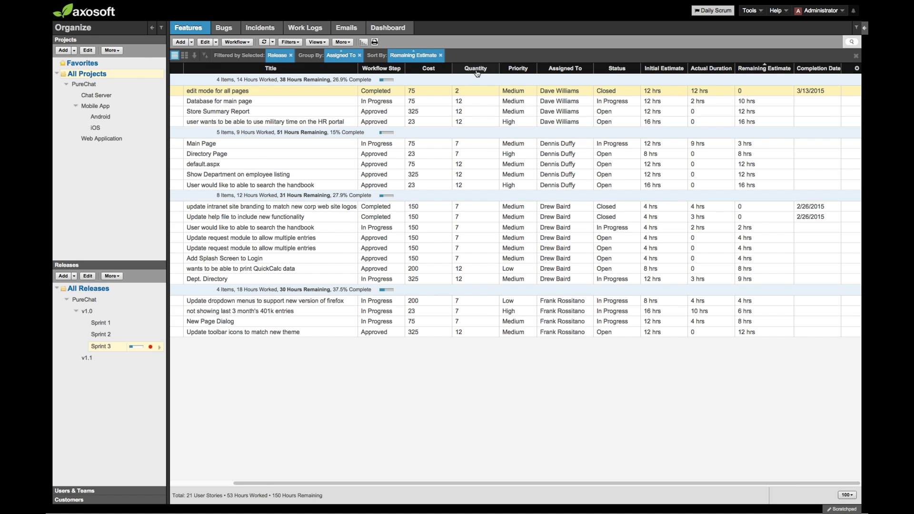
{"action": "left_click_drag", "start_coordinate": [499, 68], "coordinate": [484, 68]}
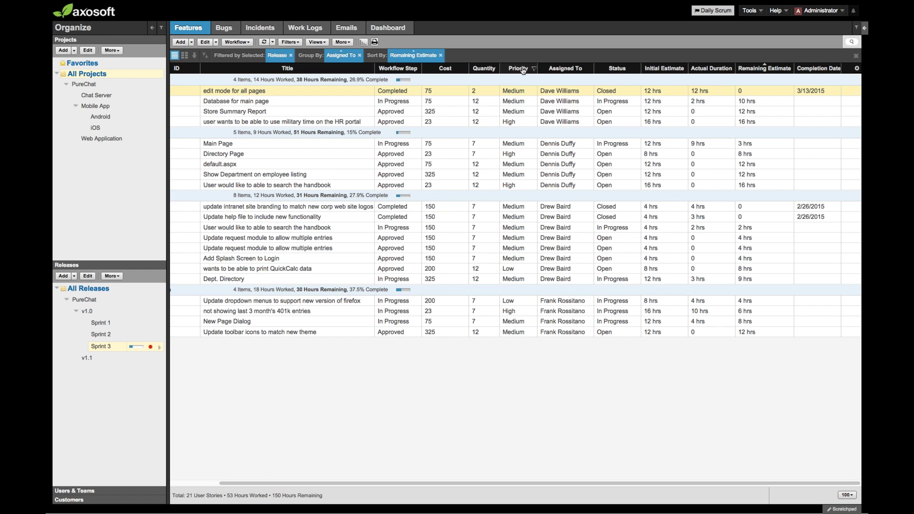
- Hide the Actual Duration and Remaining Estimate columns from the features list
{"action": "right_click", "coordinate": [708, 73]}
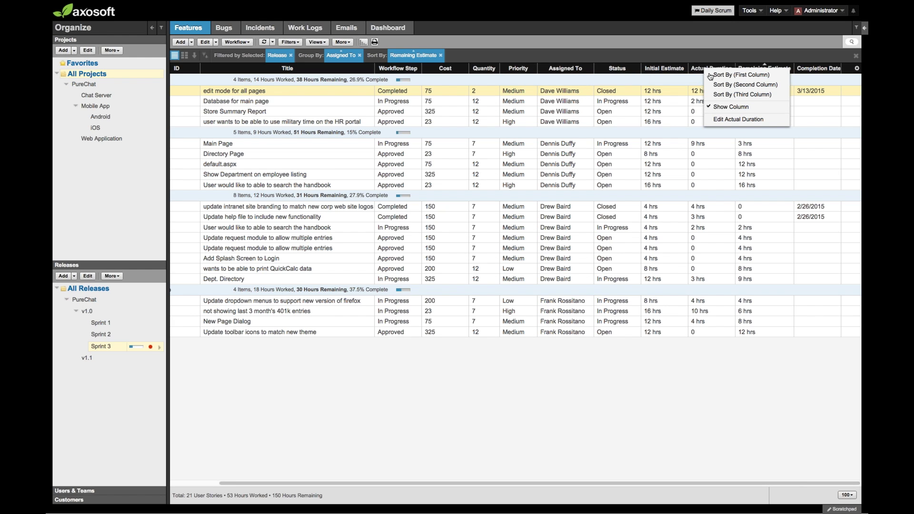
{"action": "left_click", "coordinate": [722, 109]}
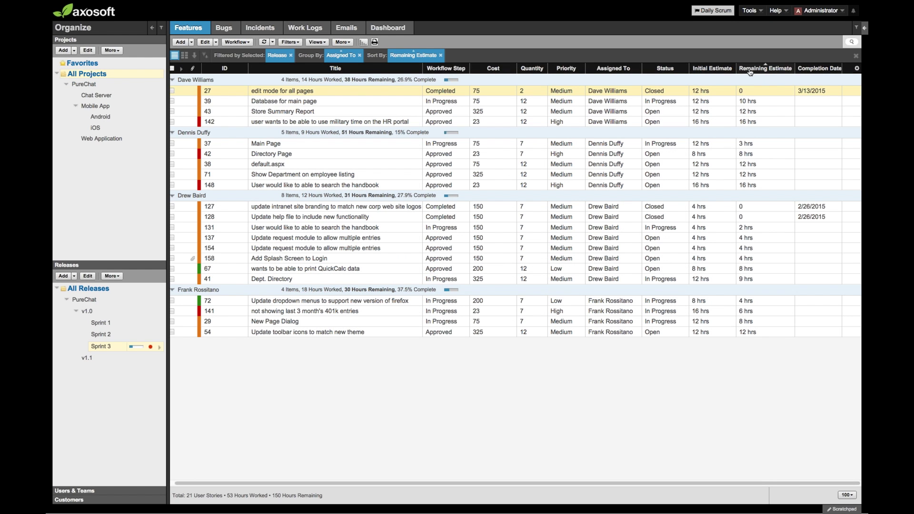
{"action": "right_click", "coordinate": [754, 72]}
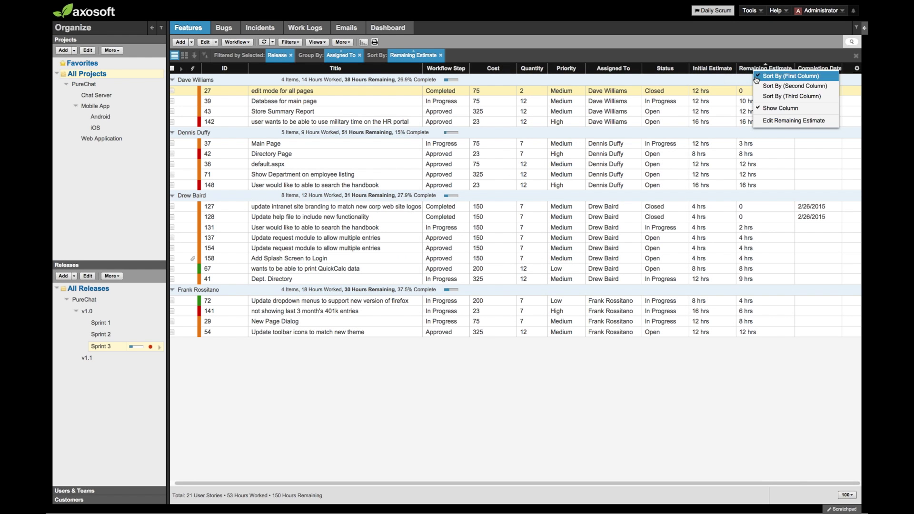
{"action": "left_click", "coordinate": [762, 108]}
{"action": "left_click", "coordinate": [855, 70]}
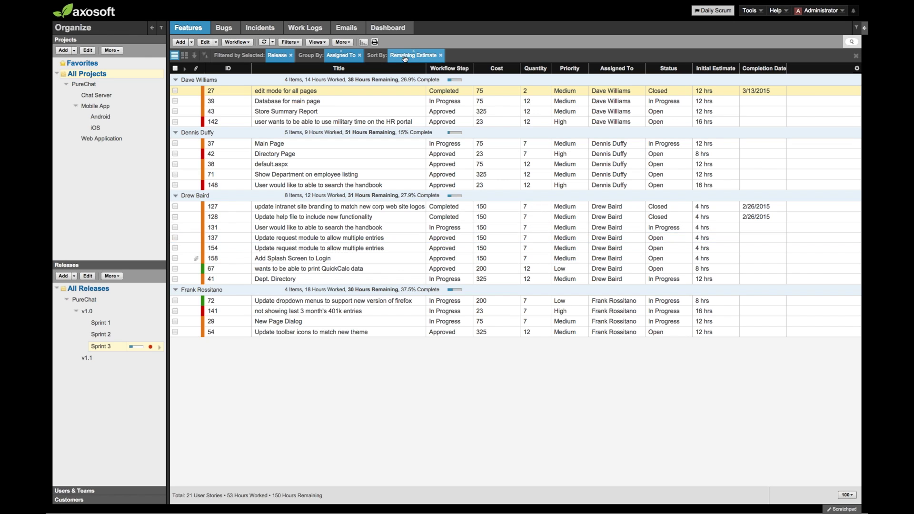
- View the printable version of the grouped features list and close it without printing
{"action": "left_click", "coordinate": [375, 43]}
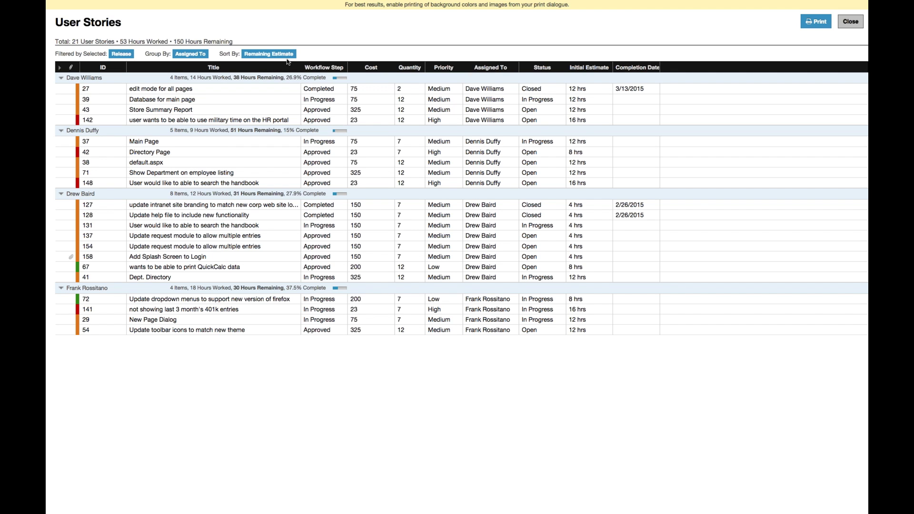
{"action": "left_click", "coordinate": [848, 24]}
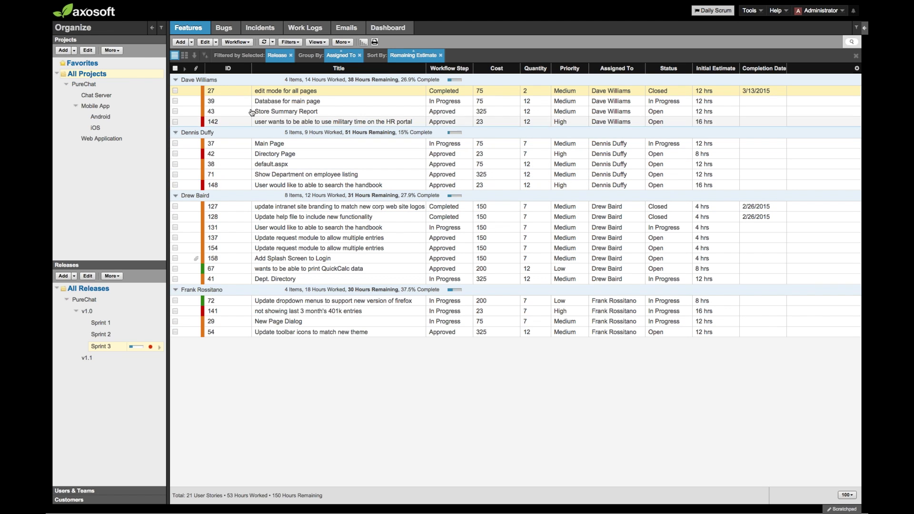
- Show the features as cards without the Assigned To grouping, and view the board's printable version before closing it
{"action": "left_click", "coordinate": [186, 56]}
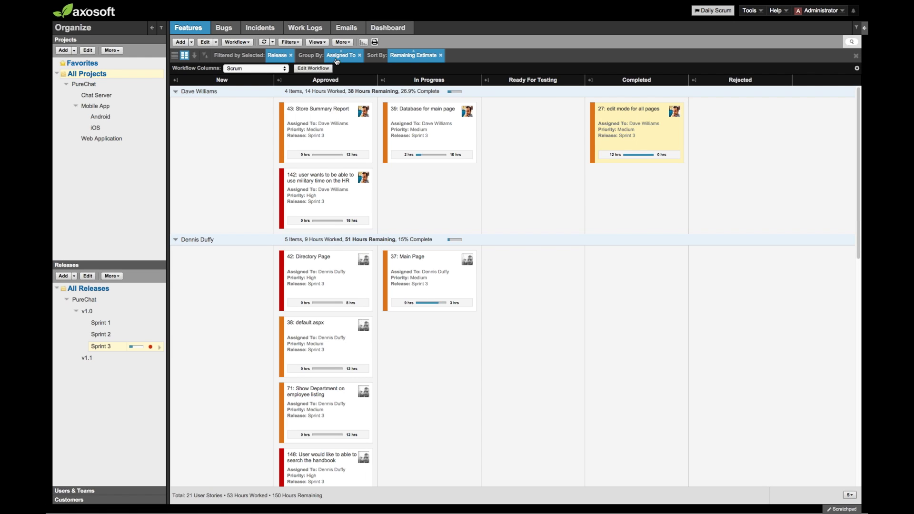
{"action": "left_click", "coordinate": [360, 55]}
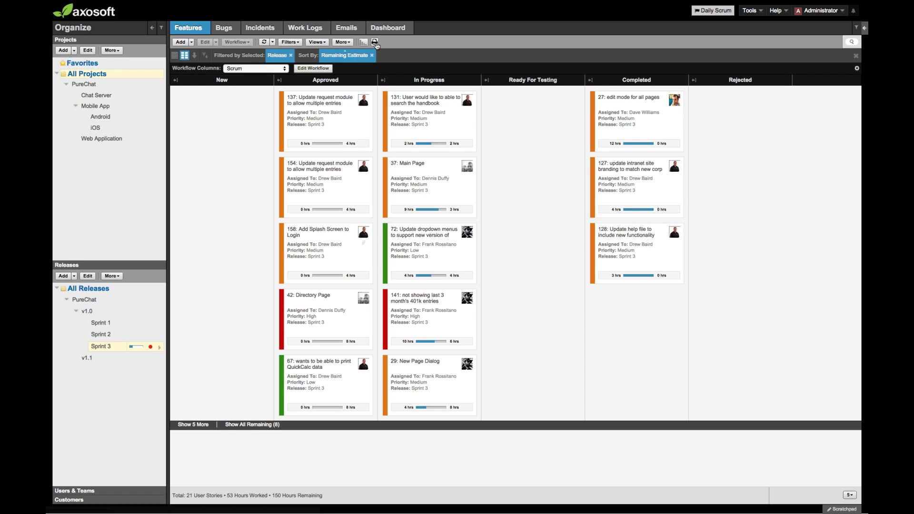
{"action": "key", "text": "F5"}
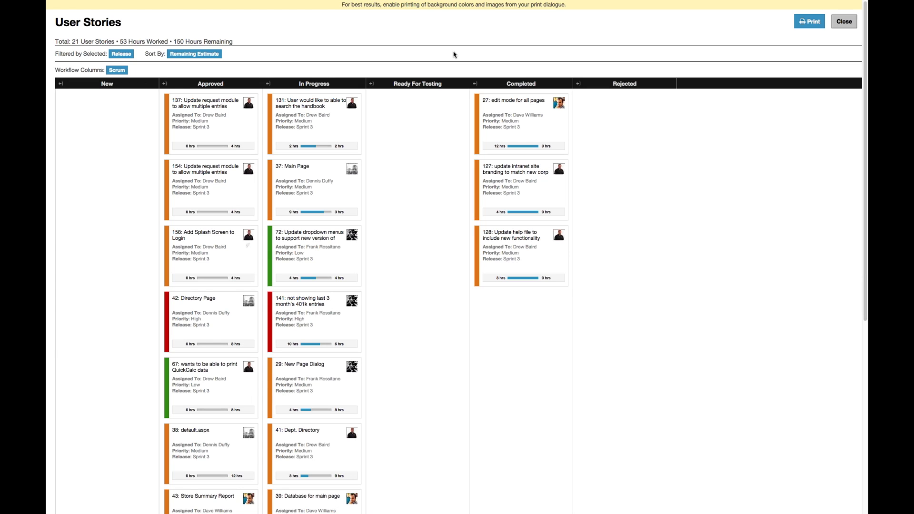
{"action": "left_click", "coordinate": [845, 21]}
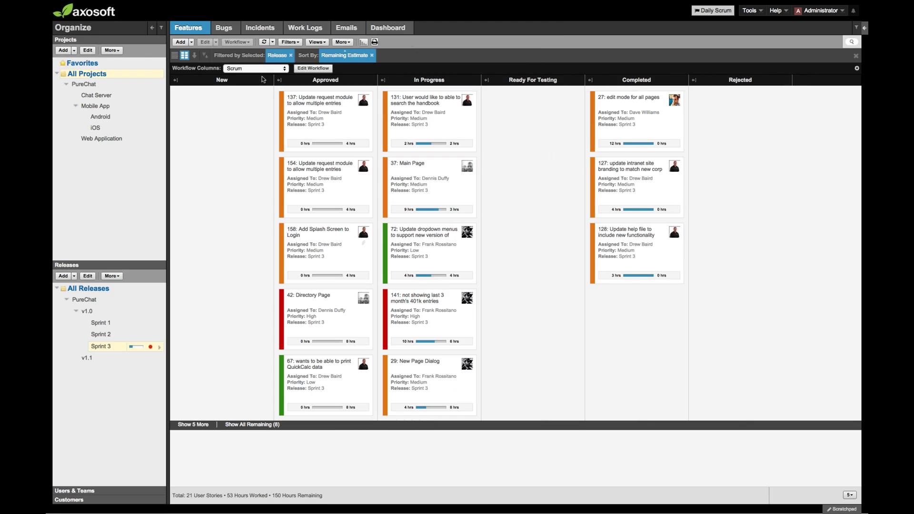
- Return the features to the list layout and group them by Assigned To
{"action": "left_click", "coordinate": [176, 55]}
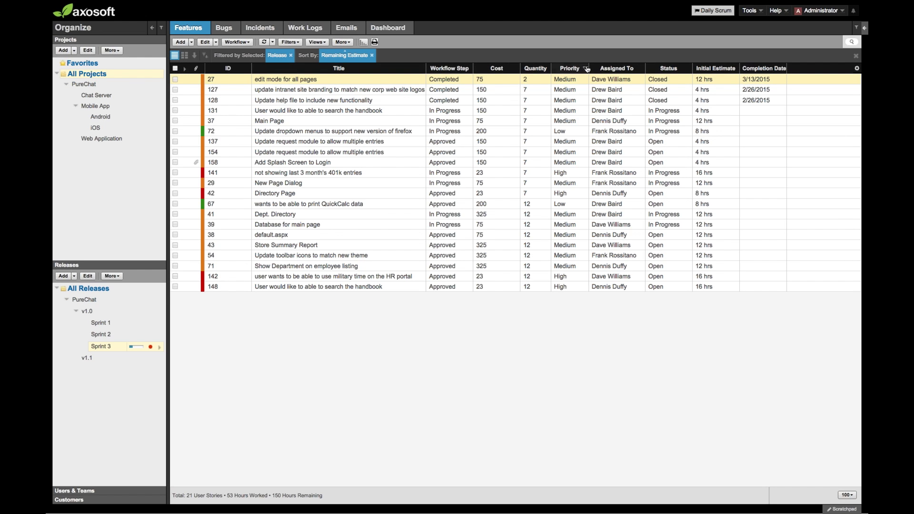
{"action": "right_click", "coordinate": [622, 70]}
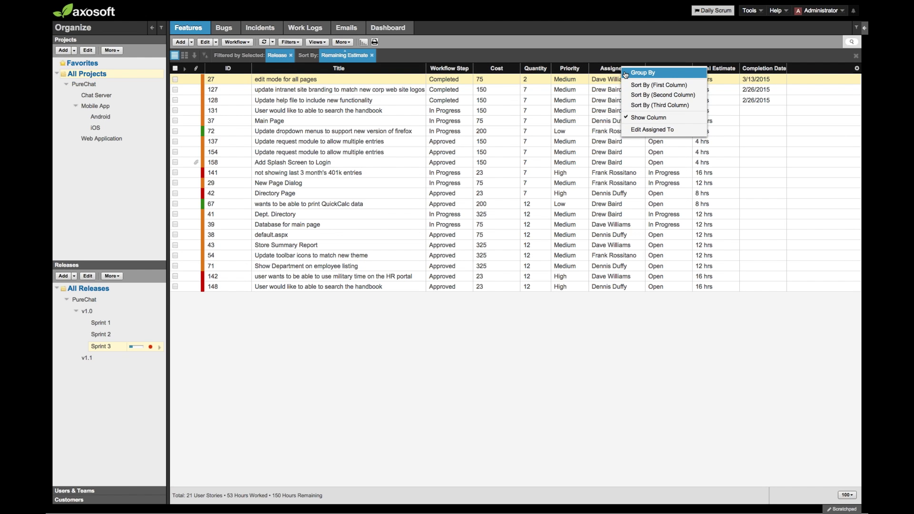
{"action": "left_click", "coordinate": [624, 73]}
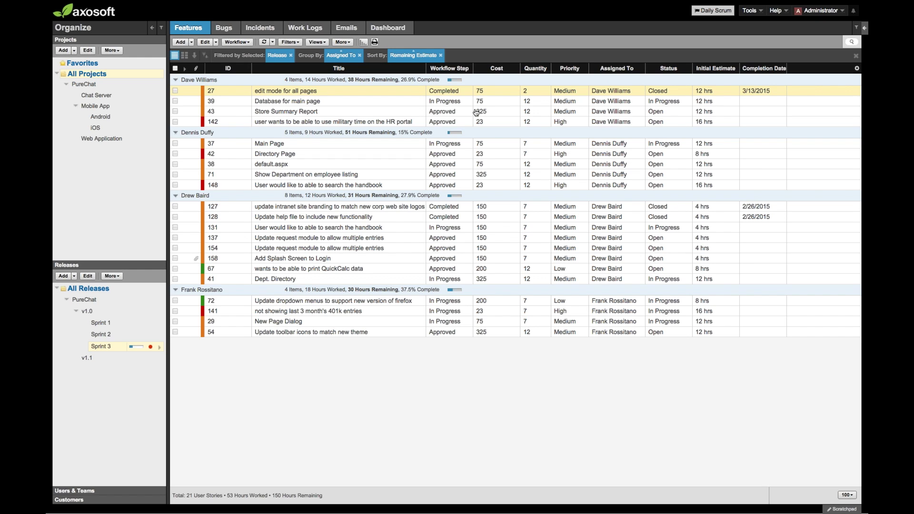
- Start saving the current layout as a private view named "Monthly Report"
{"action": "left_click", "coordinate": [314, 43]}
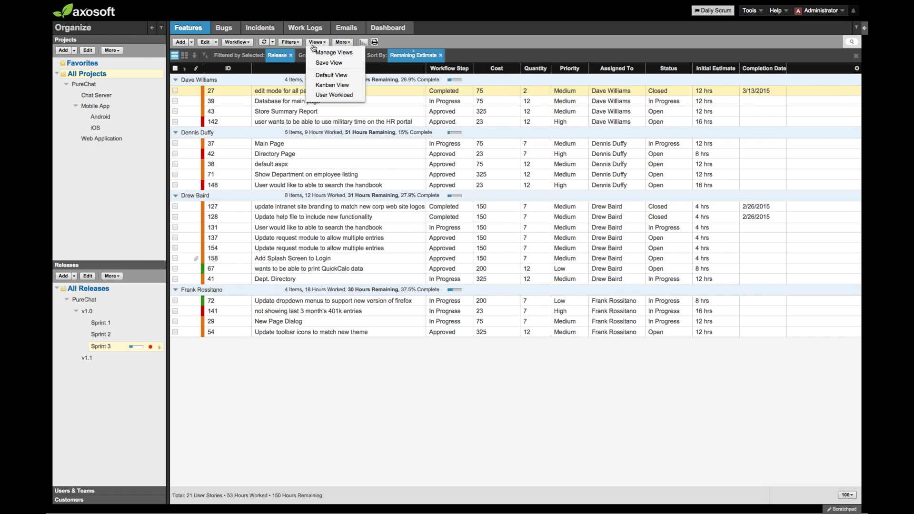
{"action": "left_click", "coordinate": [321, 59]}
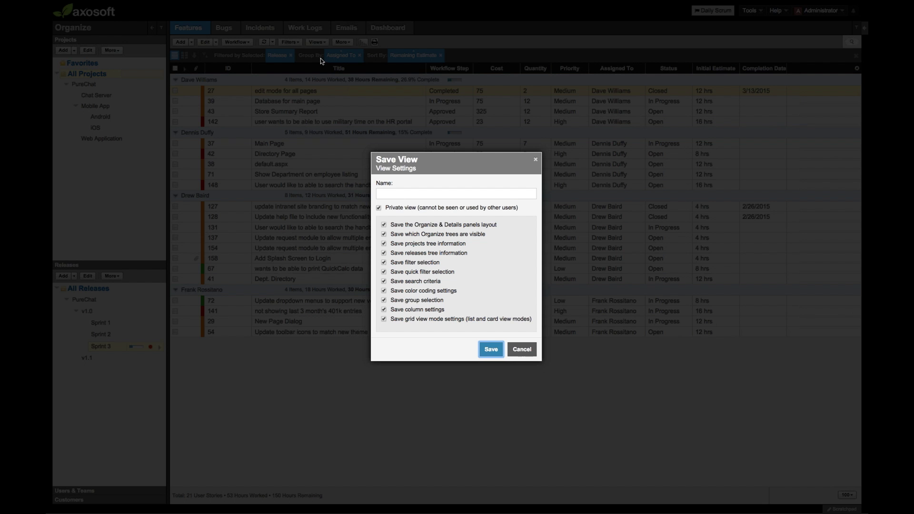
{"action": "left_click", "coordinate": [443, 194]}
{"action": "type", "text": "Monthly Report"}
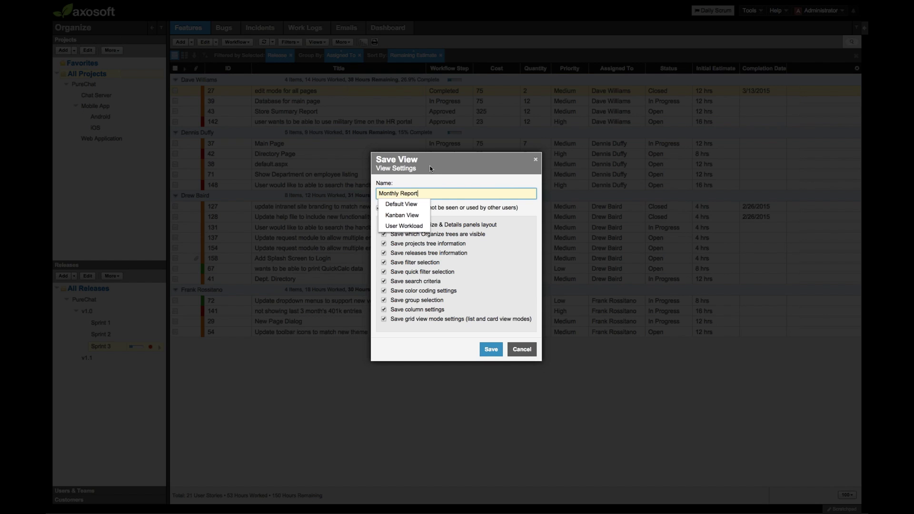
{"action": "left_click", "coordinate": [433, 169]}
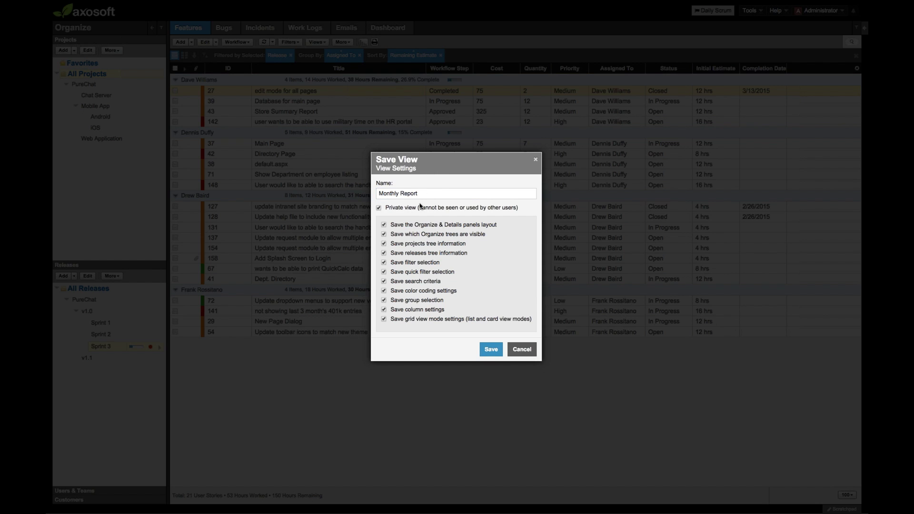
- Exclude panels layout, Organize tree visibility, projects and releases tree information, filter, quick filter and search criteria from the view, and save it
{"action": "left_click", "coordinate": [385, 226]}
{"action": "left_click", "coordinate": [383, 235]}
{"action": "left_click", "coordinate": [383, 244]}
{"action": "left_click", "coordinate": [384, 253]}
{"action": "left_click", "coordinate": [384, 262]}
{"action": "left_click", "coordinate": [384, 272]}
{"action": "left_click", "coordinate": [384, 281]}
{"action": "left_click", "coordinate": [489, 352]}
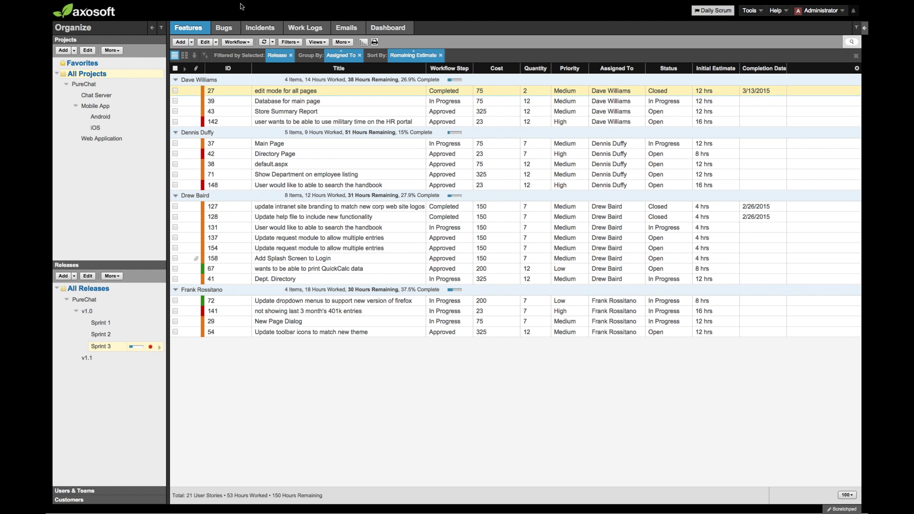
- Switch the features list to the saved Default View
{"action": "left_click", "coordinate": [316, 42]}
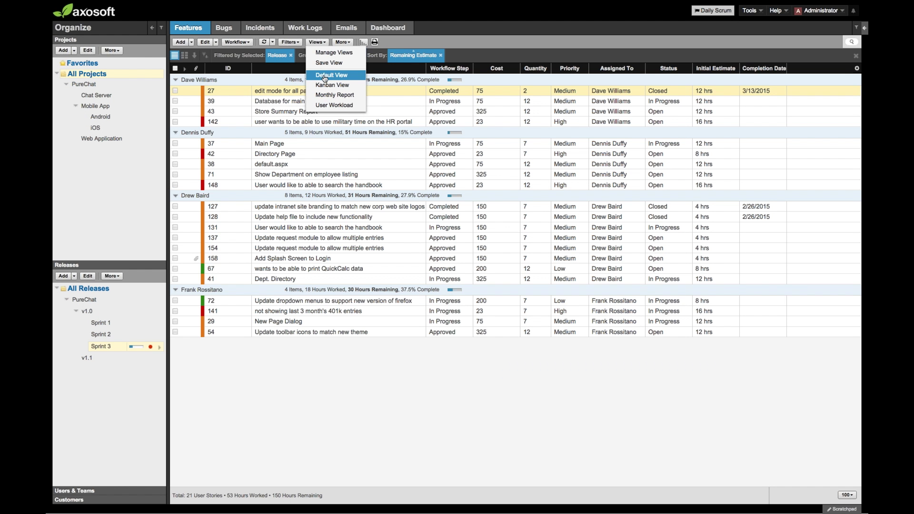
{"action": "left_click", "coordinate": [324, 77]}
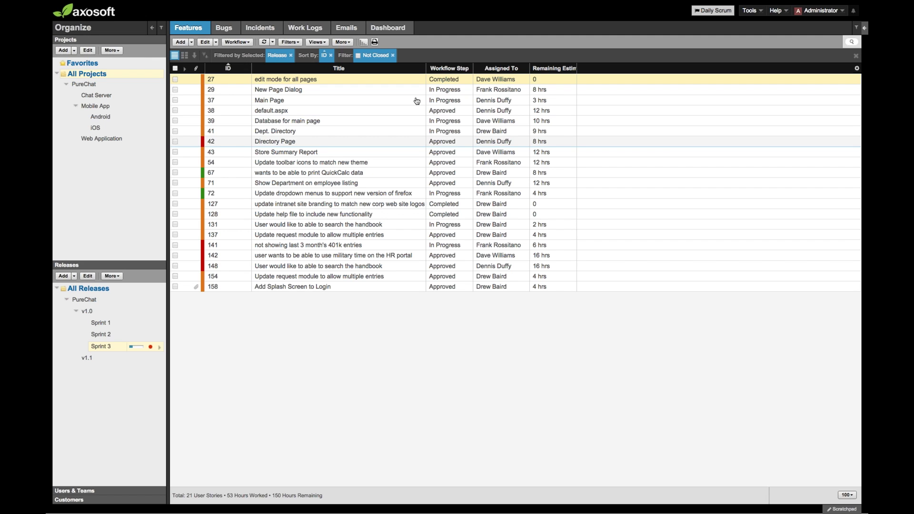
- Switch the features list to the saved Monthly Report view
{"action": "left_click", "coordinate": [322, 44]}
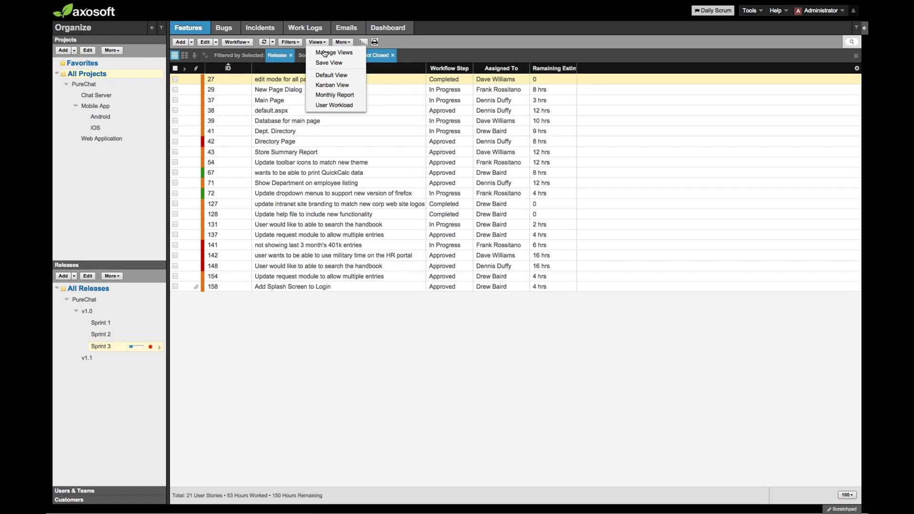
{"action": "left_click", "coordinate": [334, 94]}
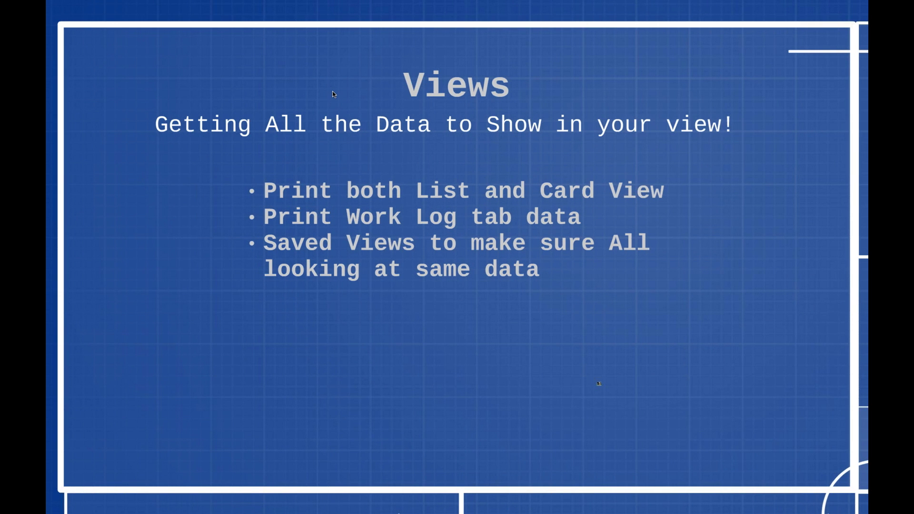
{"action": "key", "text": "Right"}
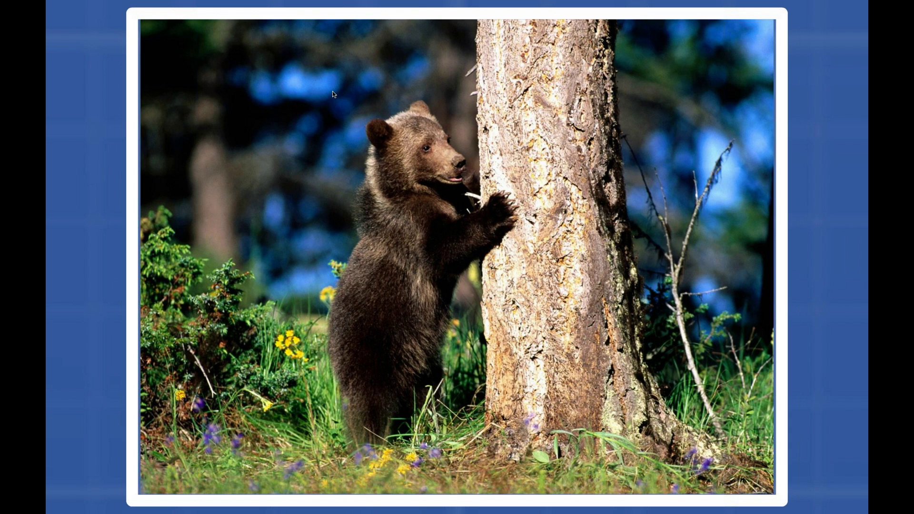
{"action": "key", "text": "Right"}
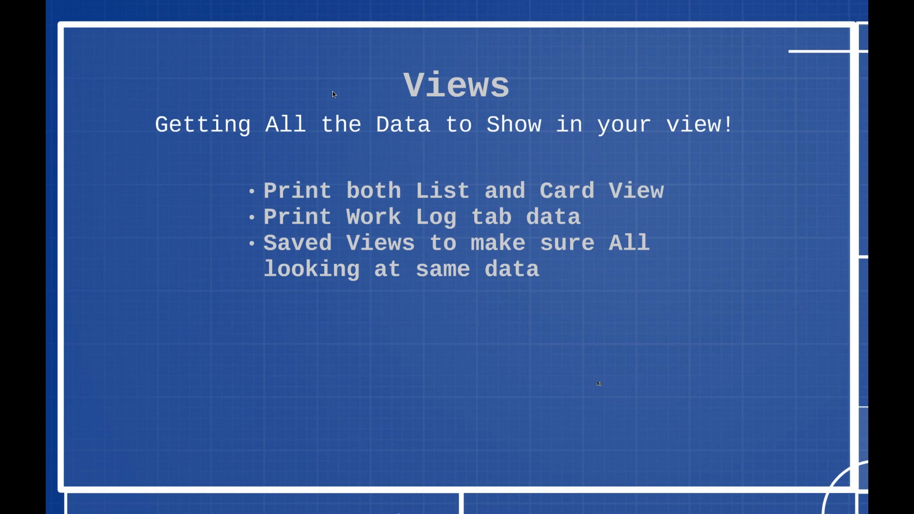
{"action": "key", "text": "alt+Tab"}
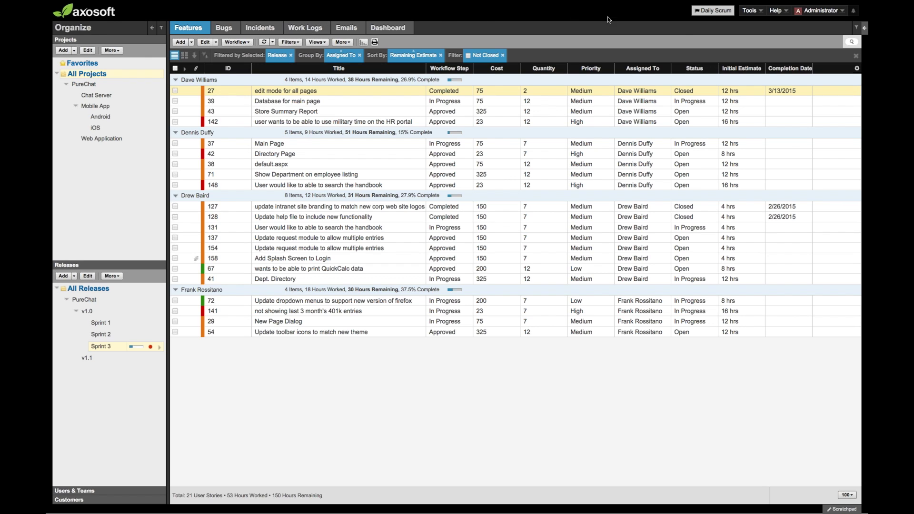
{"action": "left_click", "coordinate": [856, 27]}
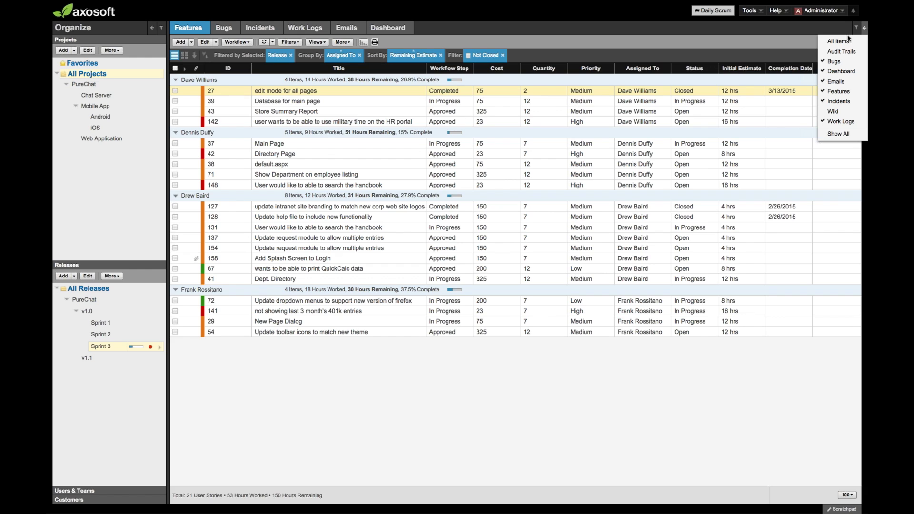
{"action": "left_click", "coordinate": [818, 36]}
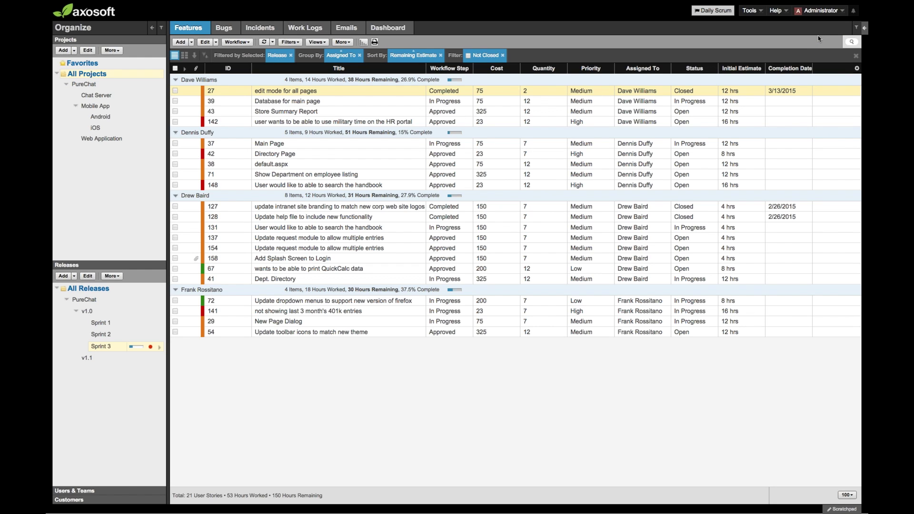
- Show the work logs for Sprint 3 and add the customer's Company Name column to the list
{"action": "left_click", "coordinate": [301, 29]}
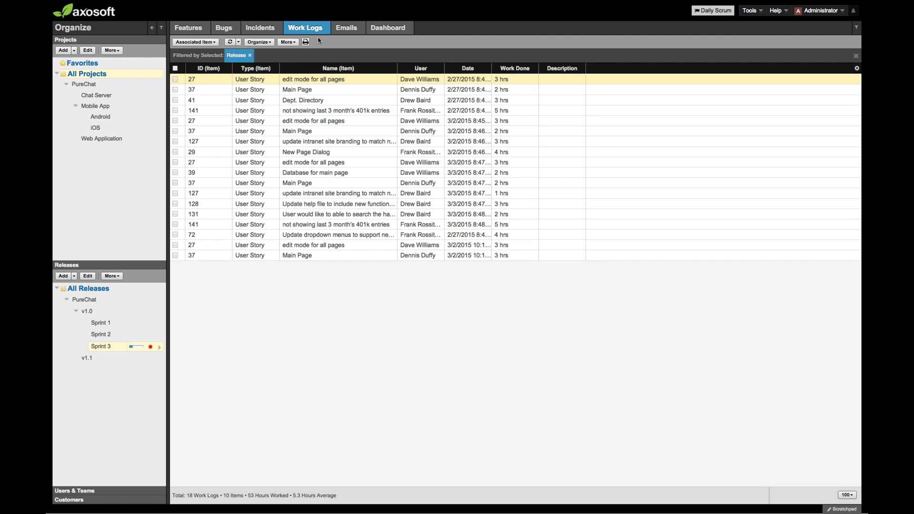
{"action": "left_click", "coordinate": [857, 70]}
{"action": "mouse_move", "coordinate": [818, 114]}
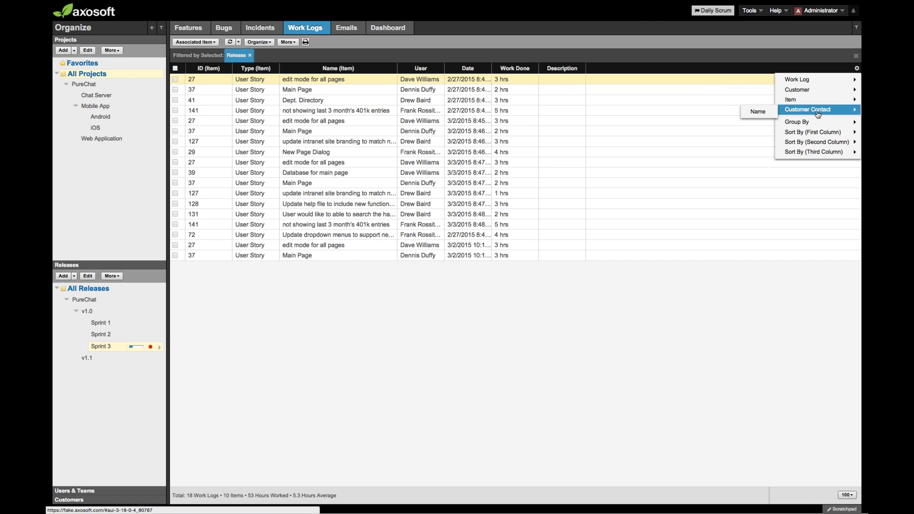
{"action": "mouse_move", "coordinate": [800, 91]}
{"action": "left_click", "coordinate": [768, 95]}
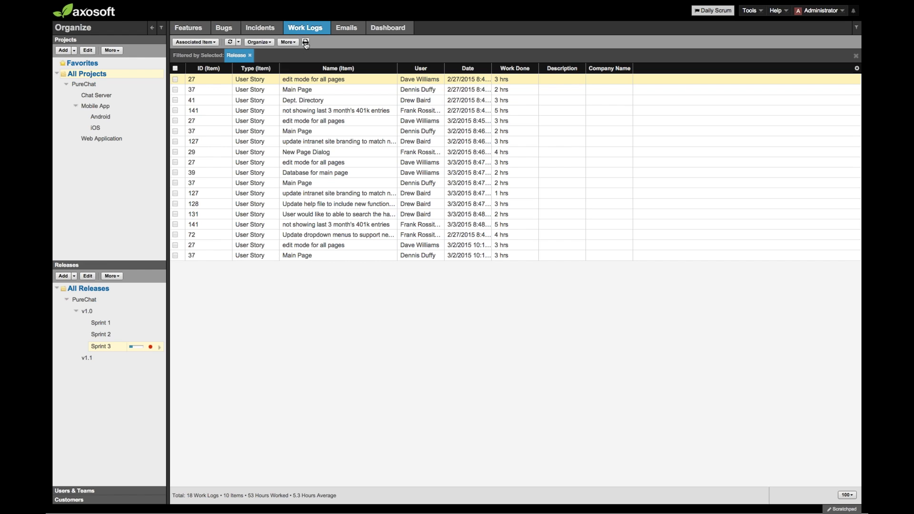
- Open the printable version of the work logs list for review, and close it
{"action": "key", "text": "super+r"}
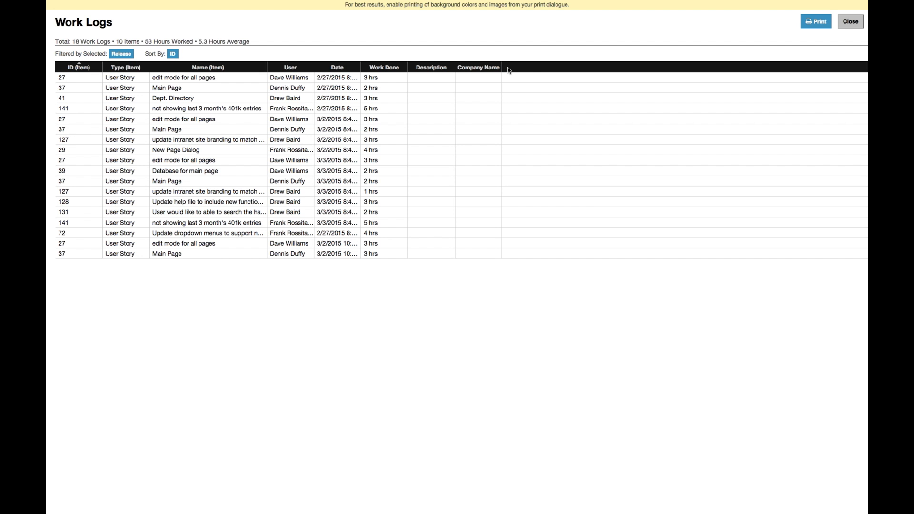
{"action": "left_click", "coordinate": [847, 25]}
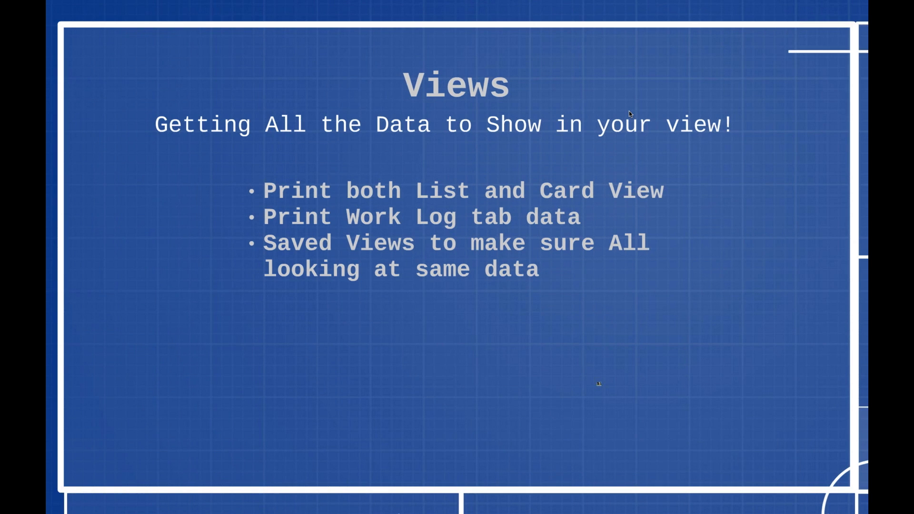
{"action": "key", "text": "Right"}
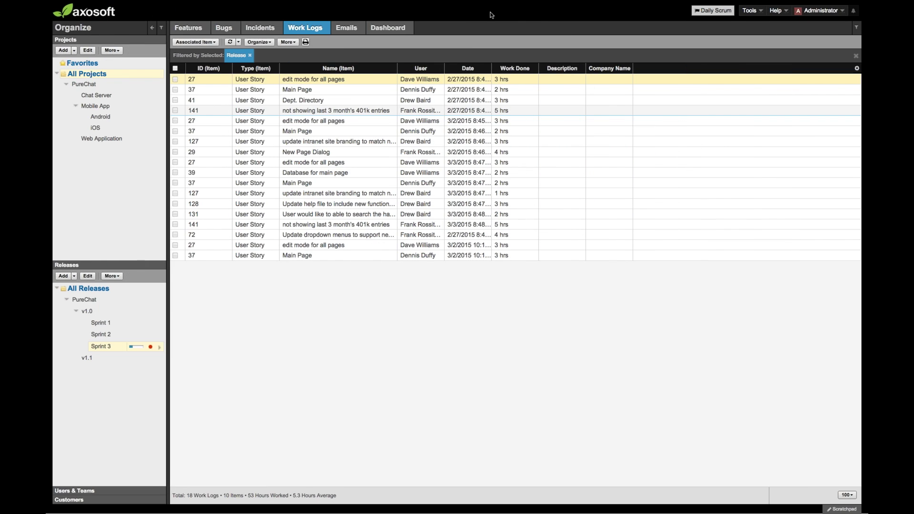
- Export the Sprint 3 features list to CSV with the Description column added and HTML included
{"action": "left_click", "coordinate": [189, 30]}
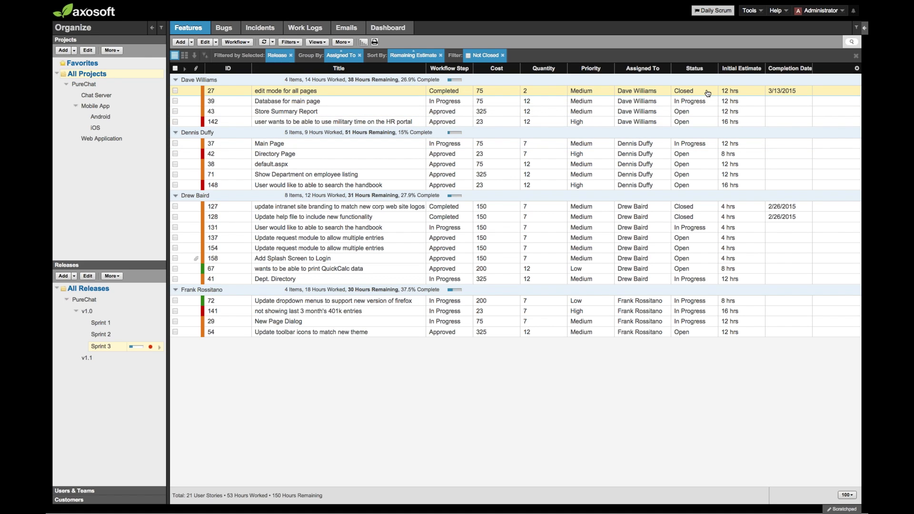
{"action": "left_click", "coordinate": [341, 43]}
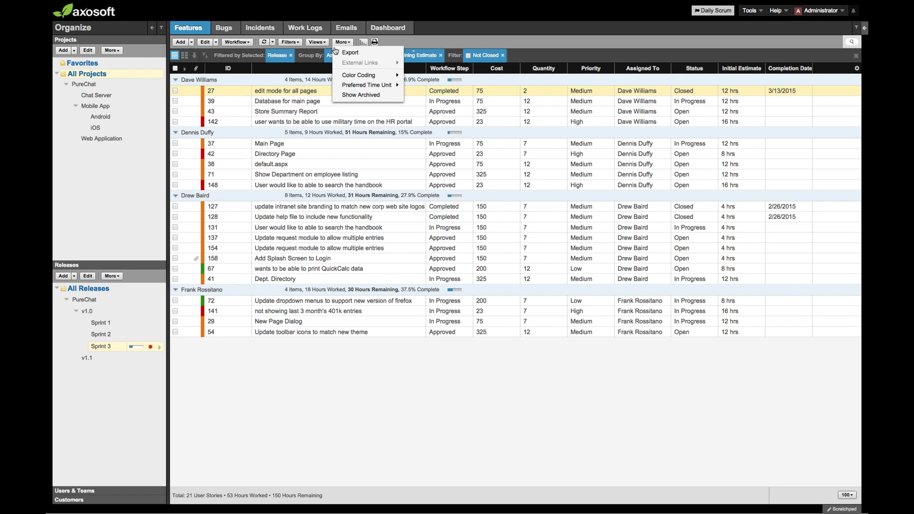
{"action": "left_click", "coordinate": [337, 45]}
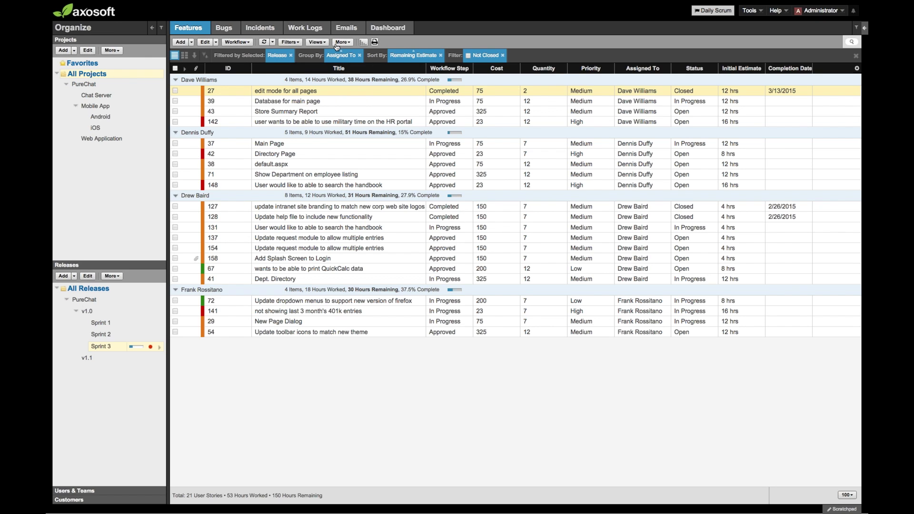
{"action": "left_click", "coordinate": [337, 45]}
{"action": "left_click", "coordinate": [341, 54]}
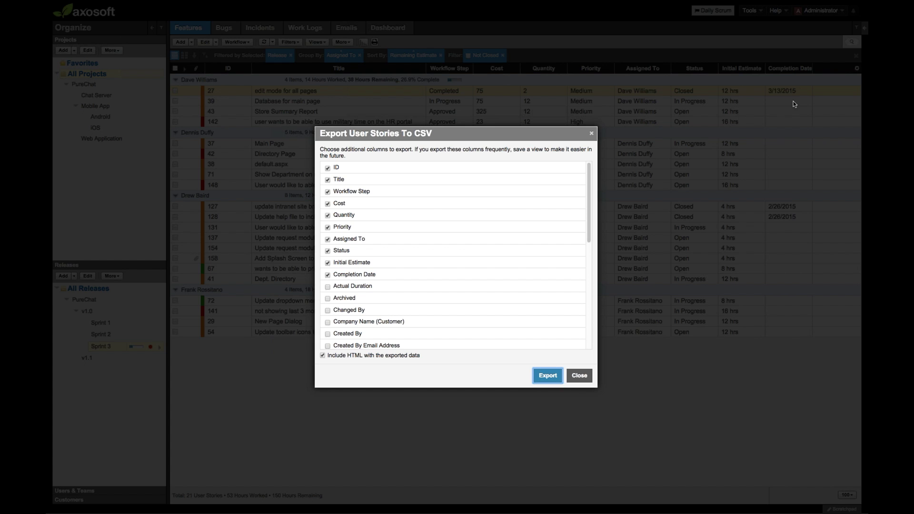
{"action": "scroll", "coordinate": [345, 271], "scroll_direction": "down", "scroll_amount": 10}
{"action": "scroll", "coordinate": [346, 273], "scroll_direction": "up", "scroll_amount": 10}
{"action": "scroll", "coordinate": [331, 312], "scroll_direction": "down", "scroll_amount": 2}
{"action": "left_click", "coordinate": [327, 323]}
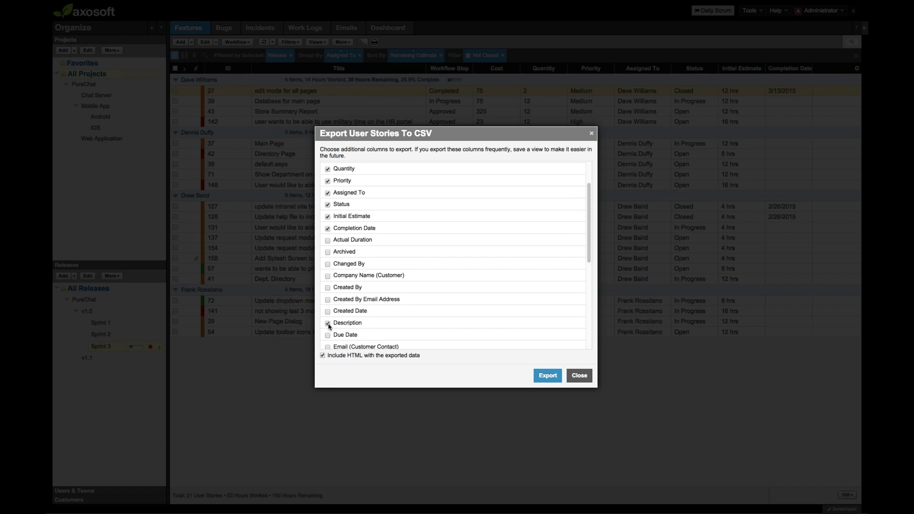
{"action": "scroll", "coordinate": [465, 212], "scroll_direction": "up", "scroll_amount": 2}
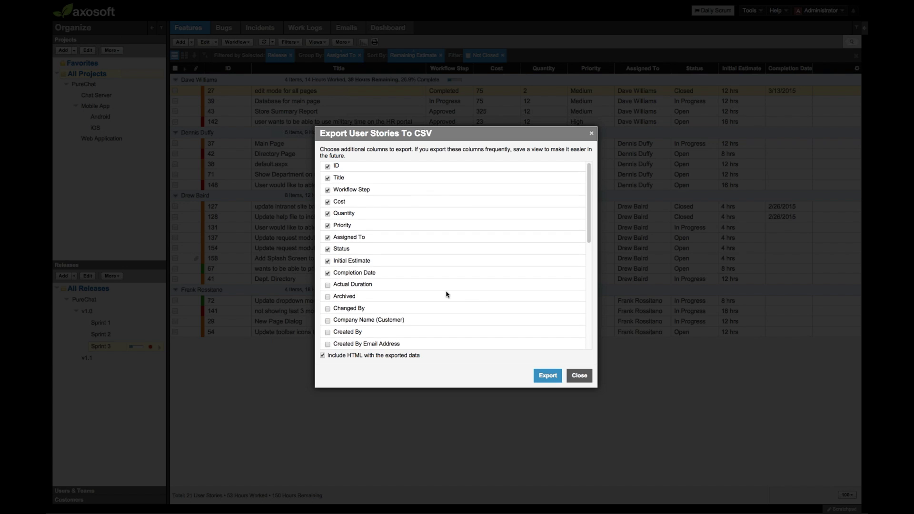
{"action": "scroll", "coordinate": [447, 294], "scroll_direction": "down", "scroll_amount": 5}
{"action": "scroll", "coordinate": [387, 262], "scroll_direction": "down", "scroll_amount": 2}
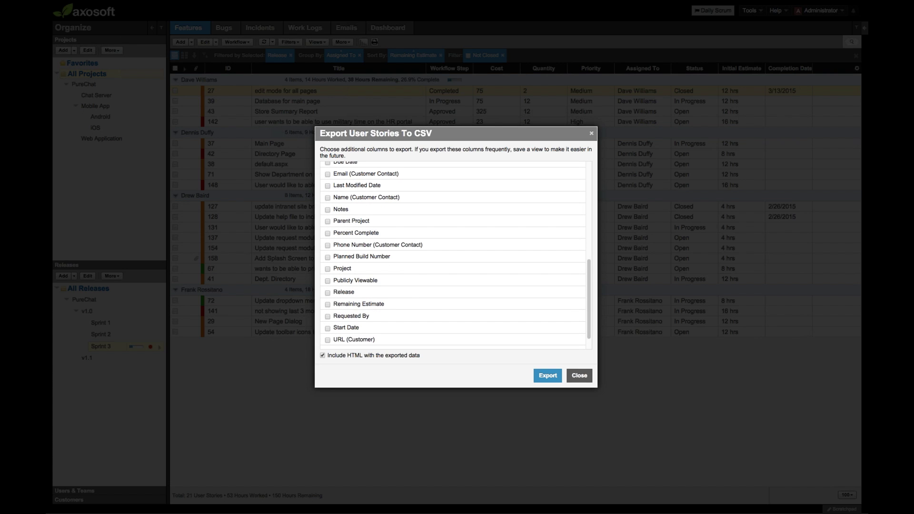
{"action": "left_click", "coordinate": [546, 376]}
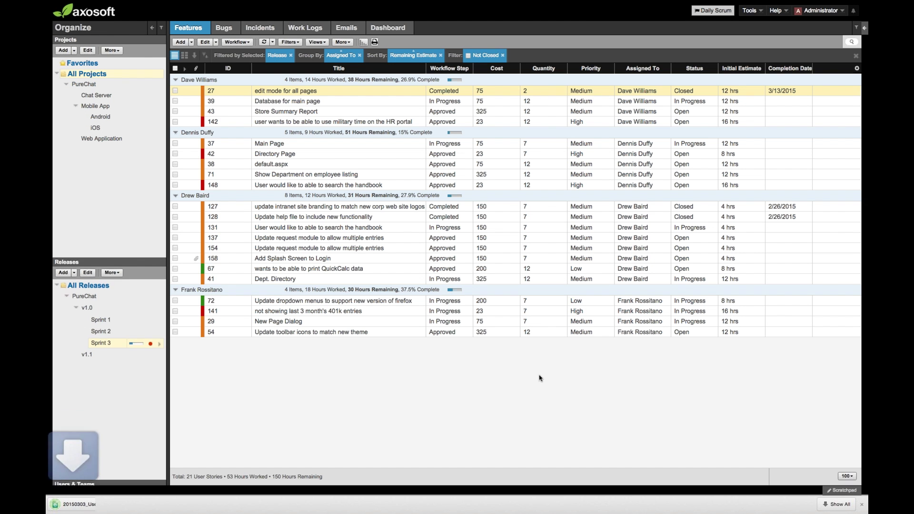
- Open the exported CSV in Excel, widen the Workflow Step ID column, and examine the first two Description cells for HTML tags
{"action": "left_click", "coordinate": [114, 506]}
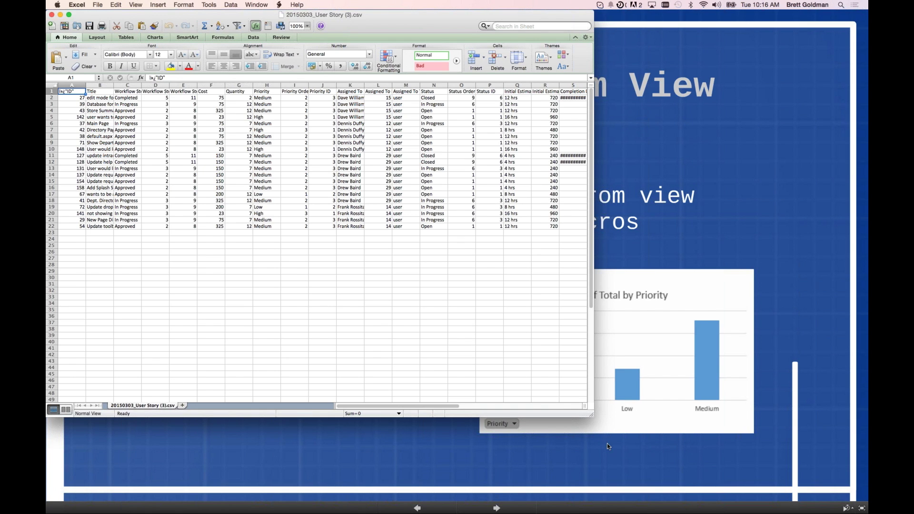
{"action": "left_click_drag", "start_coordinate": [592, 414], "coordinate": [741, 456]}
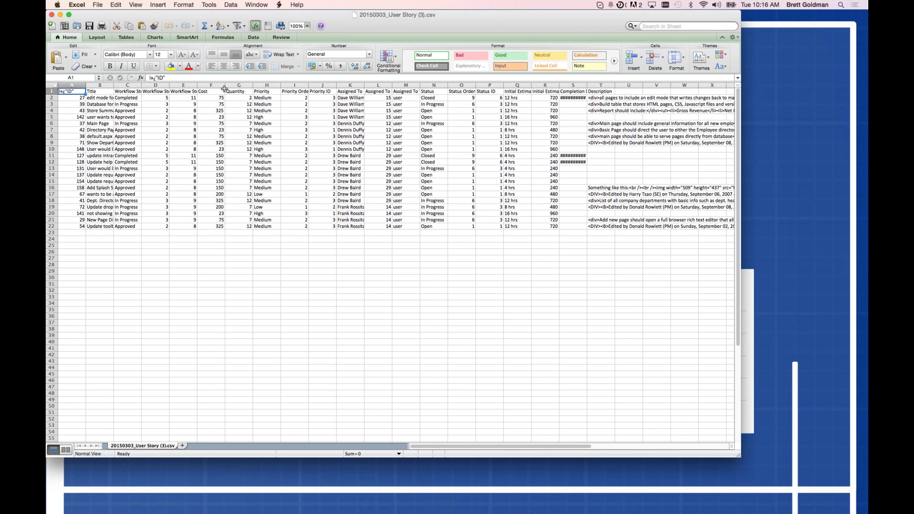
{"action": "left_click_drag", "start_coordinate": [215, 89], "coordinate": [214, 88]}
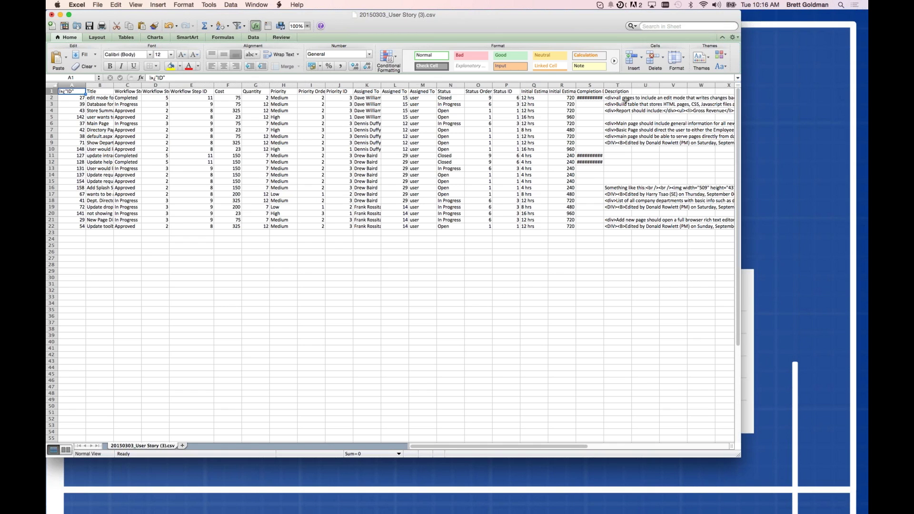
{"action": "left_click", "coordinate": [620, 98]}
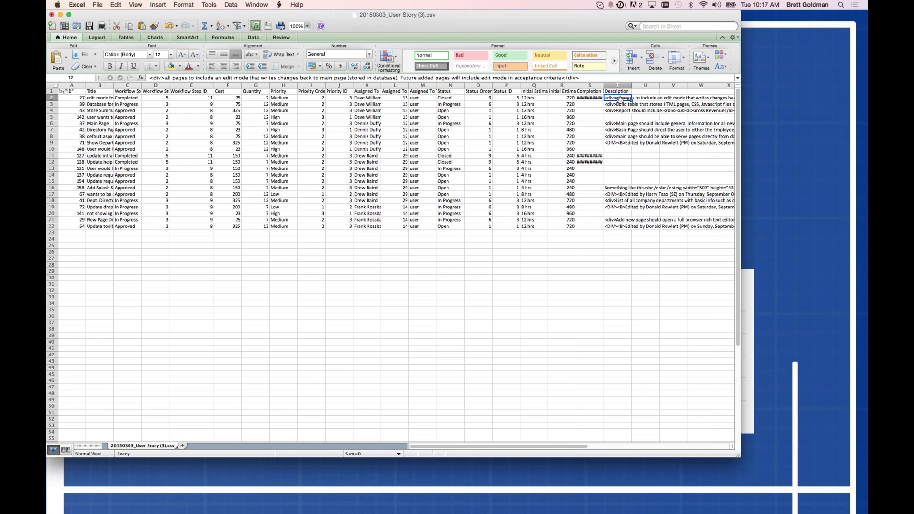
{"action": "left_click", "coordinate": [620, 104]}
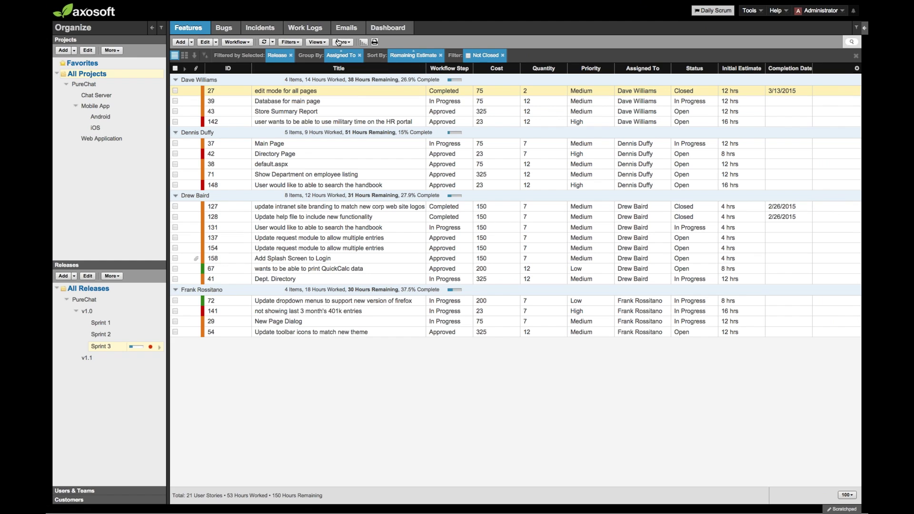
- Return to the Axosoft features list and export its user stories to CSV without HTML in the data
{"action": "left_click", "coordinate": [339, 42]}
{"action": "left_click", "coordinate": [341, 58]}
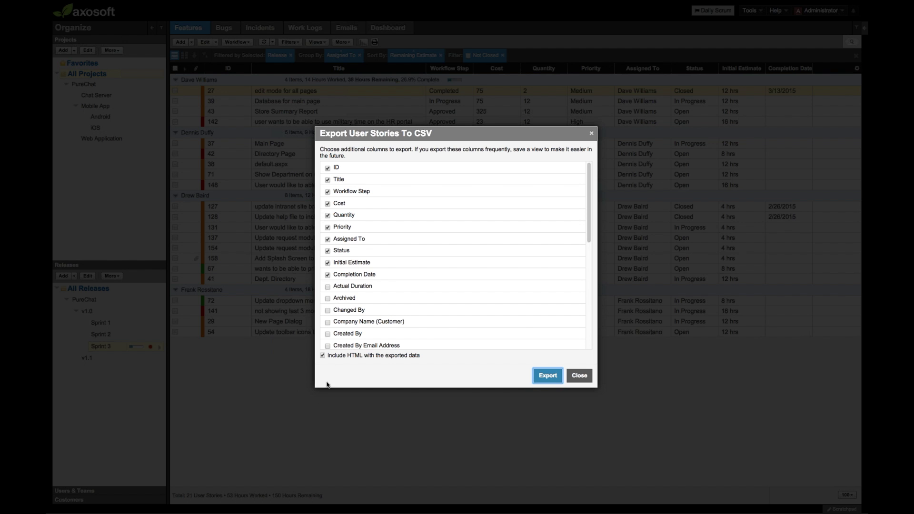
{"action": "left_click", "coordinate": [338, 356]}
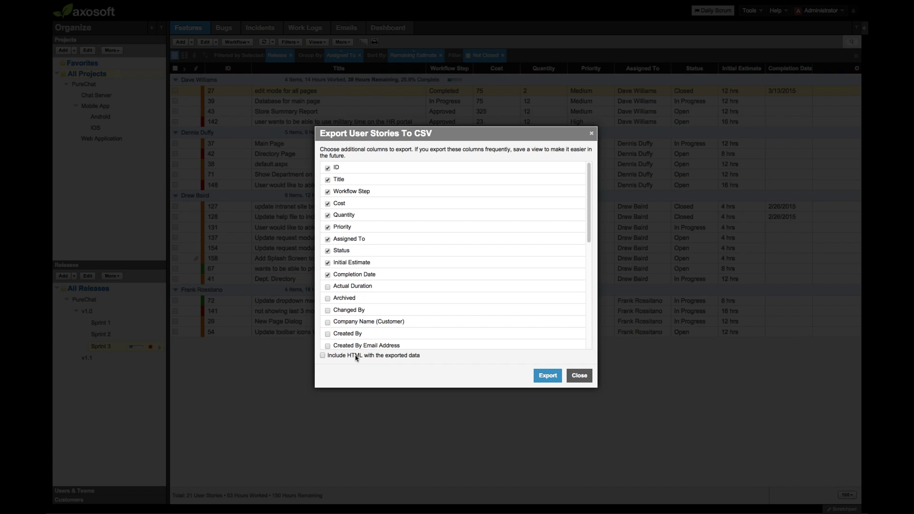
{"action": "left_click", "coordinate": [543, 376]}
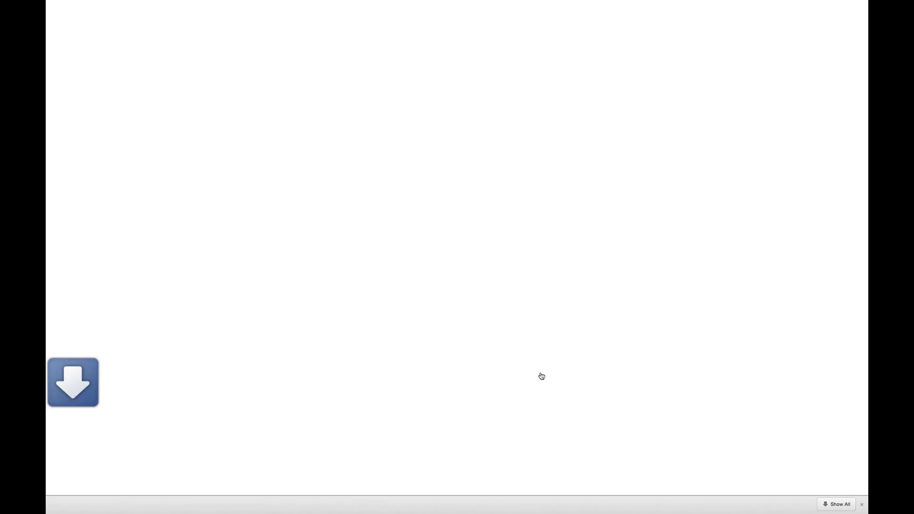
- Open the newly exported CSV in Excel to check its columns, and close the workbook
{"action": "left_click", "coordinate": [113, 502]}
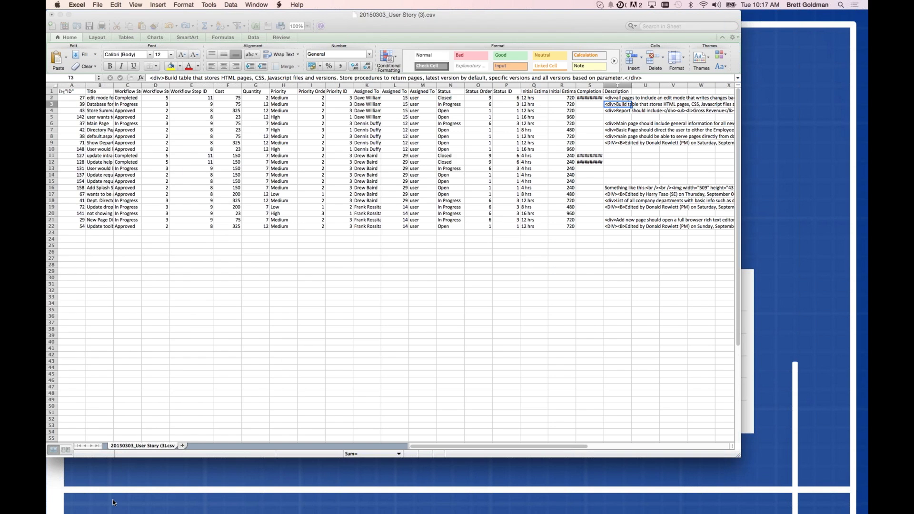
{"action": "mouse_move", "coordinate": [413, 409]}
{"action": "left_mouse_down"}
{"action": "mouse_move", "coordinate": [469, 403]}
{"action": "mouse_move", "coordinate": [410, 394]}
{"action": "left_mouse_up"}
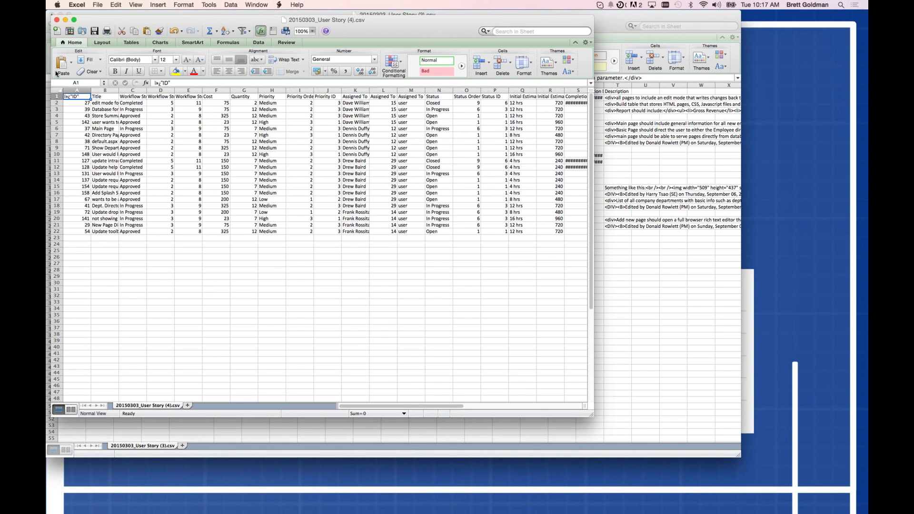
{"action": "left_click", "coordinate": [57, 19]}
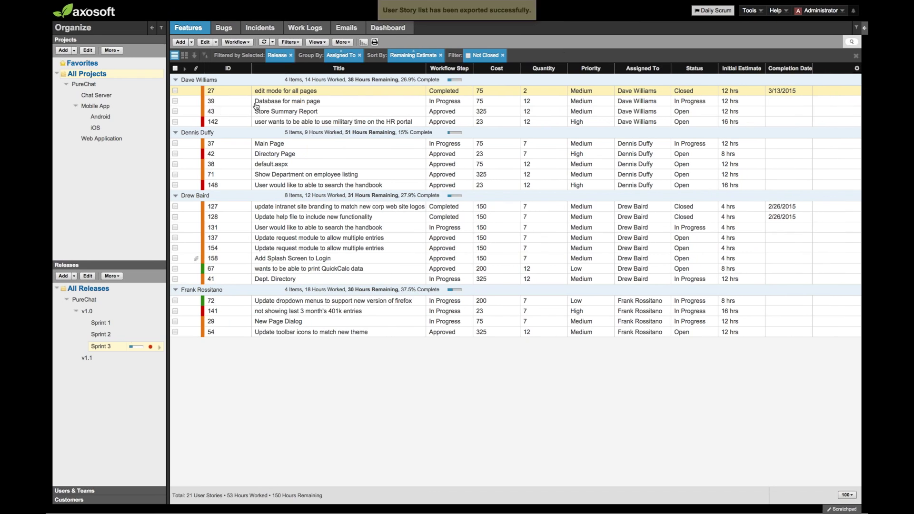
- Export the user stories to CSV with the Description column added and HTML excluded, and open the file in Excel
{"action": "left_click", "coordinate": [347, 42]}
{"action": "left_click", "coordinate": [350, 53]}
{"action": "scroll", "coordinate": [357, 269], "scroll_direction": "down", "scroll_amount": 3}
{"action": "left_click", "coordinate": [327, 328]}
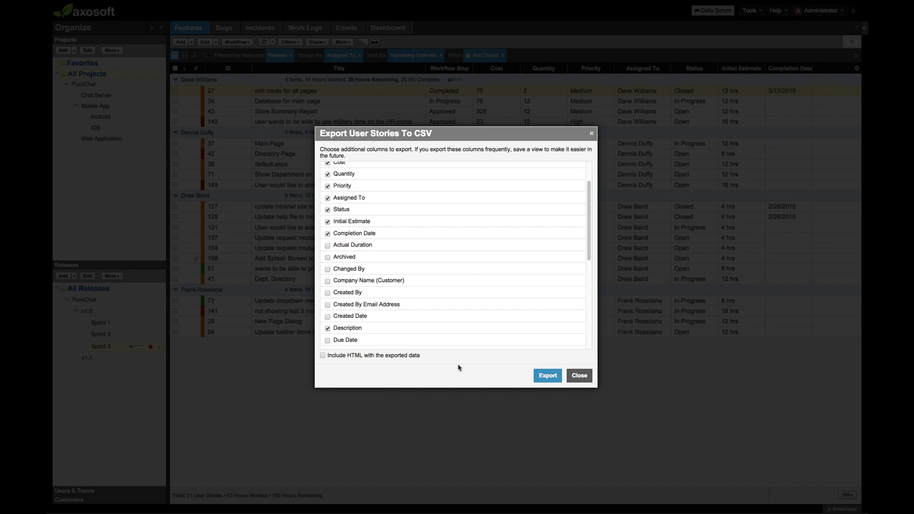
{"action": "left_click", "coordinate": [543, 375]}
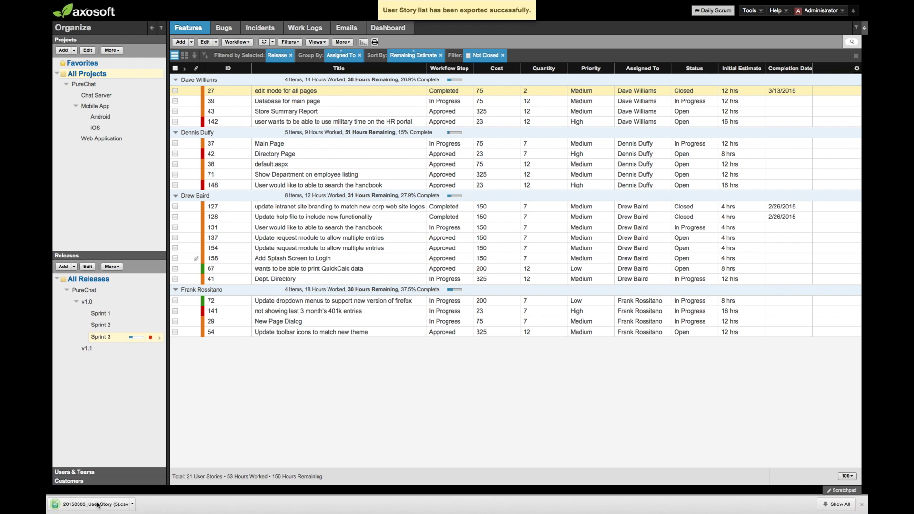
{"action": "left_click", "coordinate": [98, 502]}
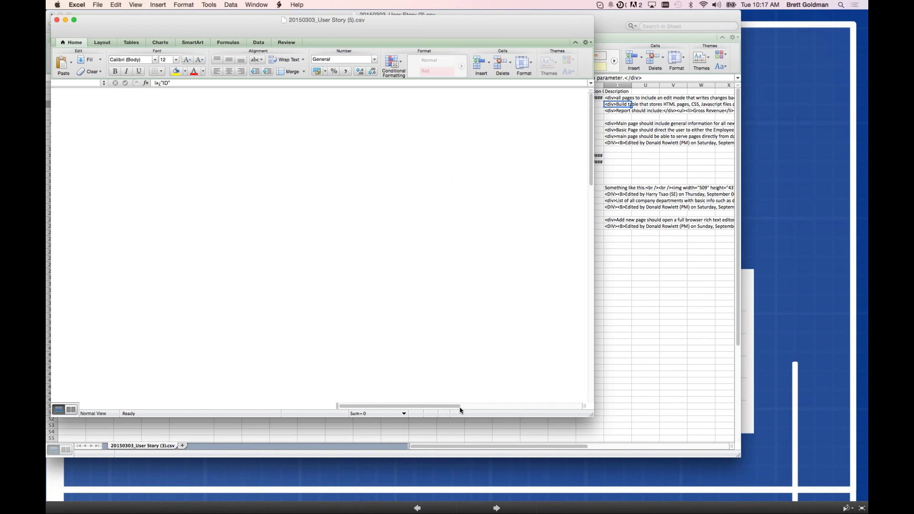
- Examine the Description column of the newest user story export without HTML, and close that workbook
{"action": "left_click_drag", "start_coordinate": [472, 409], "coordinate": [447, 408]}
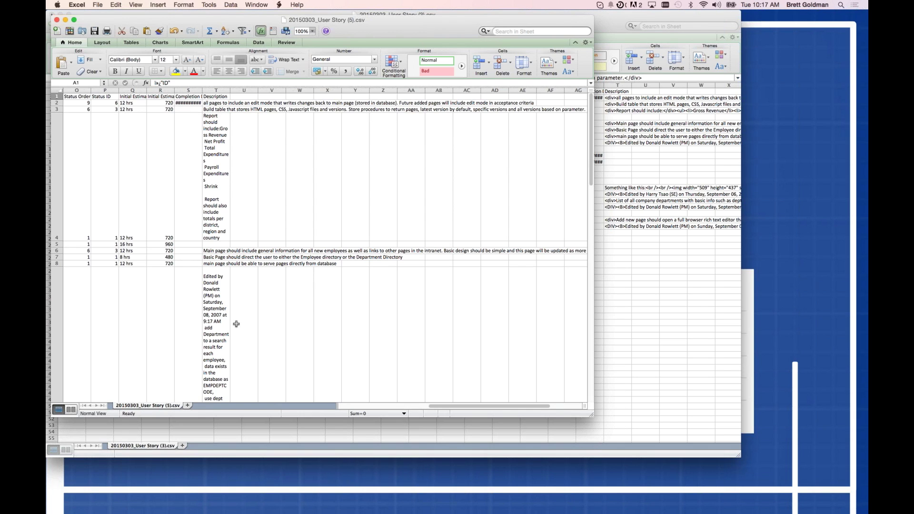
{"action": "left_click", "coordinate": [56, 20]}
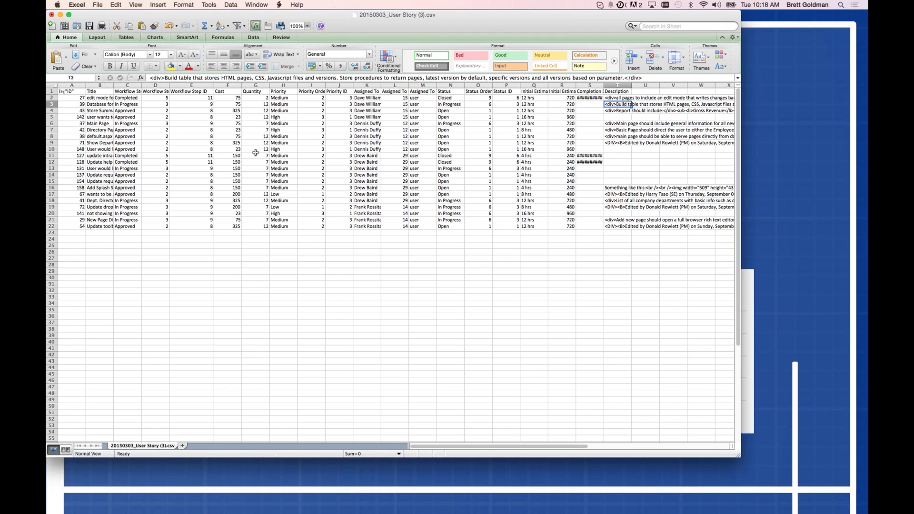
{"action": "right_click", "coordinate": [264, 88]}
{"action": "left_click", "coordinate": [281, 127]}
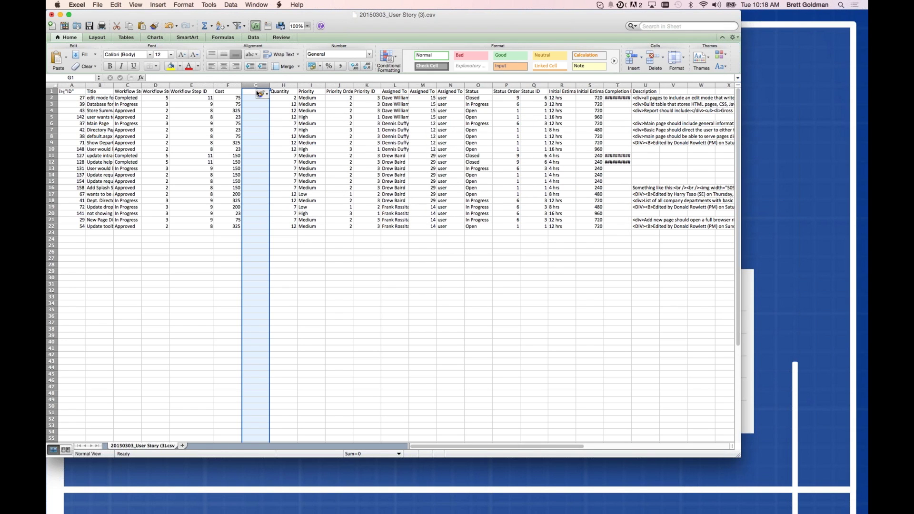
{"action": "left_click", "coordinate": [255, 91]}
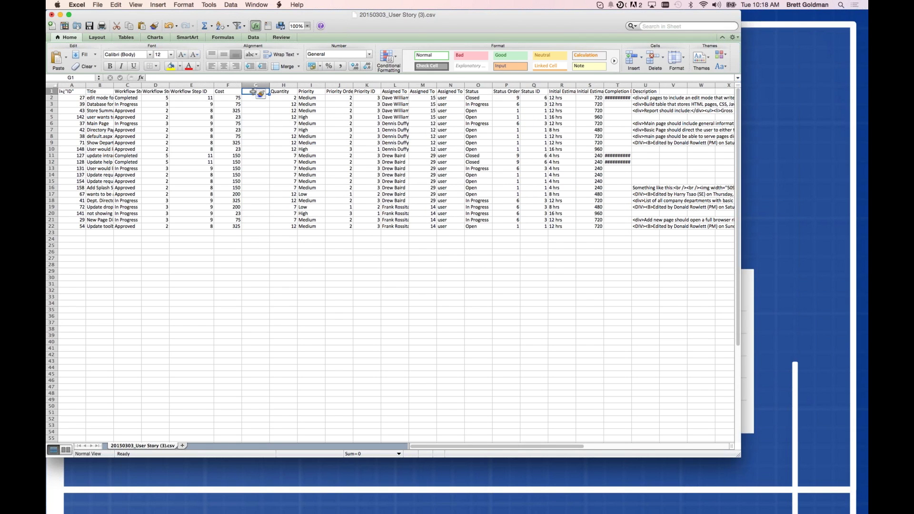
{"action": "right_click", "coordinate": [262, 87]}
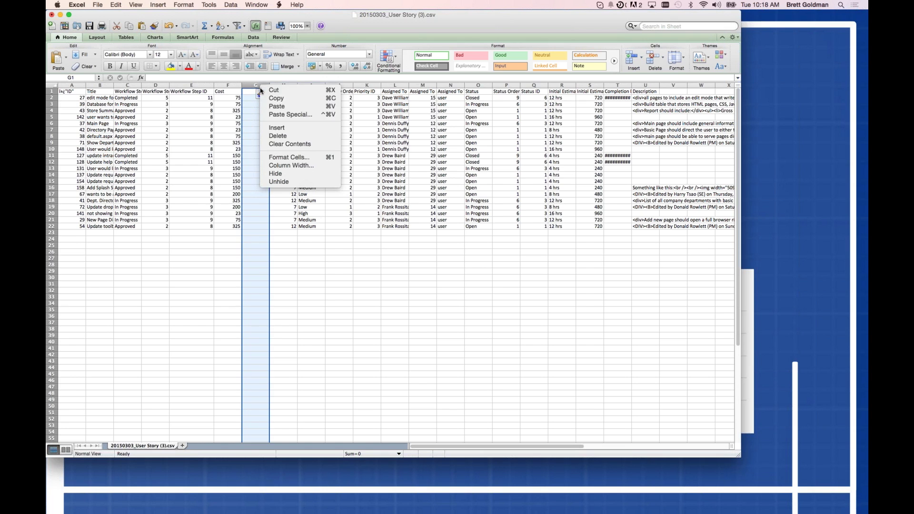
{"action": "left_click", "coordinate": [277, 135]}
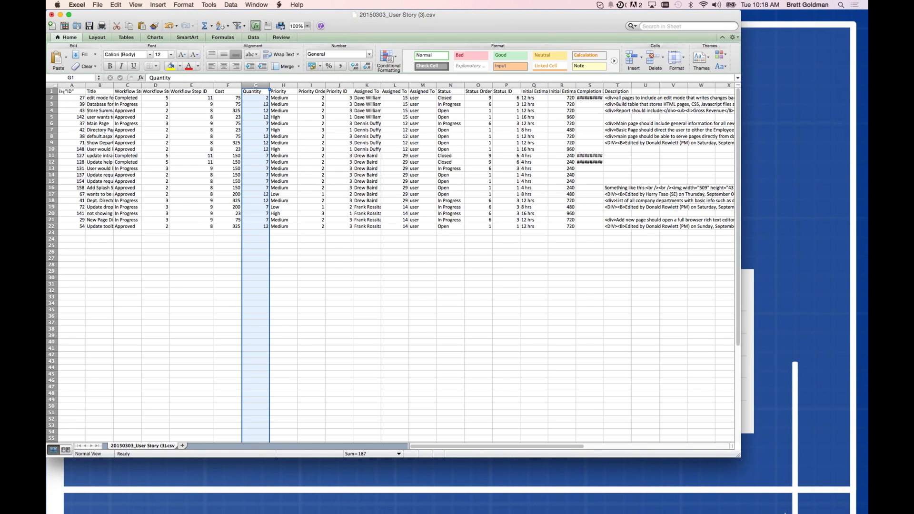
{"action": "key", "text": "super+Tab"}
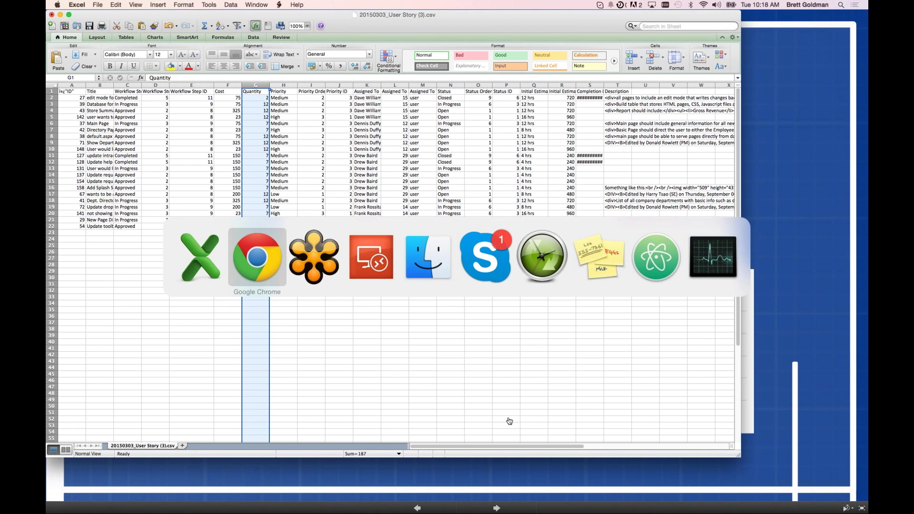
{"action": "left_click", "coordinate": [476, 258]}
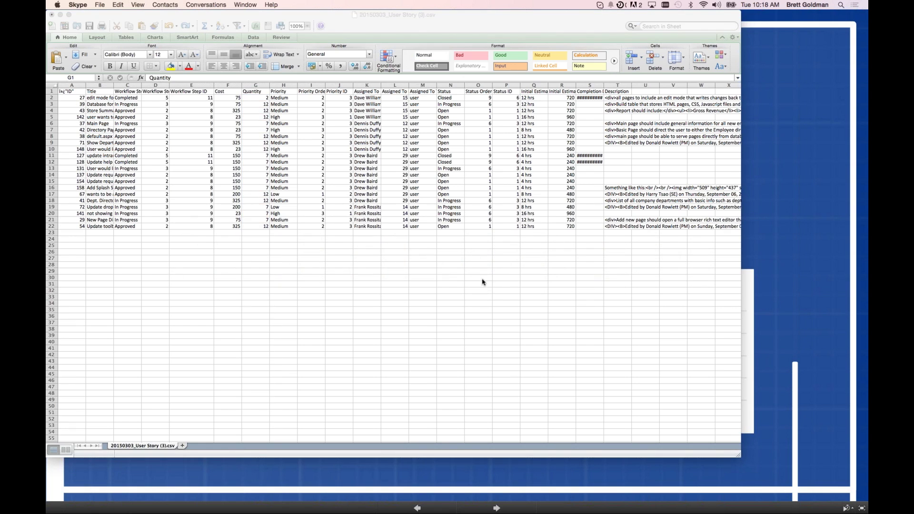
{"action": "key", "text": "super+Tab"}
{"action": "key", "text": "super+shift+Tab"}
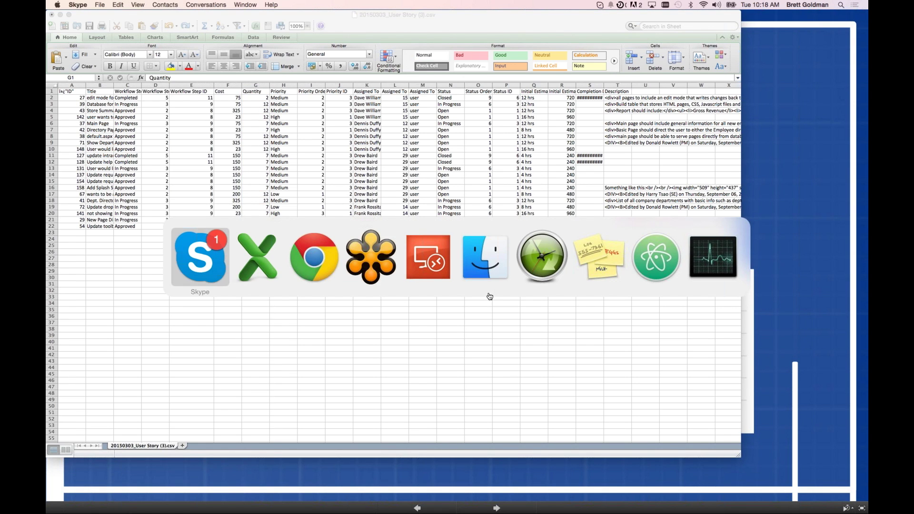
{"action": "key", "text": "super+Tab"}
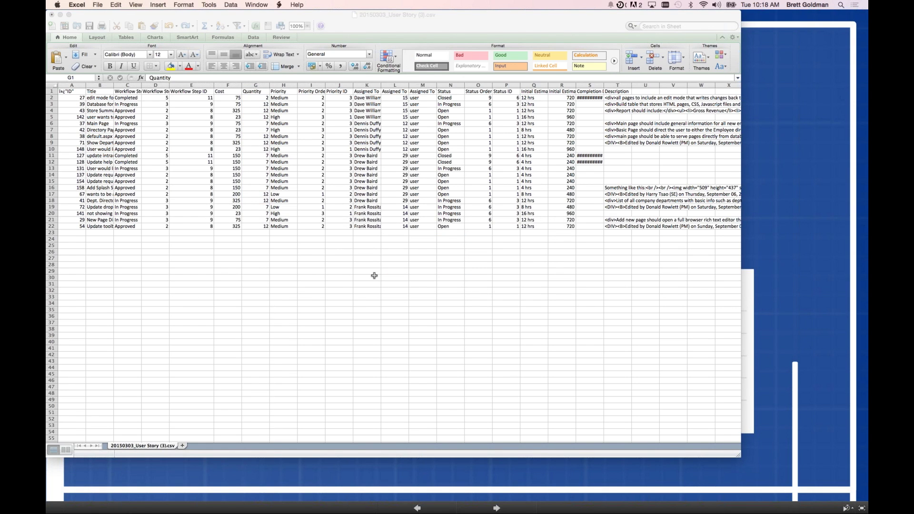
- Insert a new column before Priority in the user story sheet and give it the header "total"
{"action": "left_click", "coordinate": [284, 85]}
{"action": "right_click", "coordinate": [279, 86]}
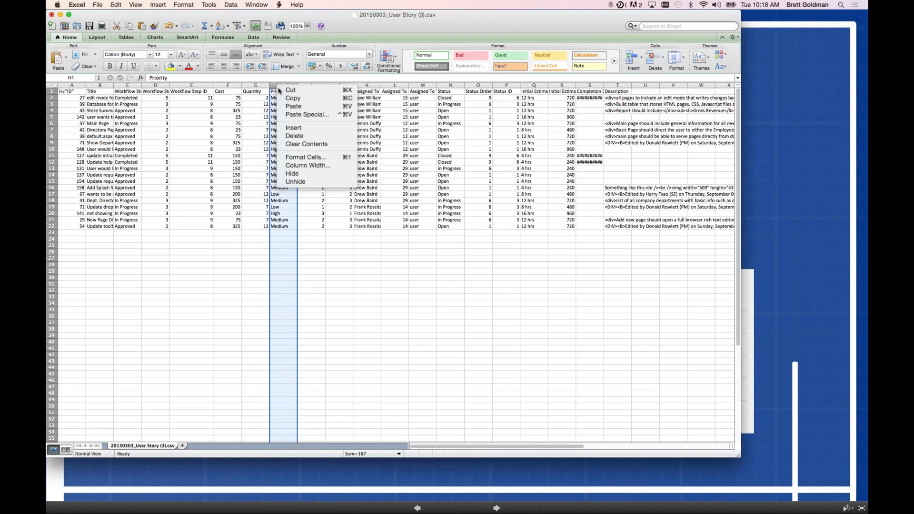
{"action": "left_click", "coordinate": [291, 128]}
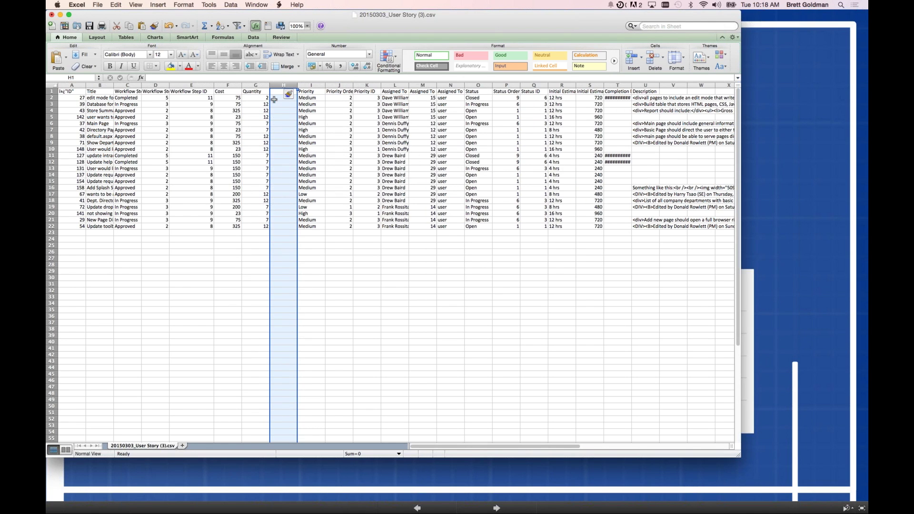
{"action": "left_click", "coordinate": [273, 99]}
{"action": "left_click", "coordinate": [273, 90]}
{"action": "type", "text": "total"}
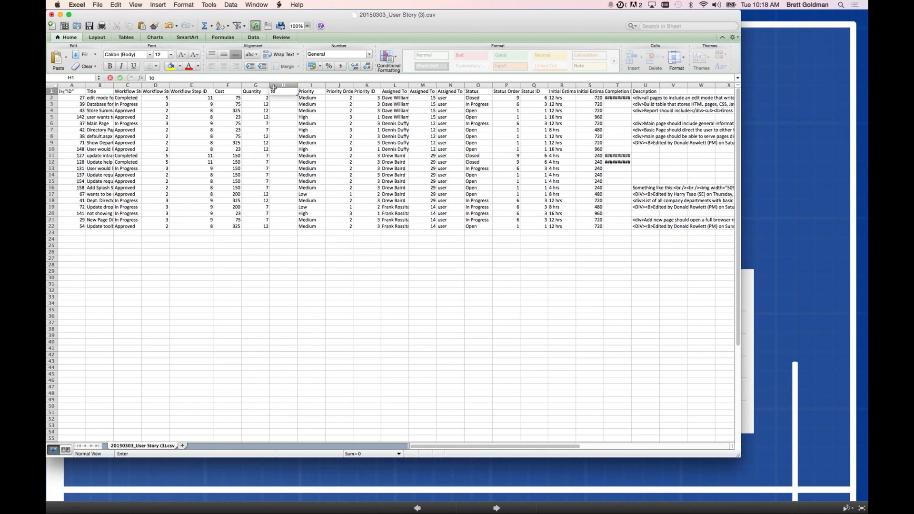
- Calculate each total with the formula =G2*F2 in H2 and fill it down through row 22
{"action": "left_click", "coordinate": [277, 97]}
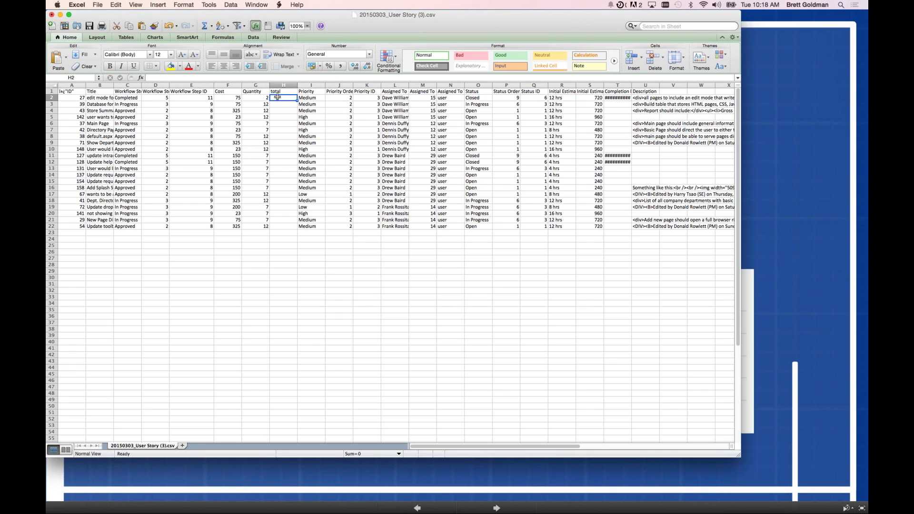
{"action": "type", "text": "="}
{"action": "left_click", "coordinate": [261, 97]}
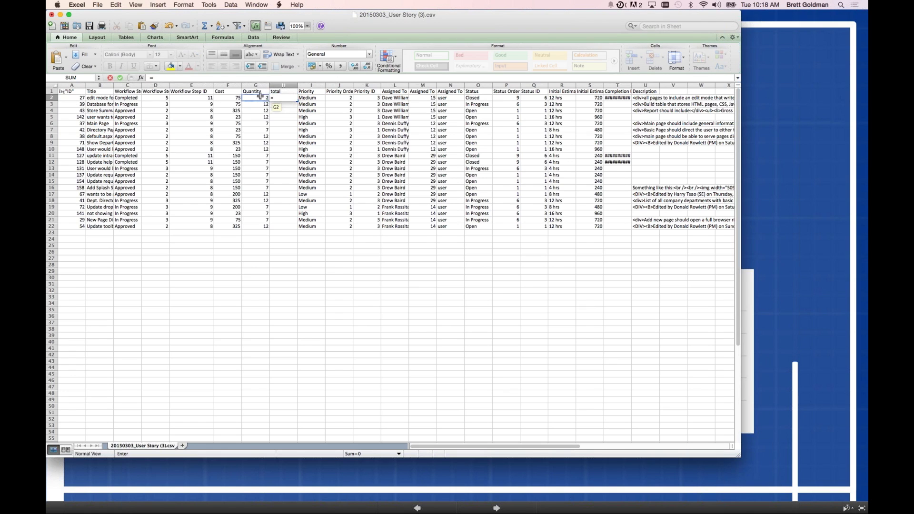
{"action": "type", "text": "*"}
{"action": "left_click", "coordinate": [237, 98]}
{"action": "key", "text": "Return"}
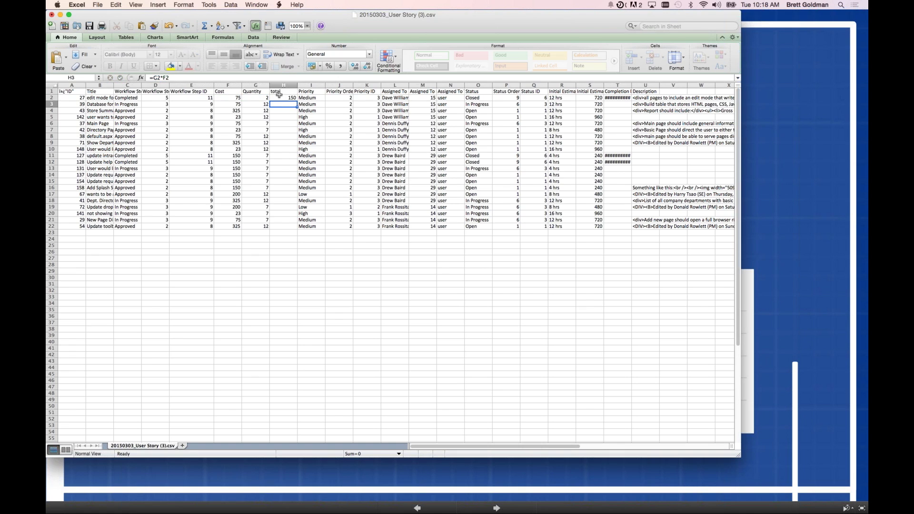
{"action": "left_click_drag", "start_coordinate": [297, 100], "coordinate": [296, 229]}
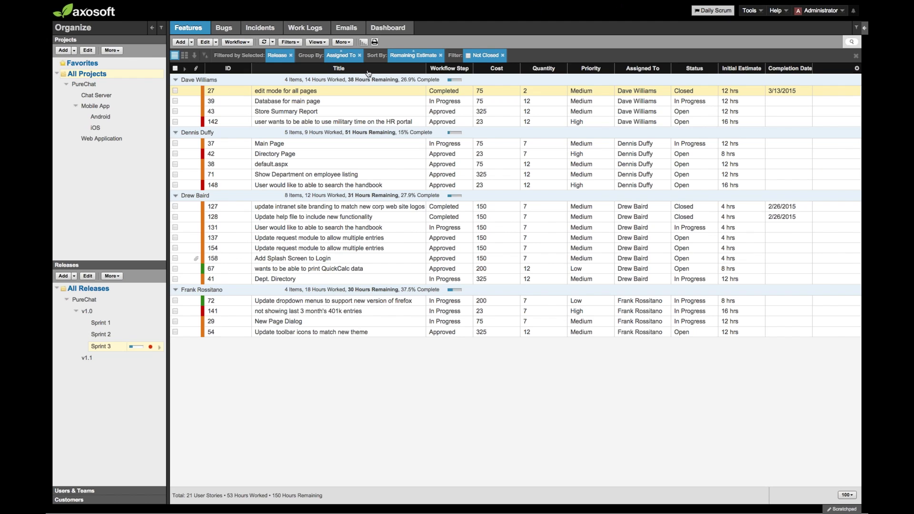
- Show the All Items list in Axosoft, look at its additional commands, and return to the features list
{"action": "left_click", "coordinate": [856, 29]}
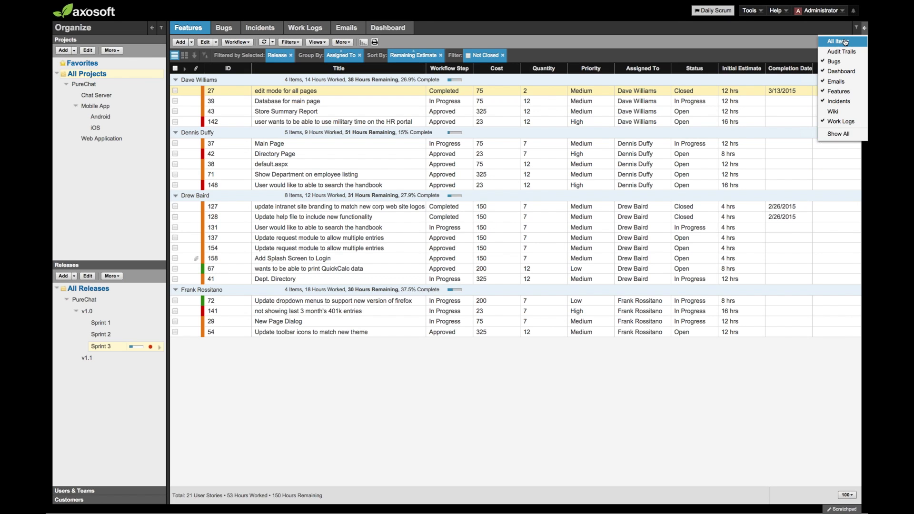
{"action": "left_click", "coordinate": [840, 42]}
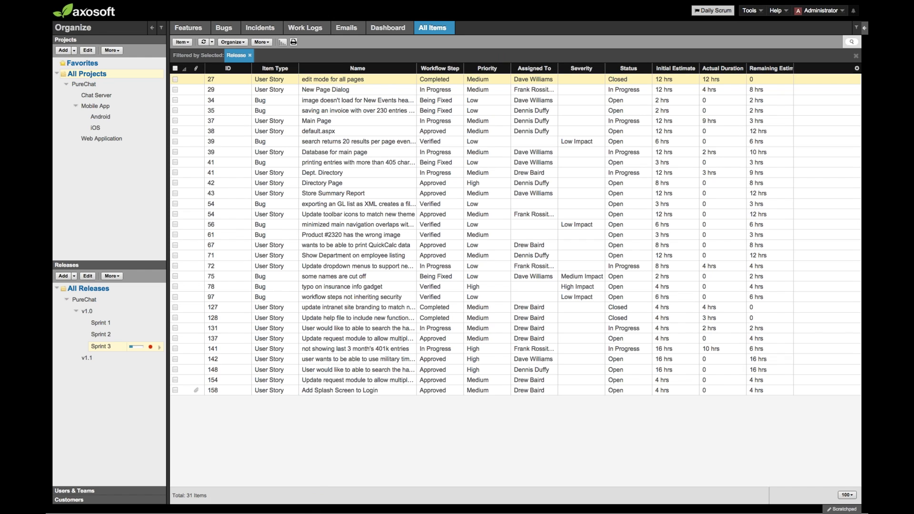
{"action": "left_click", "coordinate": [261, 42]}
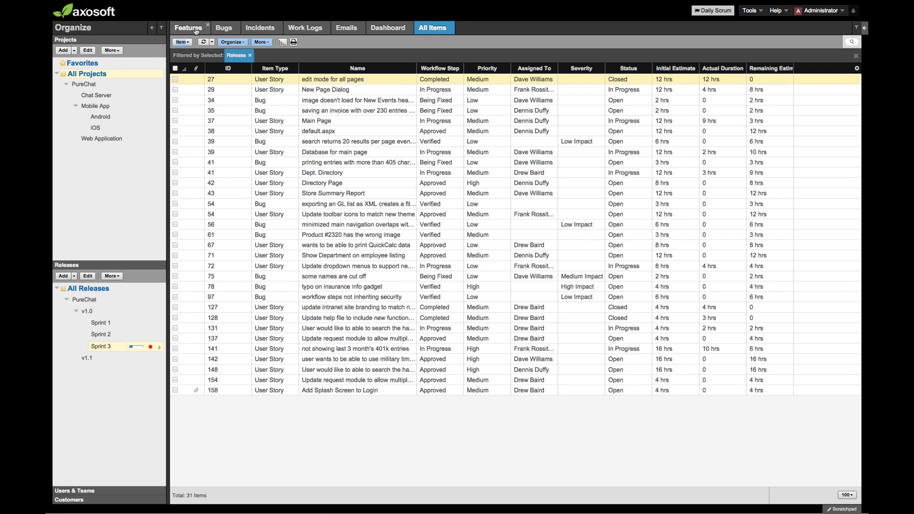
{"action": "left_click", "coordinate": [203, 32]}
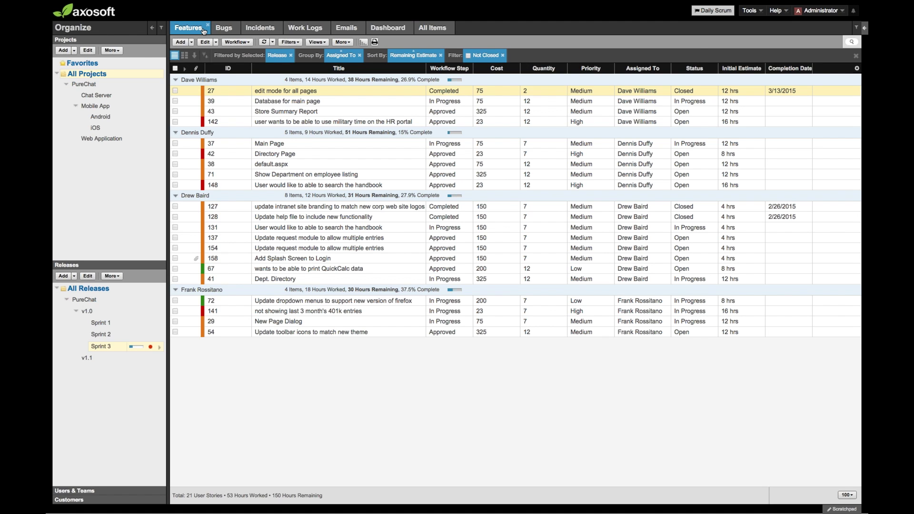
- Check the total column in the Excel sheet, and go back to Axosoft to look at the saved feature views
{"action": "key", "text": "super+Tab"}
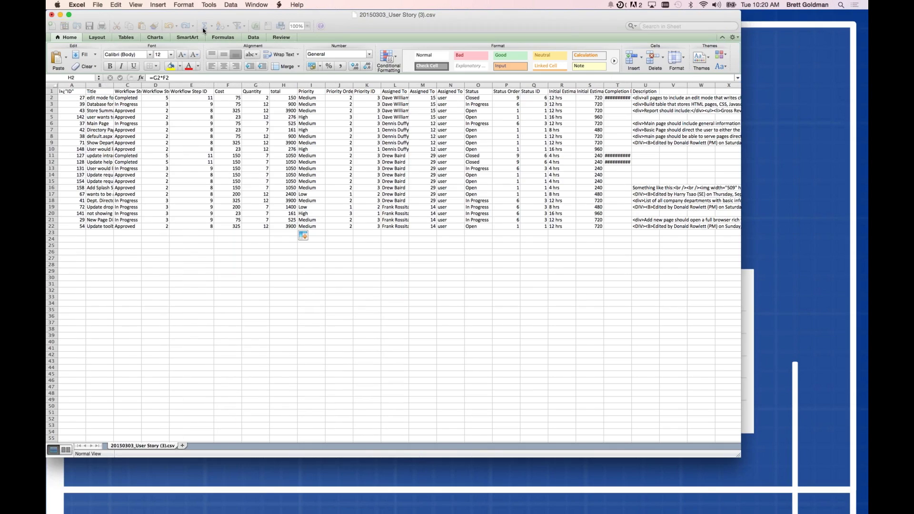
{"action": "left_click", "coordinate": [788, 97]}
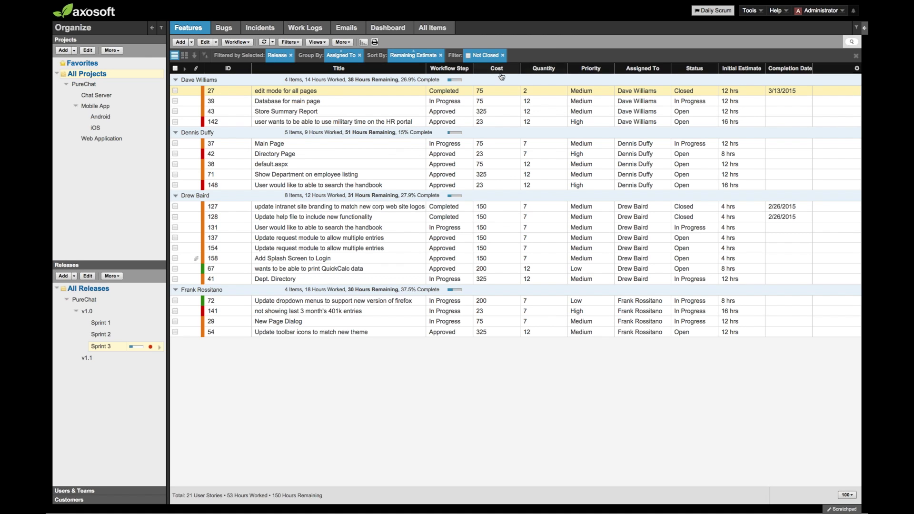
{"action": "mouse_move", "coordinate": [532, 3]}
{"action": "left_click", "coordinate": [317, 41]}
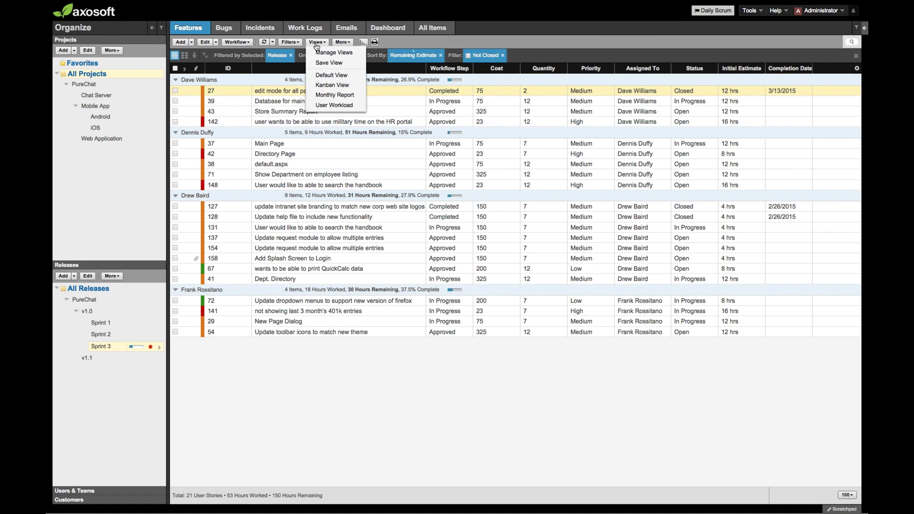
{"action": "left_click", "coordinate": [328, 104]}
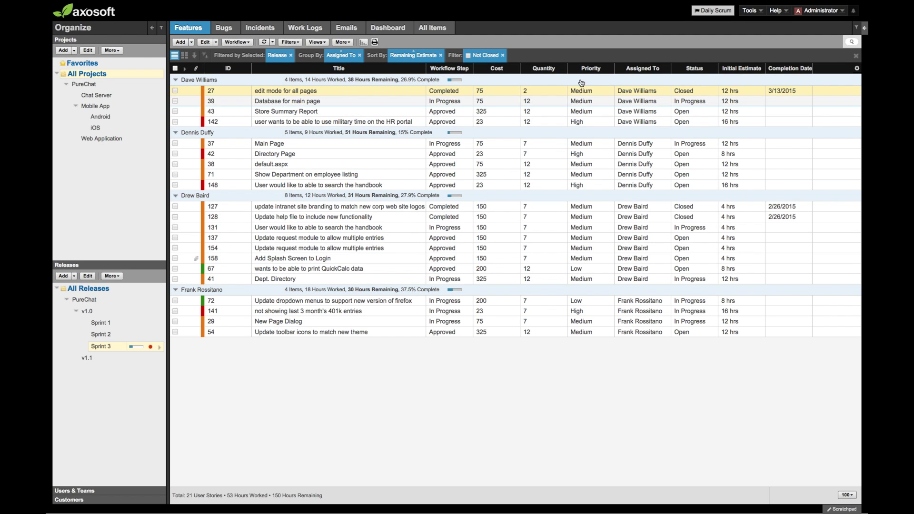
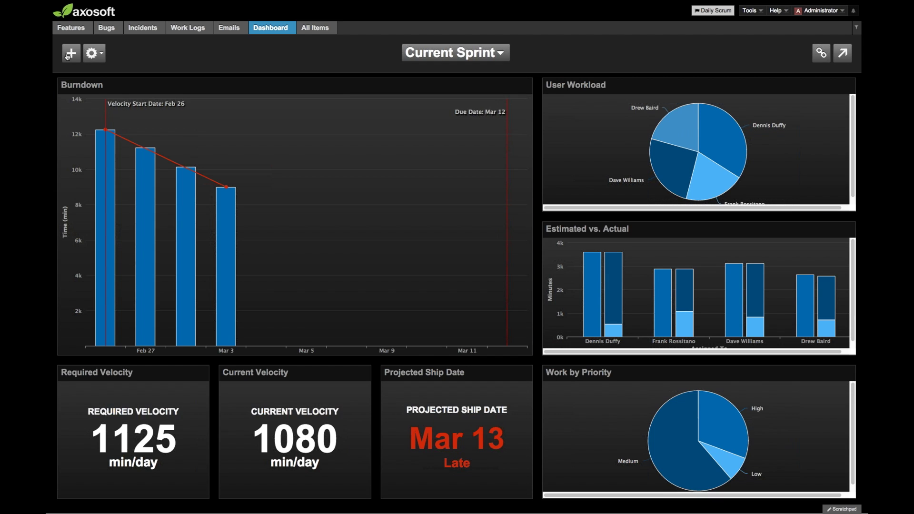
- Create a dashboard named New Dashboard with the 5x3 layout, Features item type, all releases and hours as time units
{"action": "left_click", "coordinate": [72, 60]}
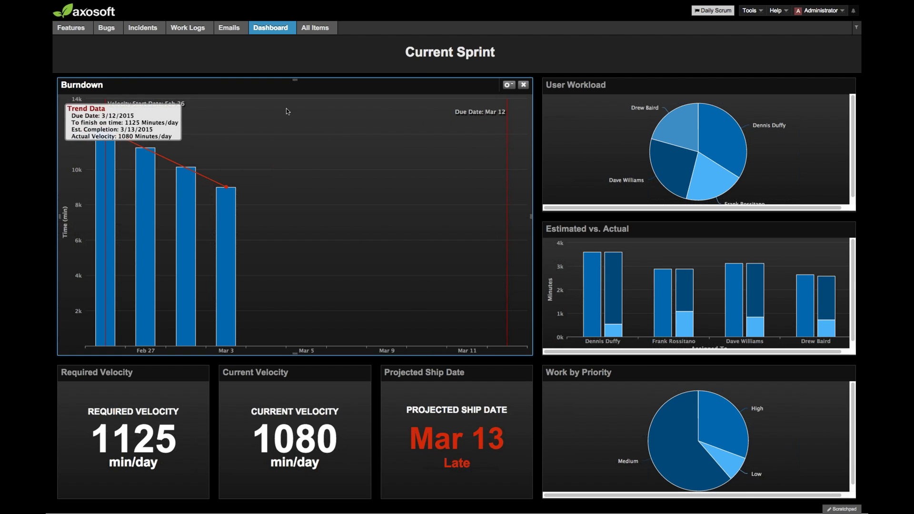
{"action": "left_click", "coordinate": [448, 53]}
{"action": "left_click", "coordinate": [438, 92]}
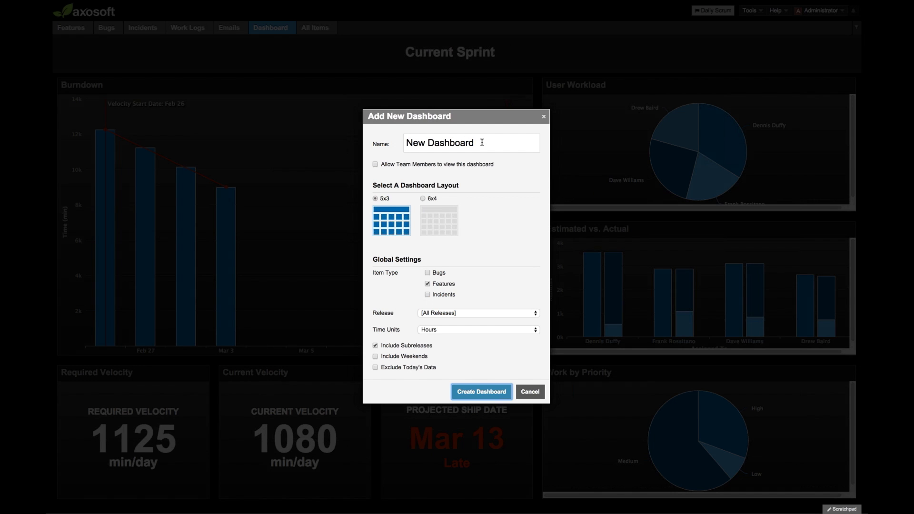
{"action": "left_click", "coordinate": [470, 392]}
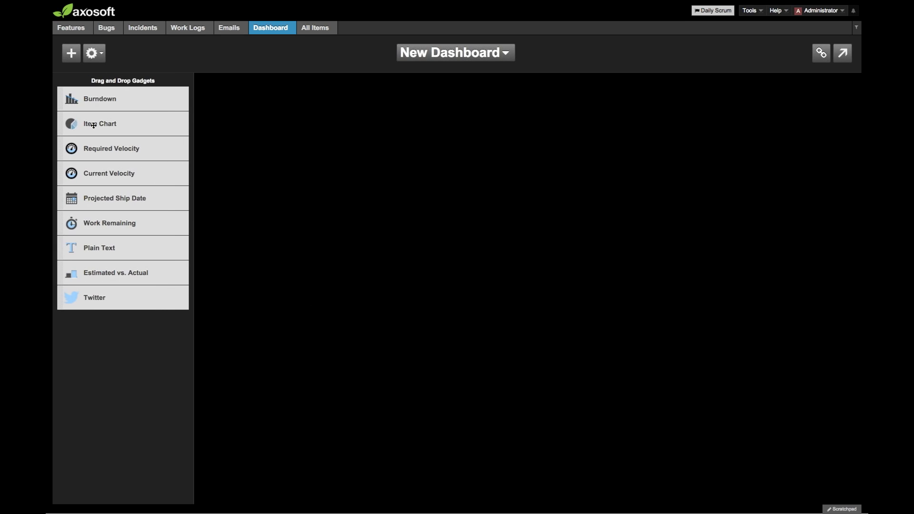
- Add an Item Chart gadget to the new dashboard and title it "Items by Assigned To"
{"action": "left_click_drag", "start_coordinate": [95, 125], "coordinate": [143, 119]}
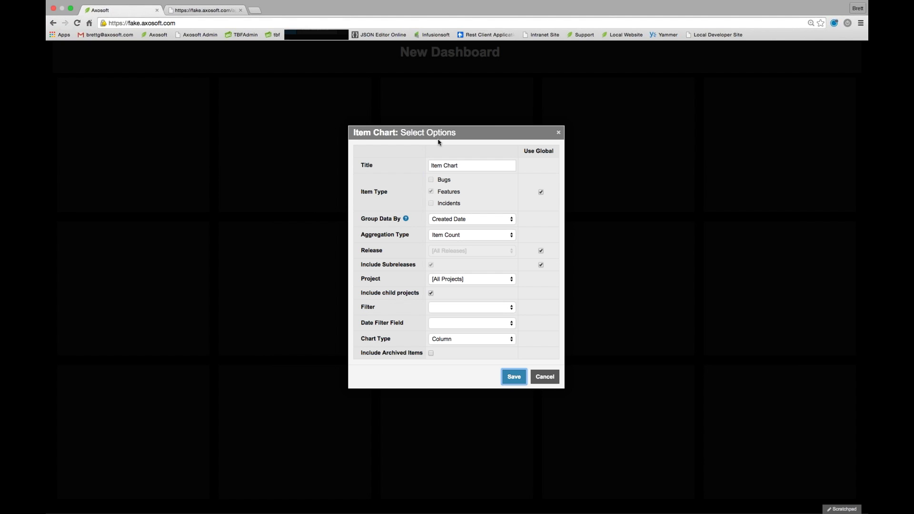
{"action": "left_click_drag", "start_coordinate": [469, 166], "coordinate": [400, 155]}
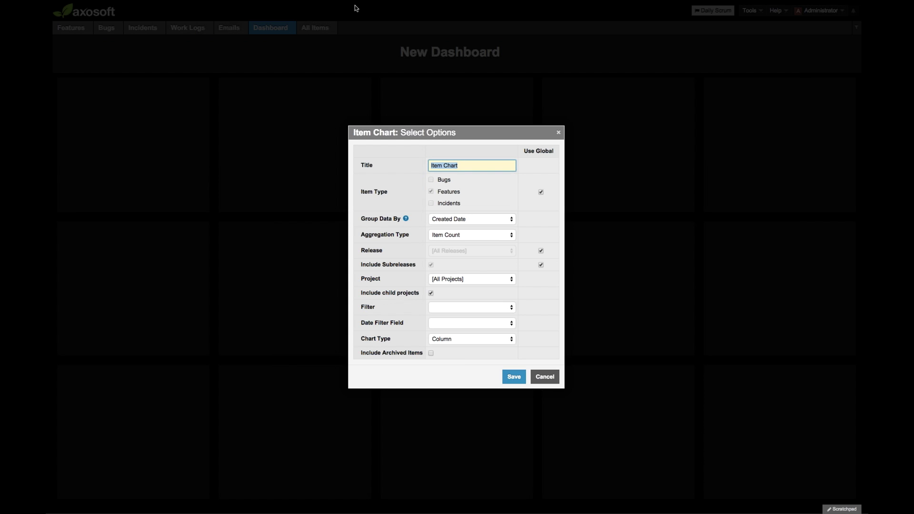
{"action": "type", "text": "Bugs by"}
{"action": "key", "text": "BackSpace"}
{"action": "key", "text": "BackSpace"}
{"action": "key", "text": "BackSpace"}
{"action": "key", "text": "BackSpace"}
{"action": "key", "text": "BackSpace"}
{"action": "key", "text": "BackSpace"}
{"action": "type", "text": "Items by Assigned To"}
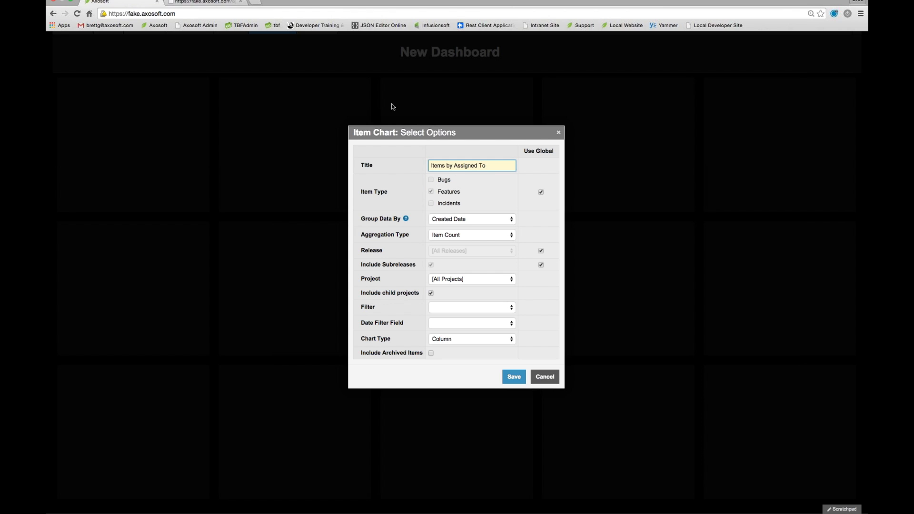
- Group the item chart's data by Assigned To and aggregate it by Remaining Estimate
{"action": "left_click", "coordinate": [461, 224]}
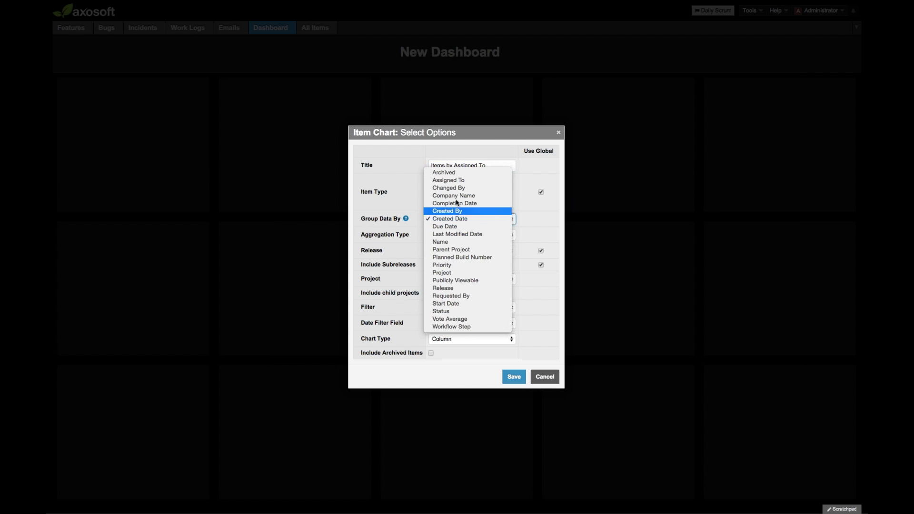
{"action": "left_click", "coordinate": [448, 185]}
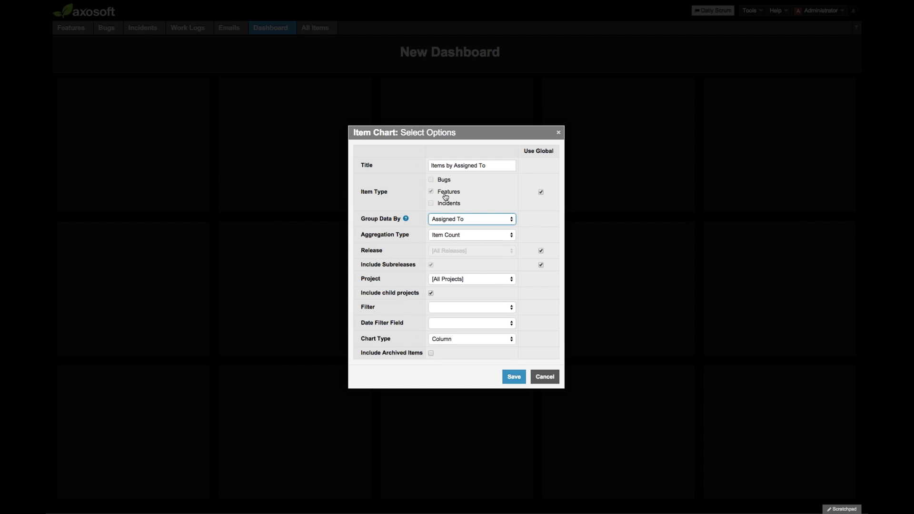
{"action": "left_click", "coordinate": [446, 237]}
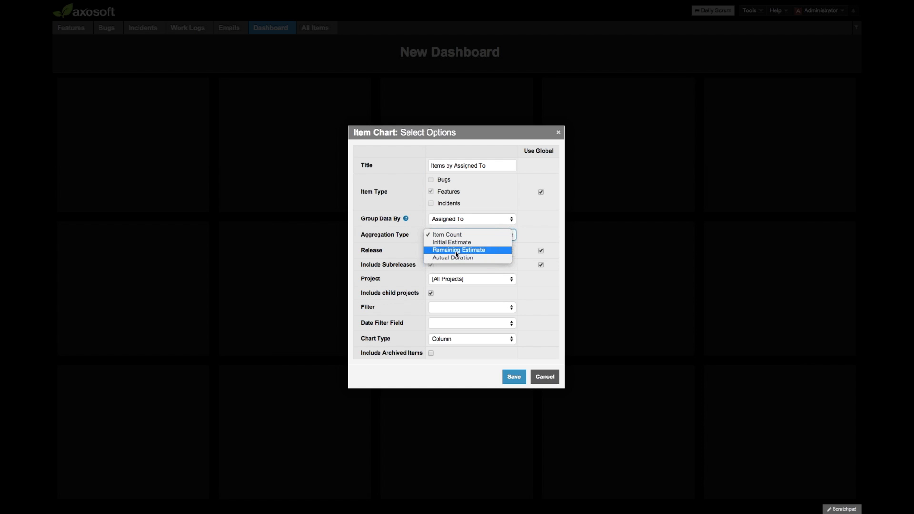
{"action": "left_click", "coordinate": [456, 250]}
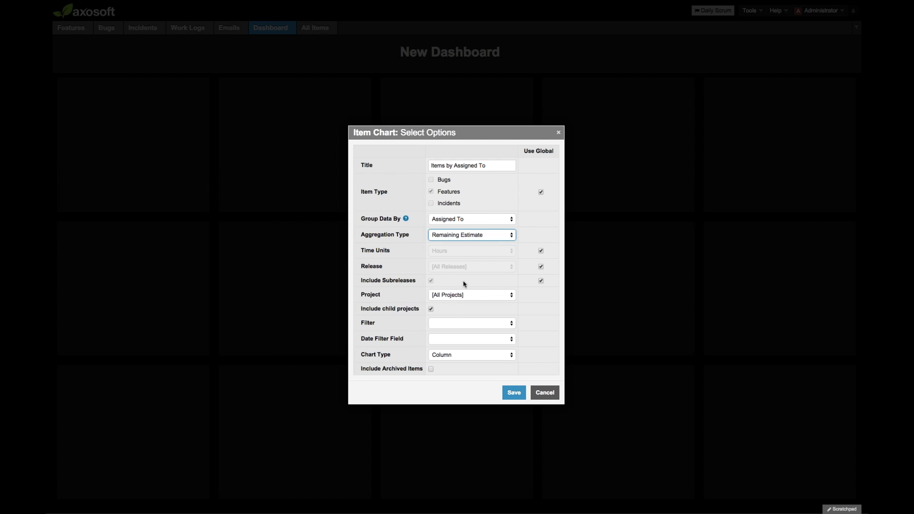
- Override the chart's global release with Sprint 3, set the chart type to Pie, and save the gadget
{"action": "left_click", "coordinate": [542, 267]}
{"action": "left_click", "coordinate": [508, 266]}
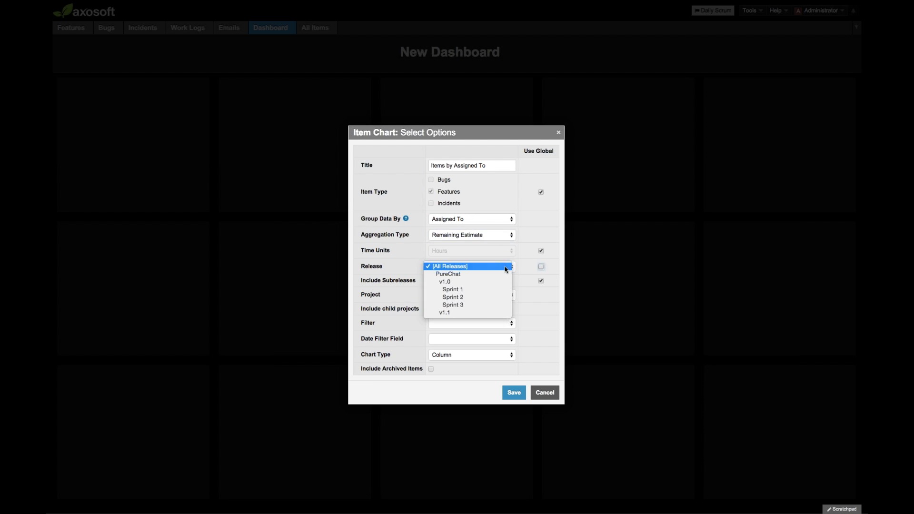
{"action": "left_click", "coordinate": [484, 307]}
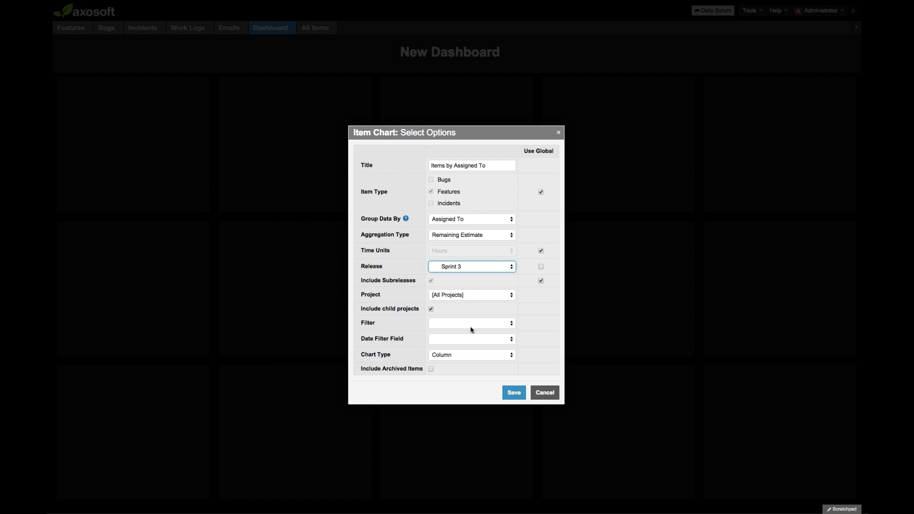
{"action": "left_click", "coordinate": [468, 358]}
{"action": "left_click", "coordinate": [471, 361]}
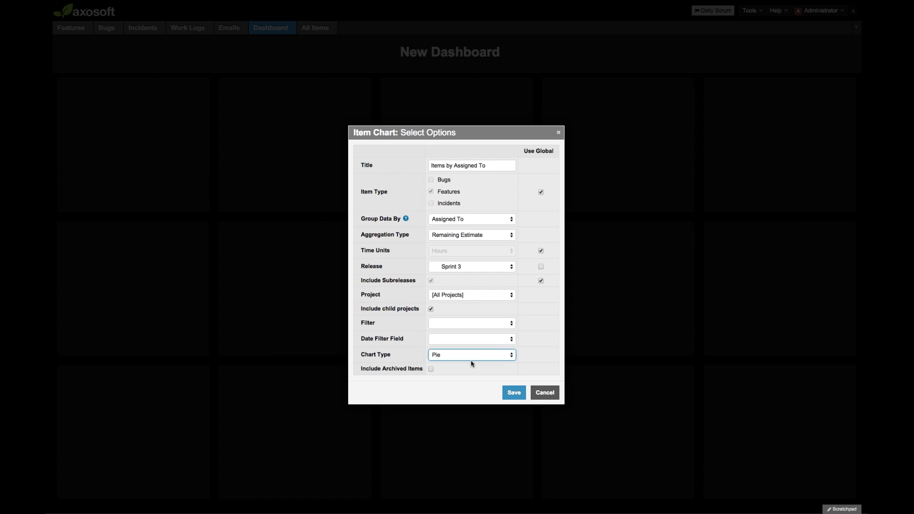
{"action": "left_click", "coordinate": [513, 392]}
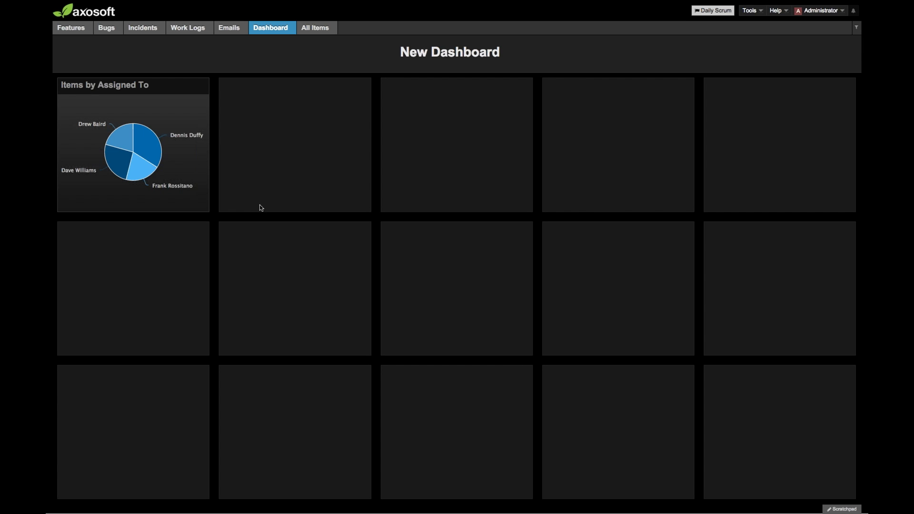
- Enlarge the Items by Assigned To gadget to three columns by three rows, and check one slice's remaining estimate
{"action": "left_click_drag", "start_coordinate": [209, 143], "coordinate": [480, 170]}
{"action": "left_click_drag", "start_coordinate": [292, 211], "coordinate": [290, 443]}
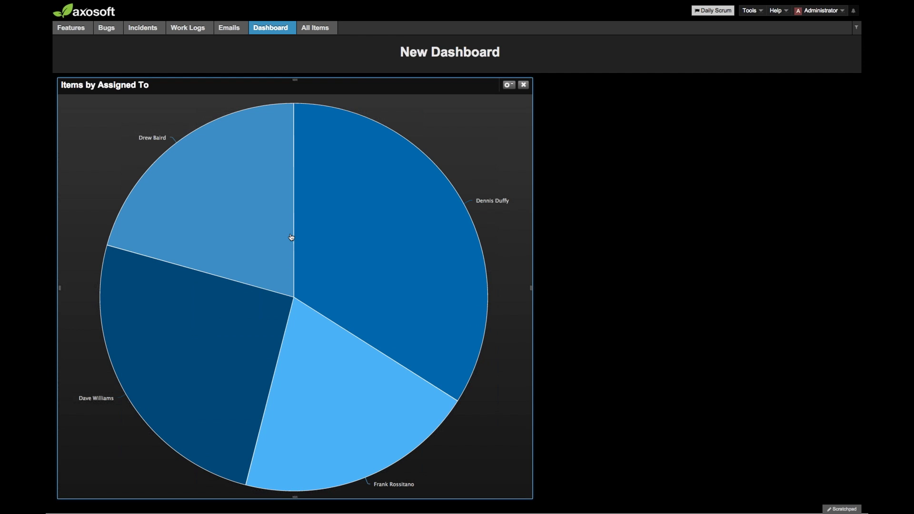
{"action": "mouse_move", "coordinate": [369, 186]}
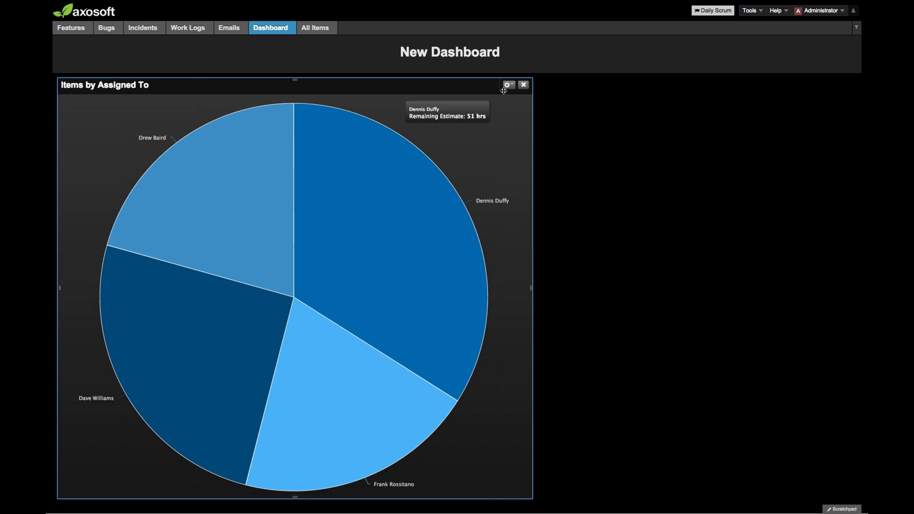
- Regroup the Items by Assigned To chart's data by Priority and save the gadget
{"action": "left_click", "coordinate": [508, 85]}
{"action": "left_click", "coordinate": [486, 95]}
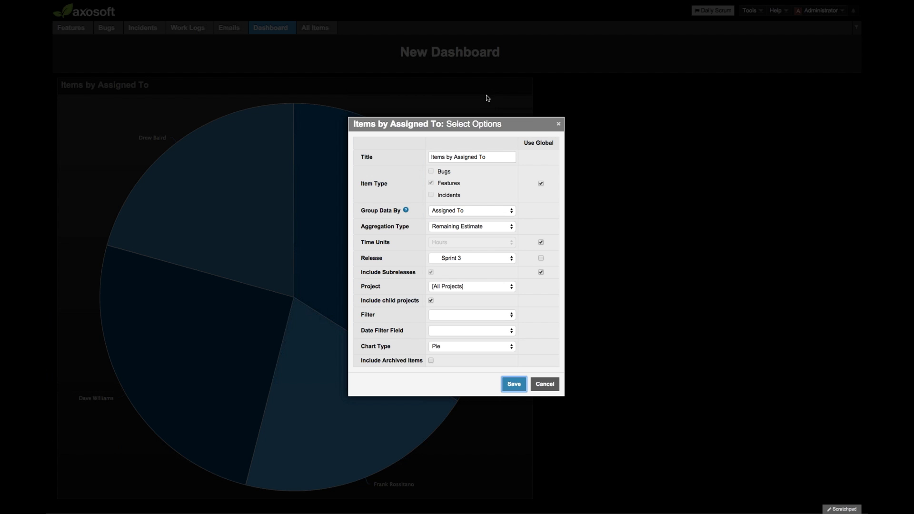
{"action": "left_click", "coordinate": [460, 209]}
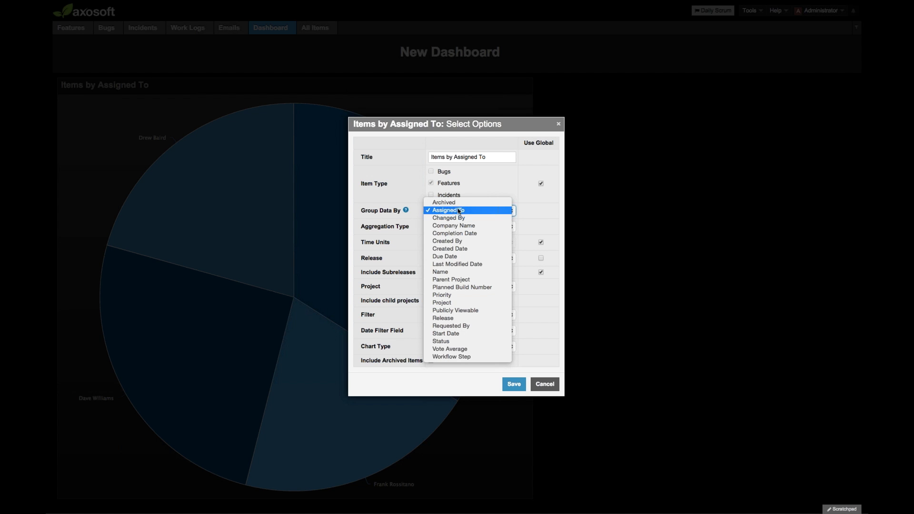
{"action": "left_click", "coordinate": [469, 296]}
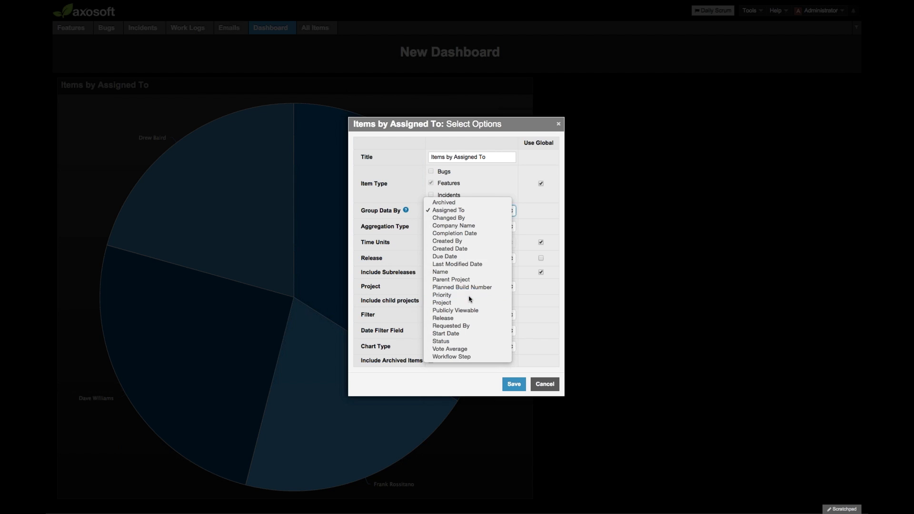
{"action": "left_click", "coordinate": [507, 381]}
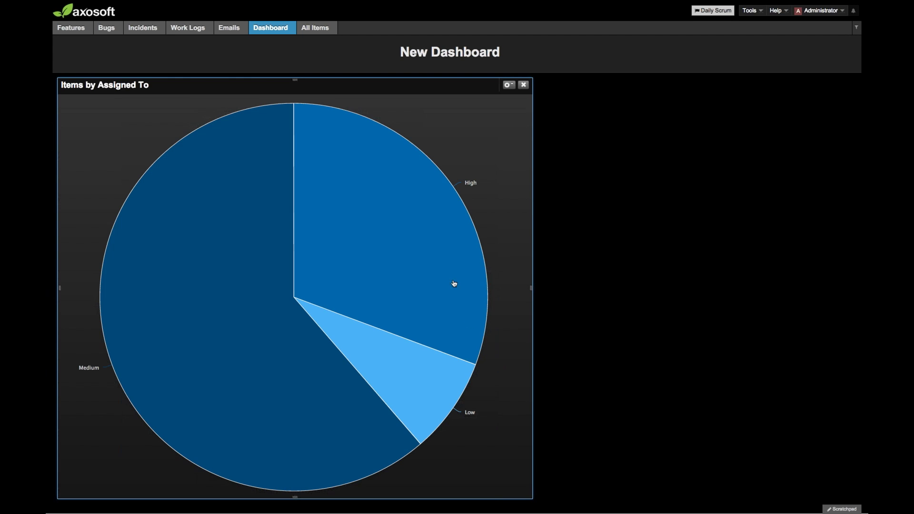
{"action": "mouse_move", "coordinate": [431, 235]}
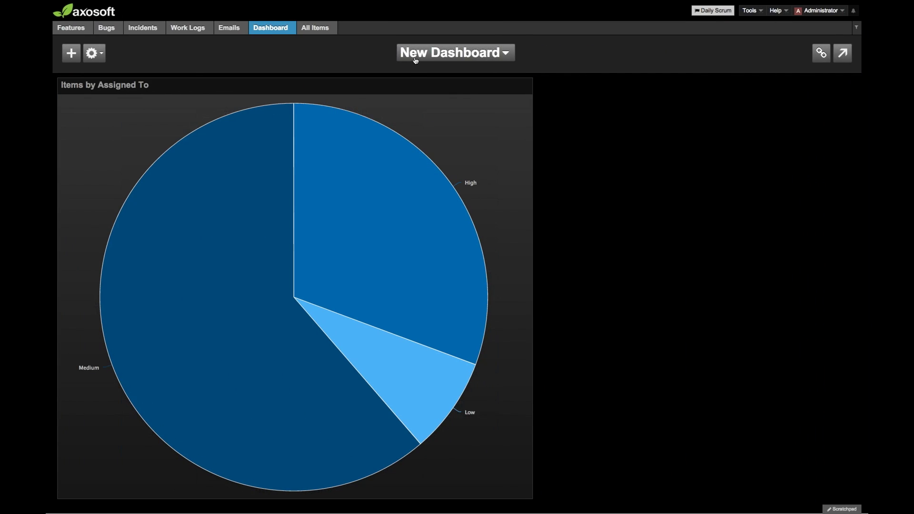
- Create a public access URL for New Dashboard in its settings, and leave the settings
{"action": "left_click", "coordinate": [101, 58]}
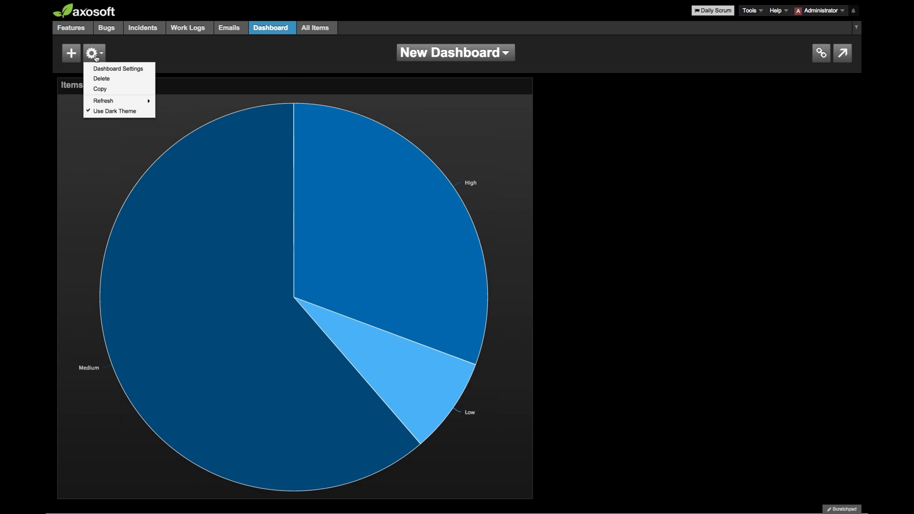
{"action": "left_click", "coordinate": [101, 69]}
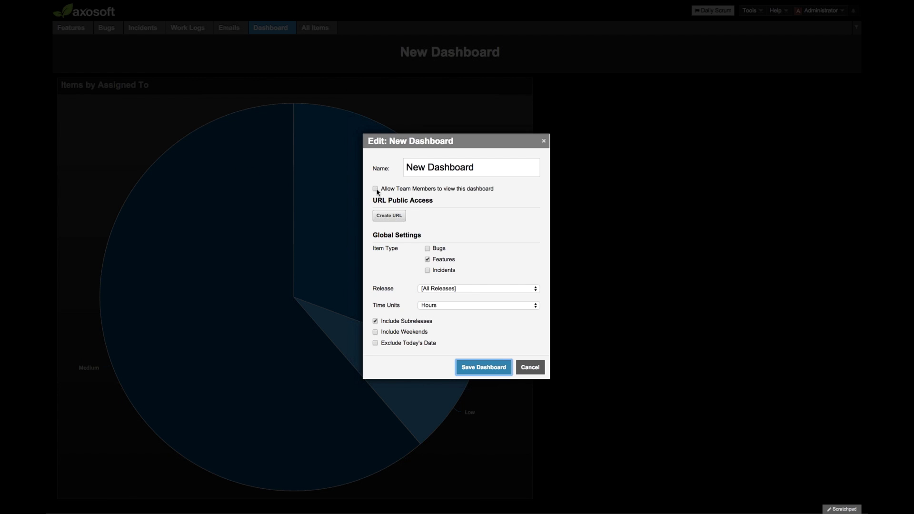
{"action": "left_click", "coordinate": [391, 218]}
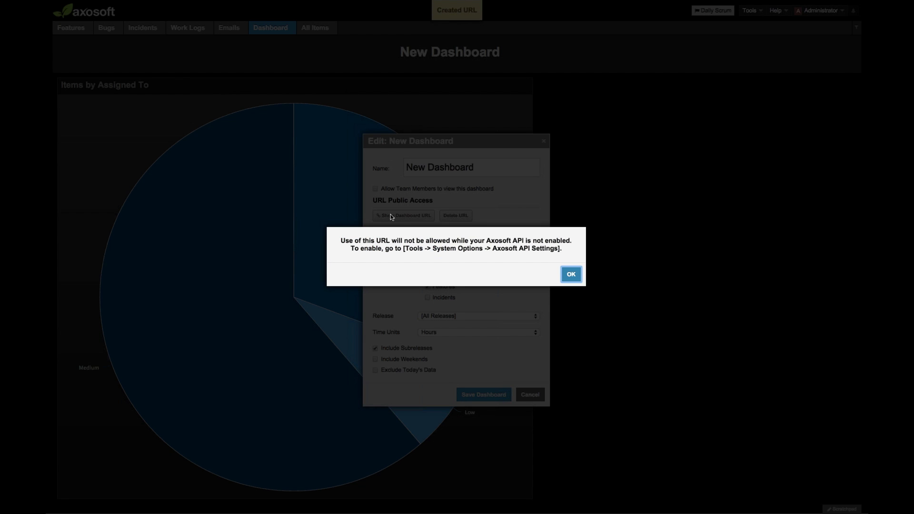
{"action": "left_click", "coordinate": [566, 276]}
{"action": "left_click", "coordinate": [535, 396]}
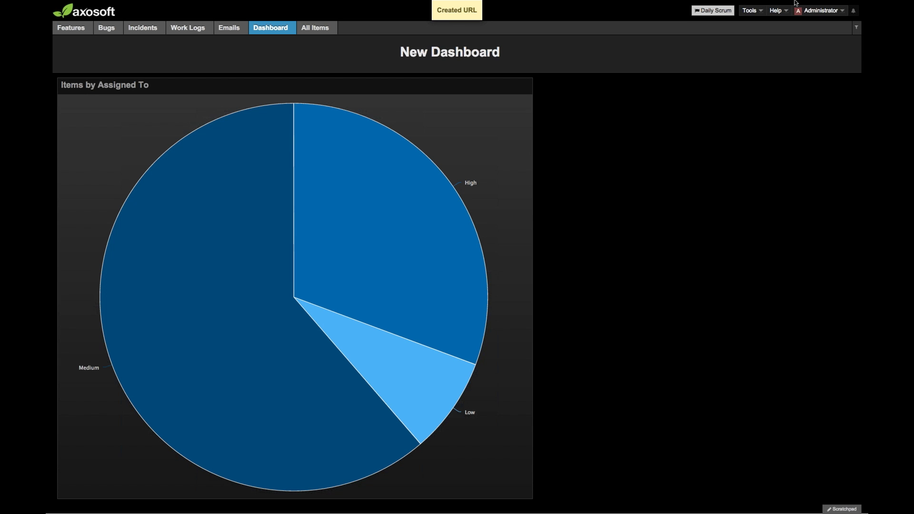
- Enable the Axosoft API in the system options, save the change and reload the page
{"action": "left_click", "coordinate": [750, 11]}
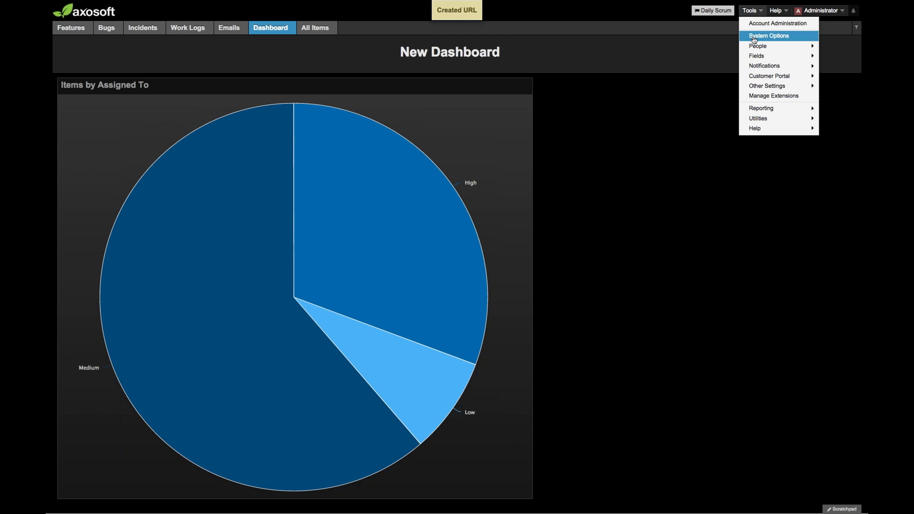
{"action": "left_click", "coordinate": [754, 38]}
{"action": "left_click", "coordinate": [262, 88]}
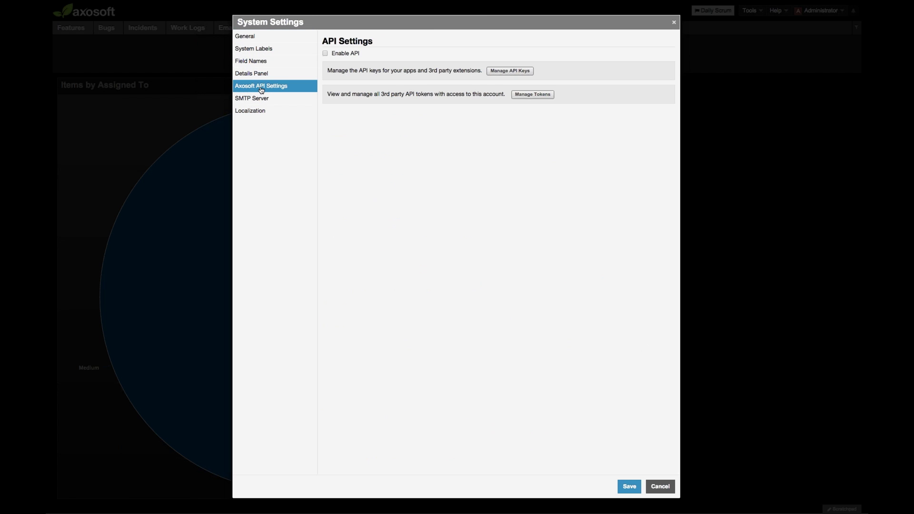
{"action": "left_click", "coordinate": [326, 54]}
{"action": "left_click", "coordinate": [624, 485]}
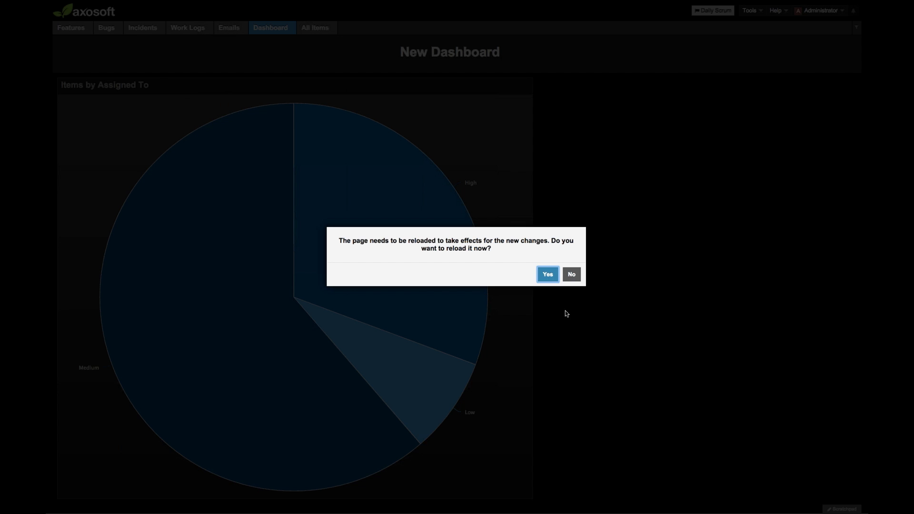
{"action": "left_click", "coordinate": [549, 275]}
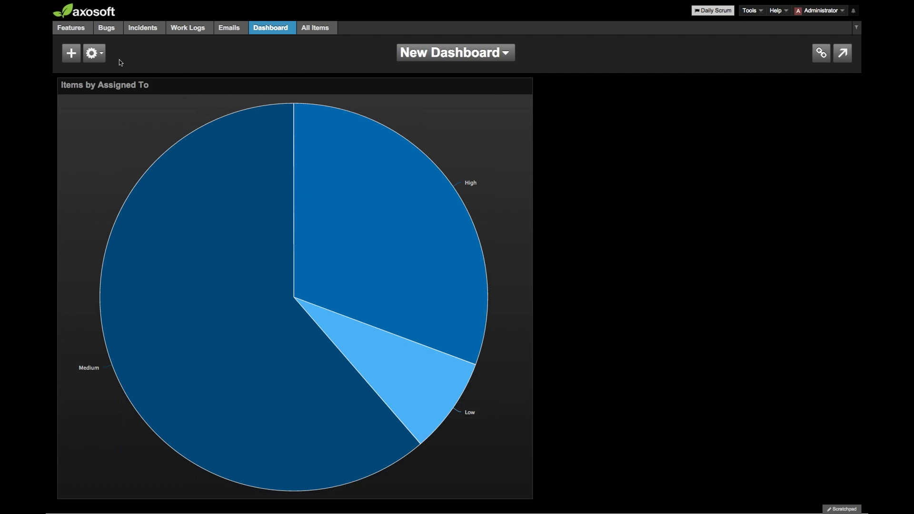
- Show the public URL of New Dashboard in its settings and copy the link
{"action": "left_click", "coordinate": [93, 53]}
{"action": "left_click", "coordinate": [102, 69]}
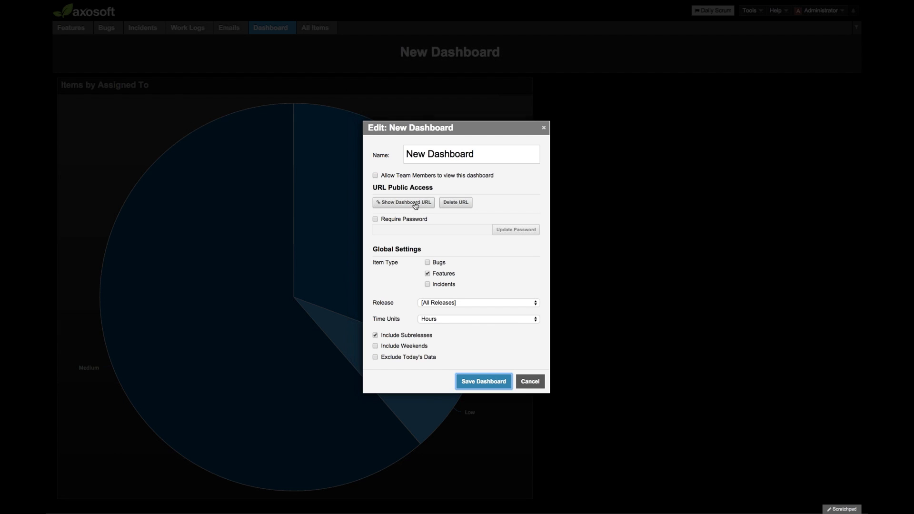
{"action": "left_click", "coordinate": [413, 203]}
{"action": "left_click", "coordinate": [400, 248]}
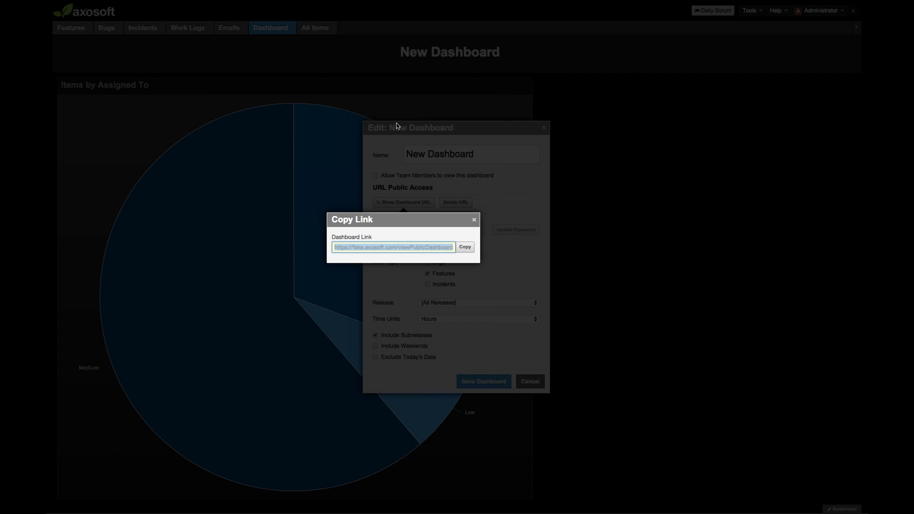
{"action": "left_click", "coordinate": [466, 248]}
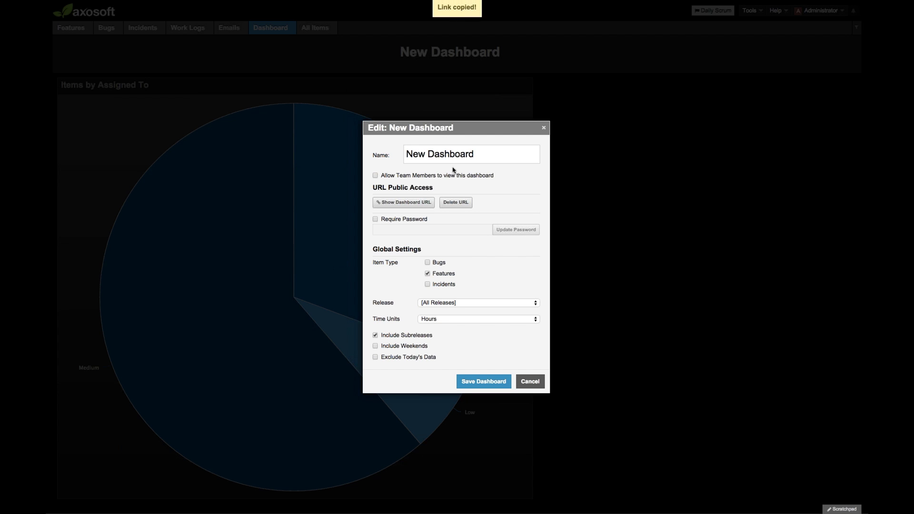
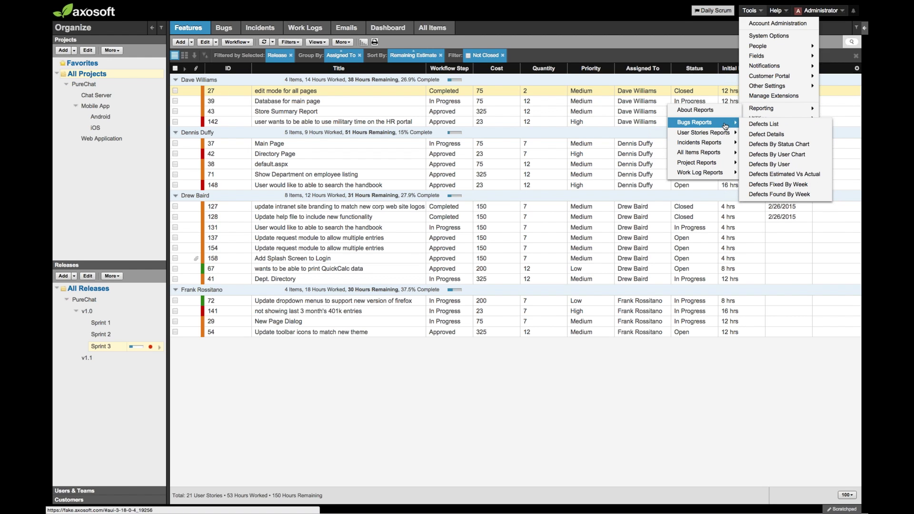
- Run the Features List report for user stories, and close the open report pages to return to the features list
{"action": "mouse_move", "coordinate": [721, 136]}
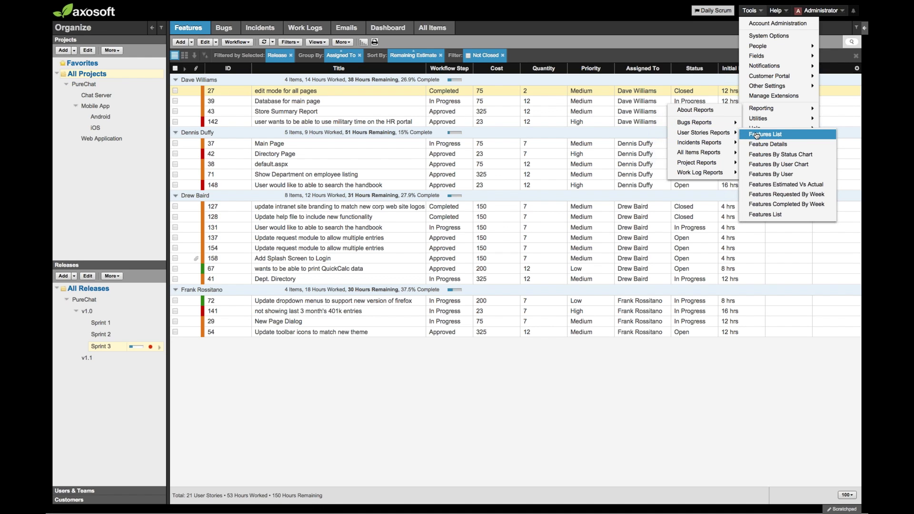
{"action": "left_click", "coordinate": [757, 136]}
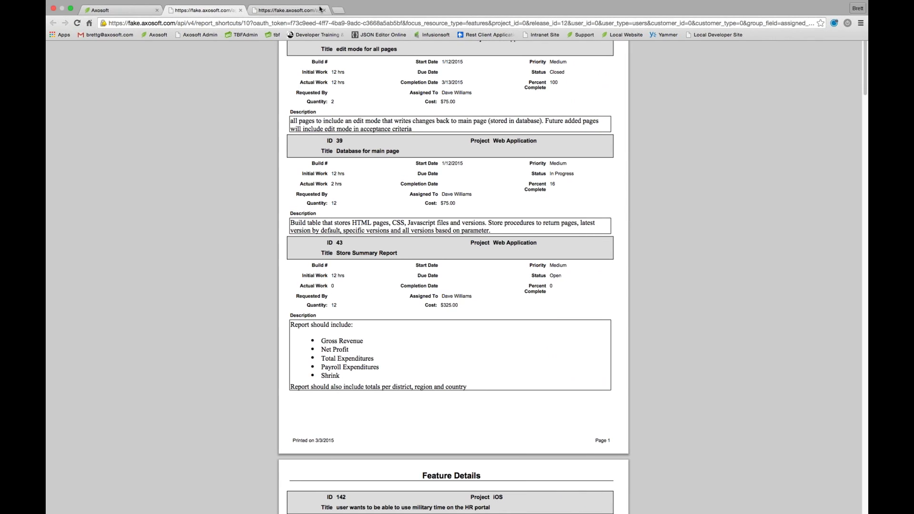
{"action": "key", "text": "super+w"}
{"action": "left_click", "coordinate": [217, 11]}
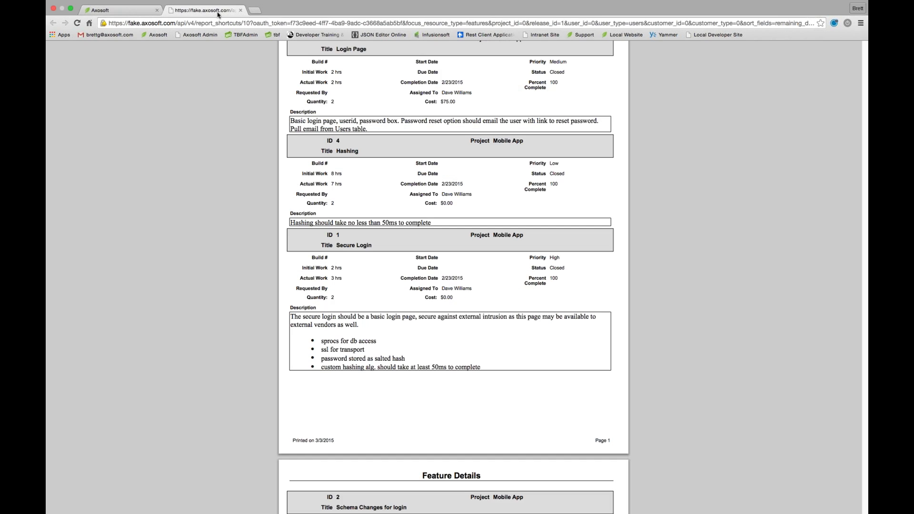
{"action": "key", "text": "super+w"}
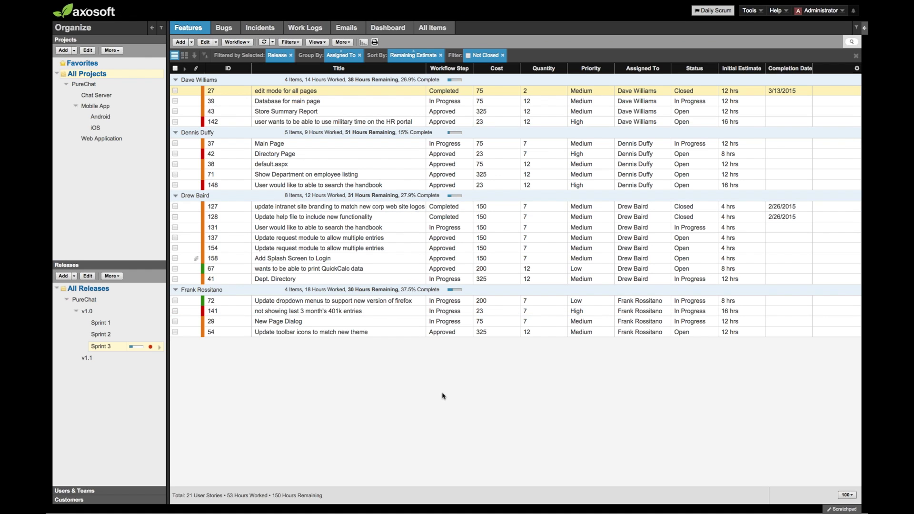
- Run the Features List report for user stories grouped by assignee, and return to the features list
{"action": "left_click", "coordinate": [751, 12]}
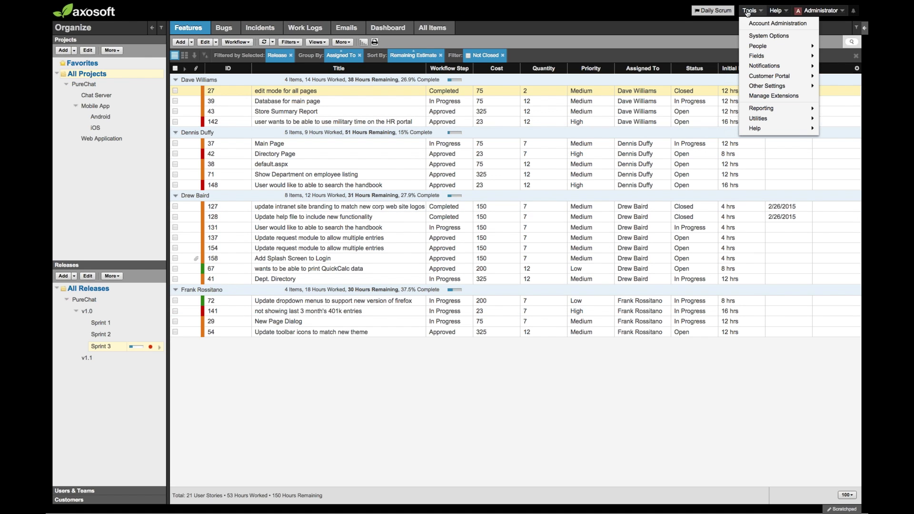
{"action": "mouse_move", "coordinate": [759, 87]}
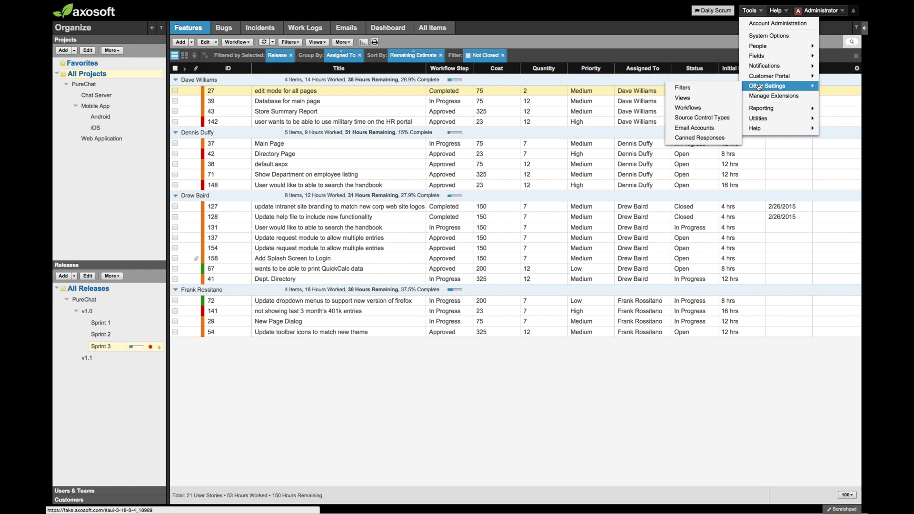
{"action": "mouse_move", "coordinate": [762, 108]}
{"action": "mouse_move", "coordinate": [722, 125]}
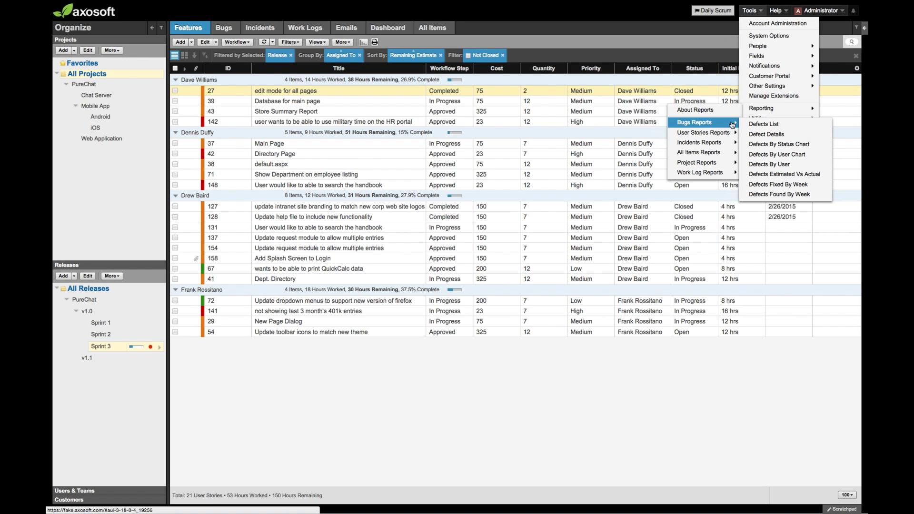
{"action": "mouse_move", "coordinate": [711, 153]}
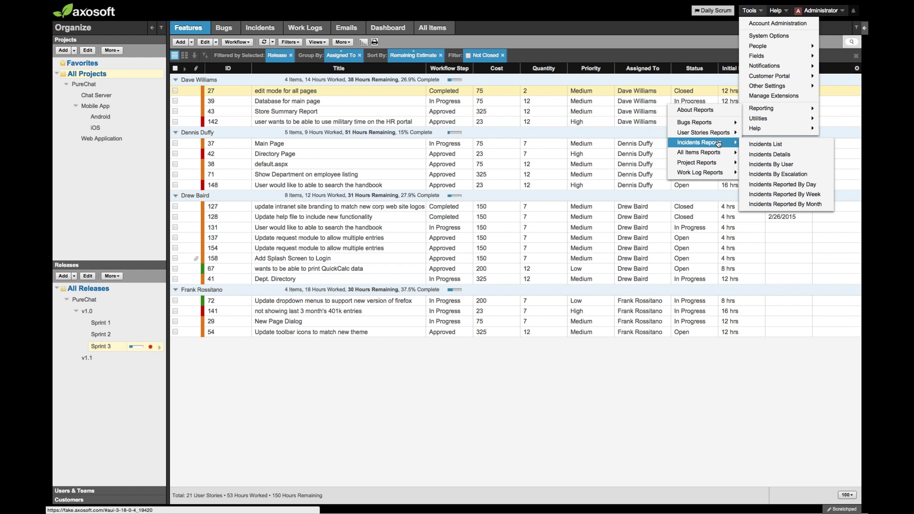
{"action": "left_click", "coordinate": [766, 137]}
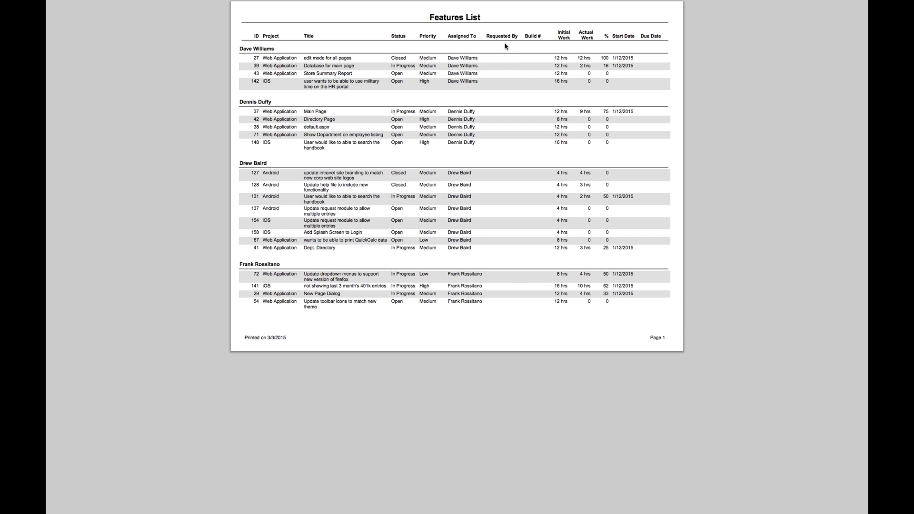
{"action": "key", "text": "Escape"}
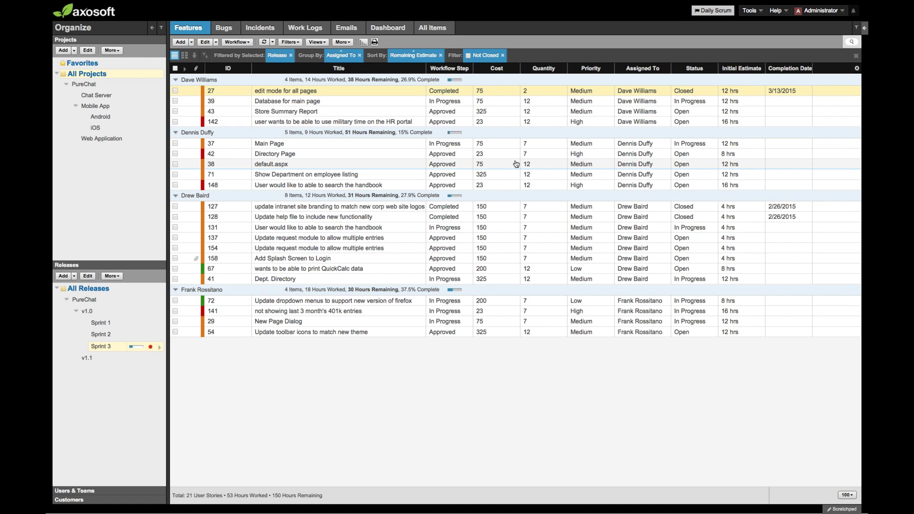
- Group the features by Priority and rerun the Features List report for user stories, closing the report pages when done
{"action": "right_click", "coordinate": [580, 72]}
{"action": "left_click", "coordinate": [597, 75]}
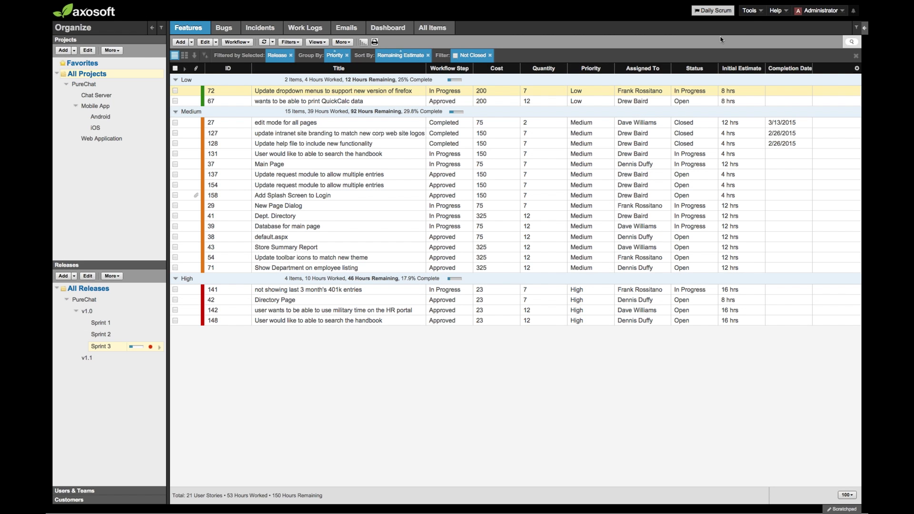
{"action": "left_click", "coordinate": [750, 10]}
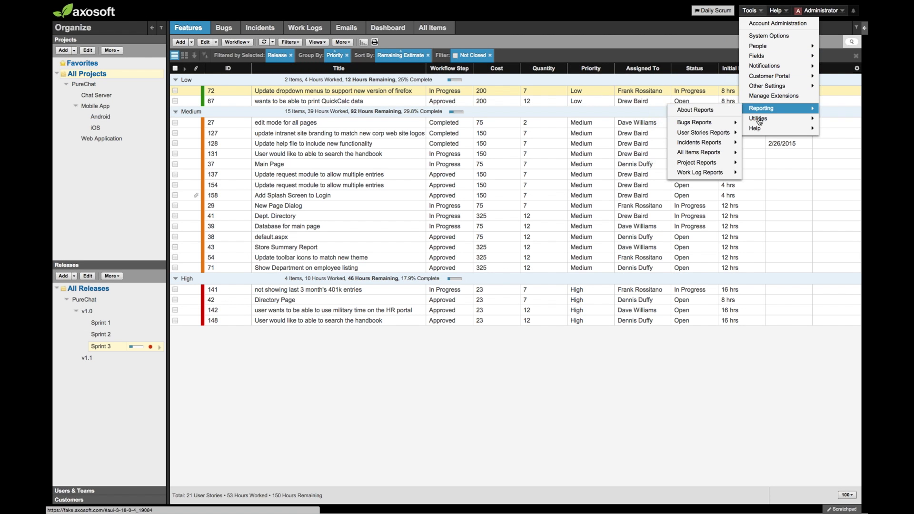
{"action": "mouse_move", "coordinate": [759, 119]}
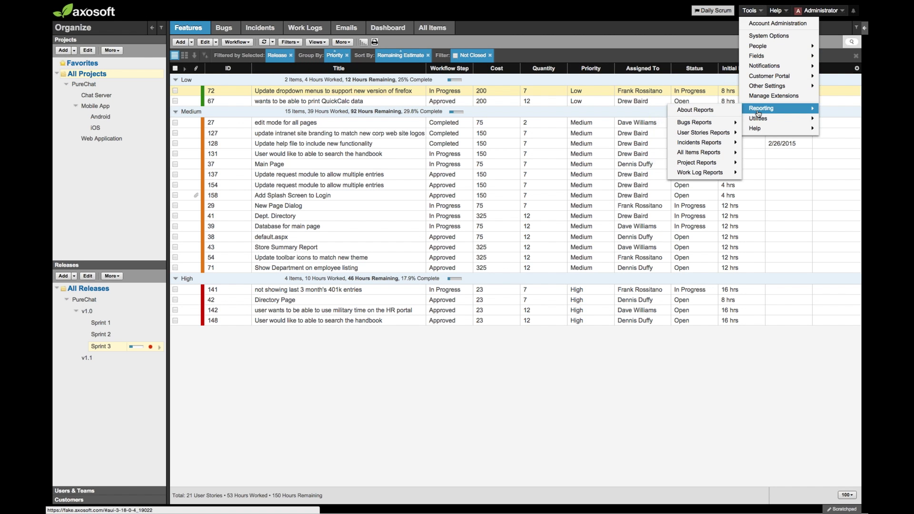
{"action": "left_click", "coordinate": [756, 134]}
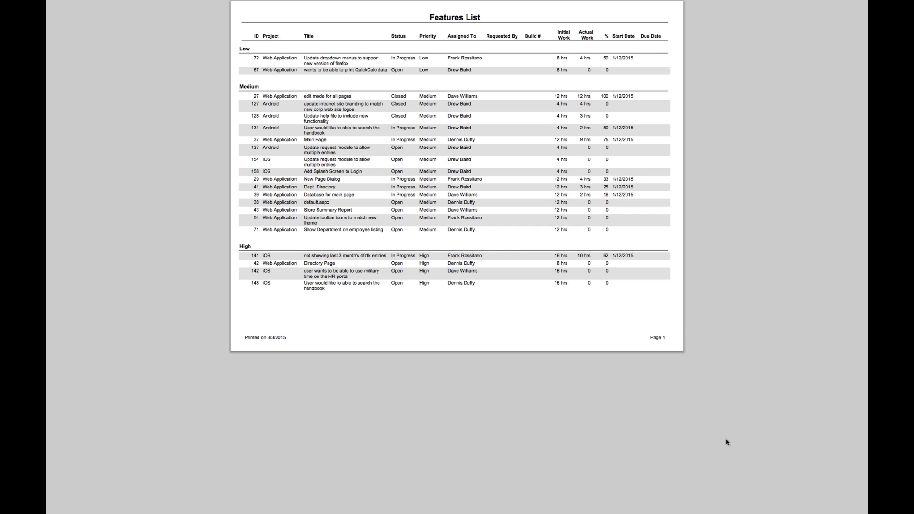
{"action": "mouse_move", "coordinate": [156, 3]}
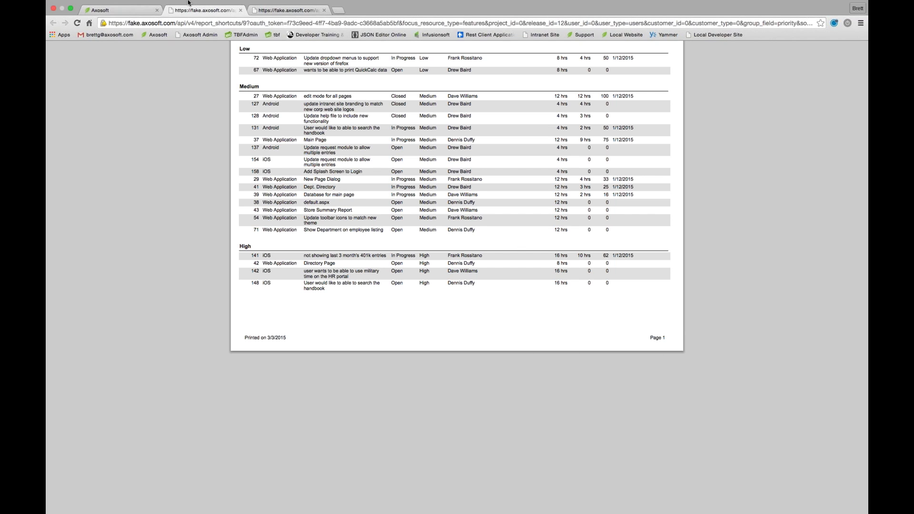
{"action": "left_click", "coordinate": [240, 10]}
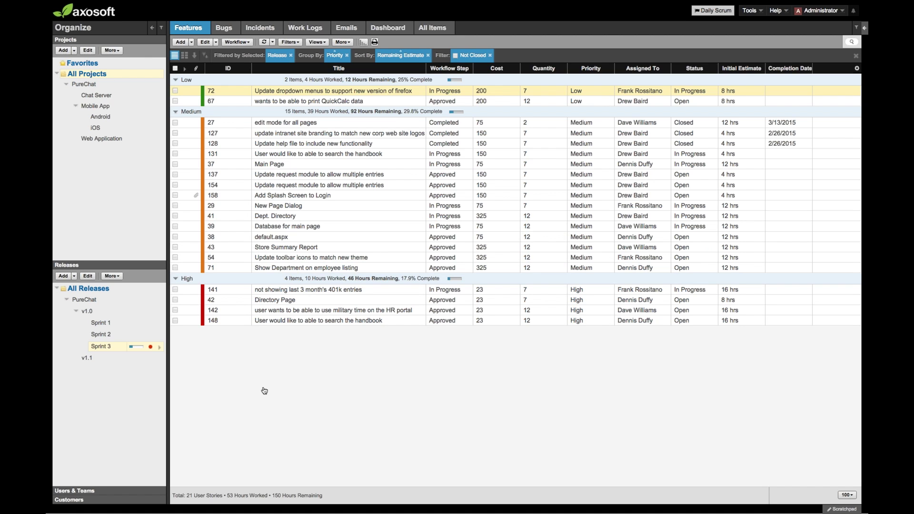
- Switch to the Windows Server remote desktop and open axosoft.com in Chrome, moving the browser window toward the desktop's upper edge
{"action": "key", "text": "super+Tab"}
{"action": "key", "text": "super+Tab"}
{"action": "key", "text": "super+Tab"}
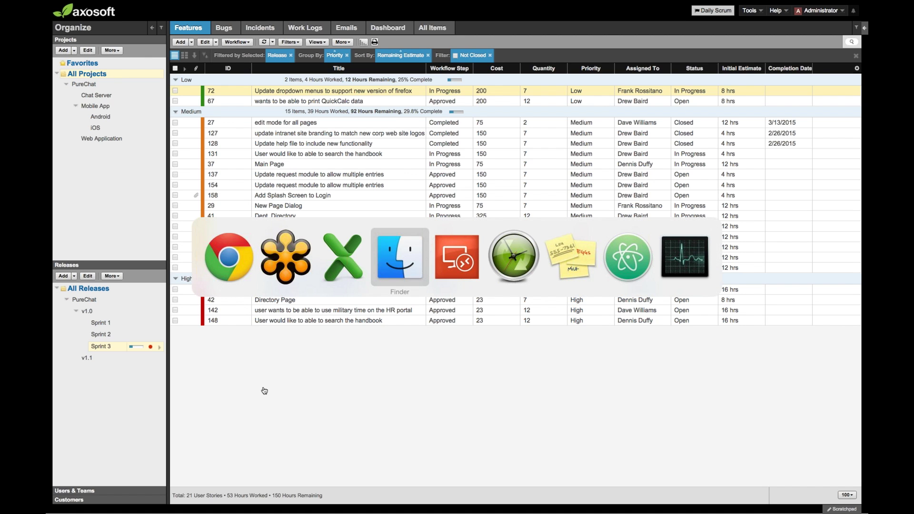
{"action": "key", "text": "super+Tab"}
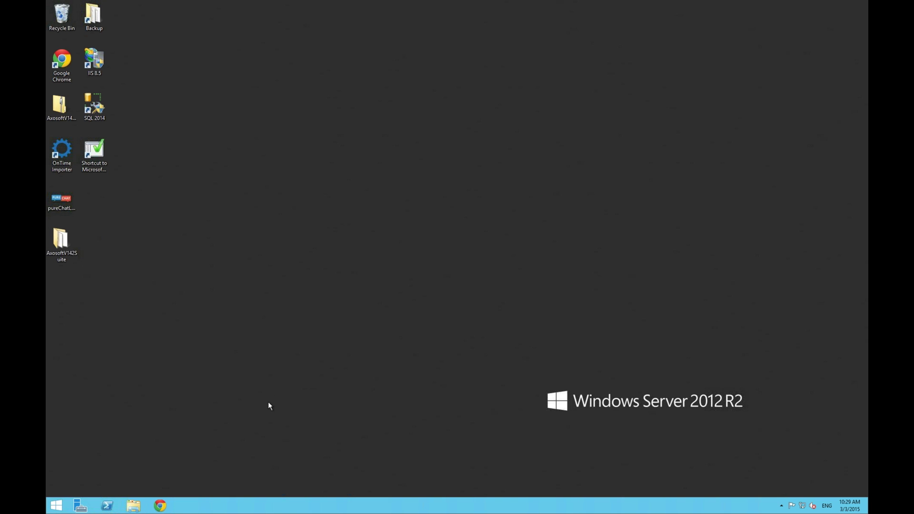
{"action": "left_click", "coordinate": [160, 505]}
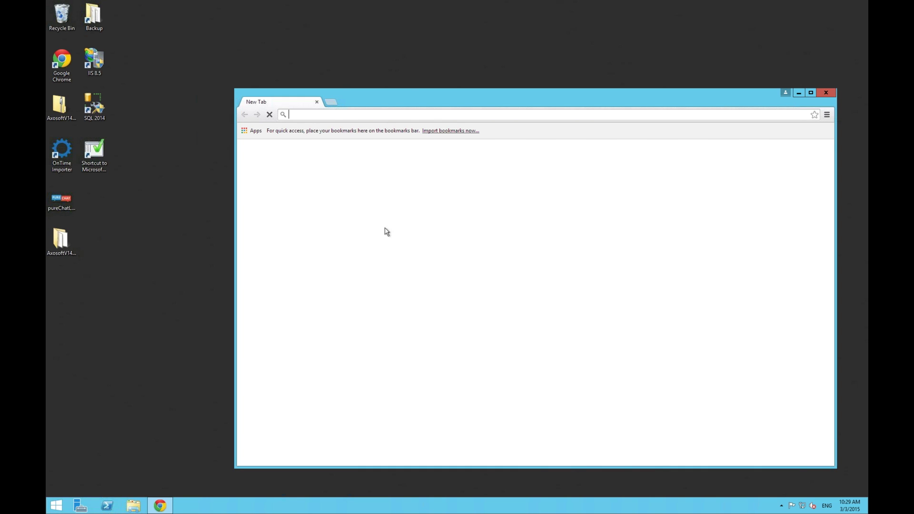
{"action": "type", "text": "axosoft.com"}
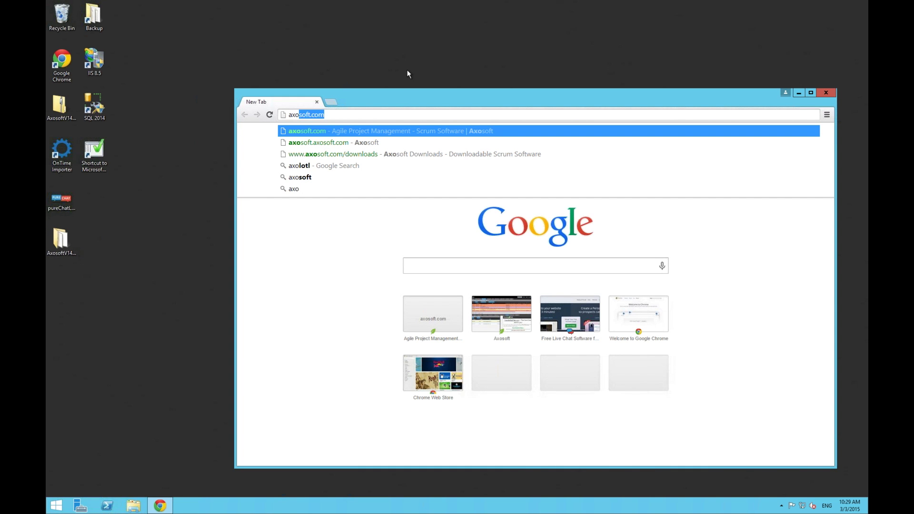
{"action": "key", "text": "Return"}
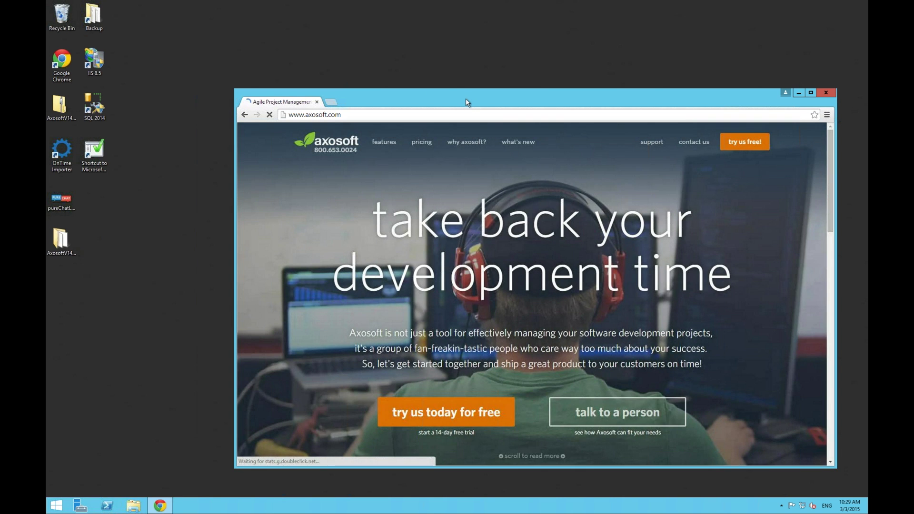
{"action": "left_click_drag", "start_coordinate": [465, 101], "coordinate": [393, 43]}
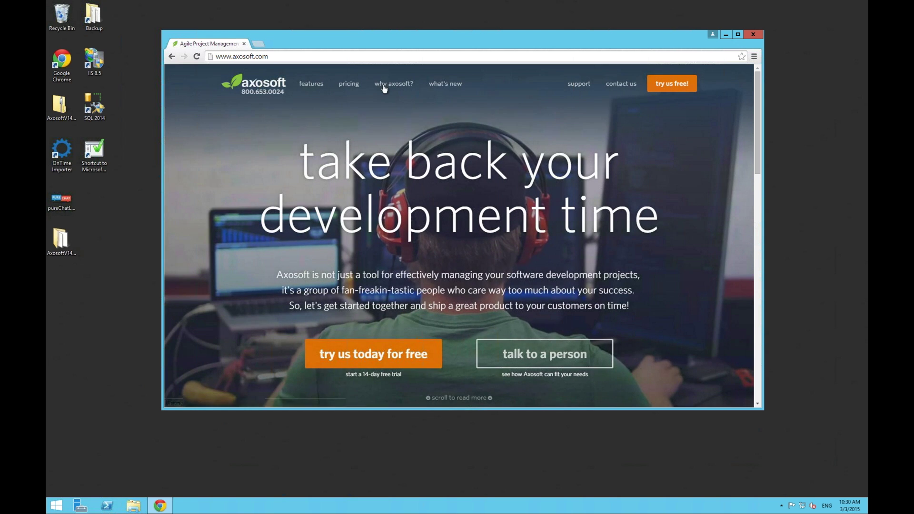
- Open the Axosoft Report Manager & Designer information page from the support downloads and review its documentation links and download options
{"action": "left_click", "coordinate": [588, 84]}
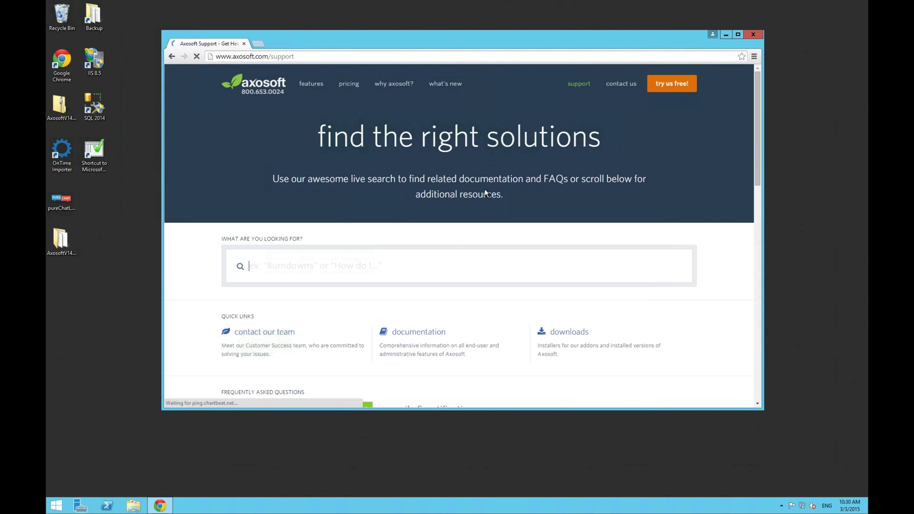
{"action": "left_click", "coordinate": [569, 332]}
{"action": "scroll", "coordinate": [544, 335], "scroll_direction": "down", "scroll_amount": 3}
{"action": "scroll", "coordinate": [544, 334], "scroll_direction": "down", "scroll_amount": 5}
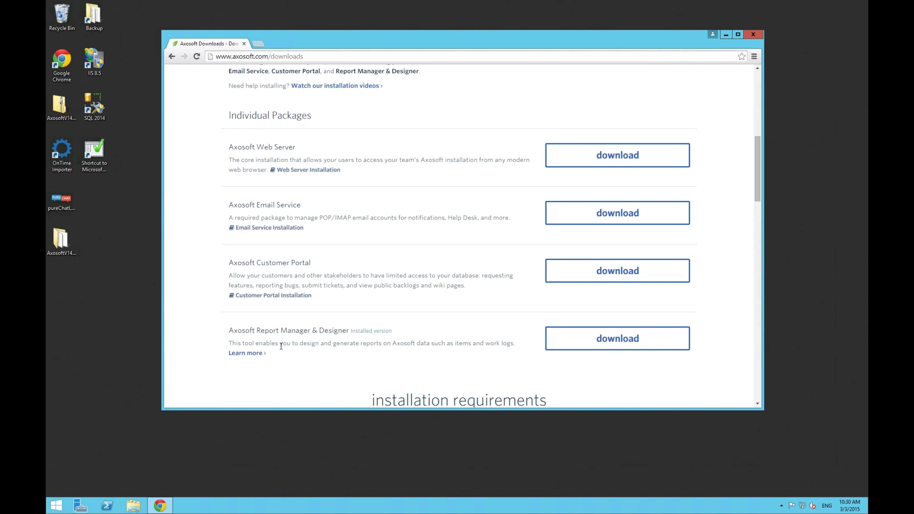
{"action": "left_click", "coordinate": [242, 355]}
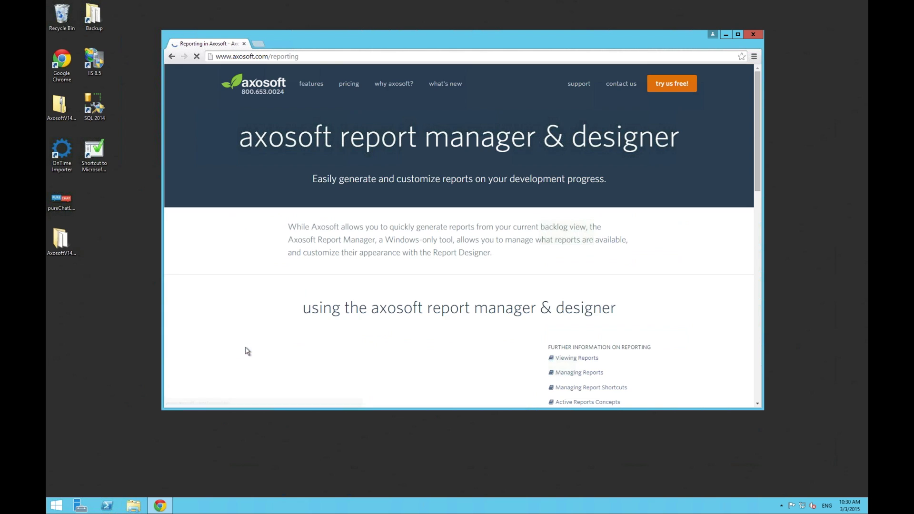
{"action": "scroll", "coordinate": [250, 341], "scroll_direction": "down", "scroll_amount": 4}
{"action": "scroll", "coordinate": [254, 337], "scroll_direction": "down", "scroll_amount": 1}
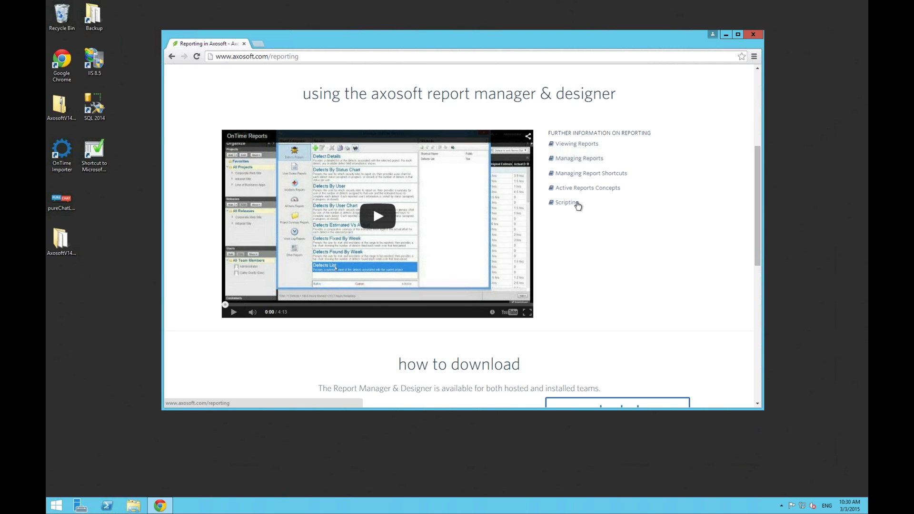
{"action": "scroll", "coordinate": [583, 218], "scroll_direction": "down", "scroll_amount": 4}
{"action": "scroll", "coordinate": [578, 215], "scroll_direction": "down", "scroll_amount": 1}
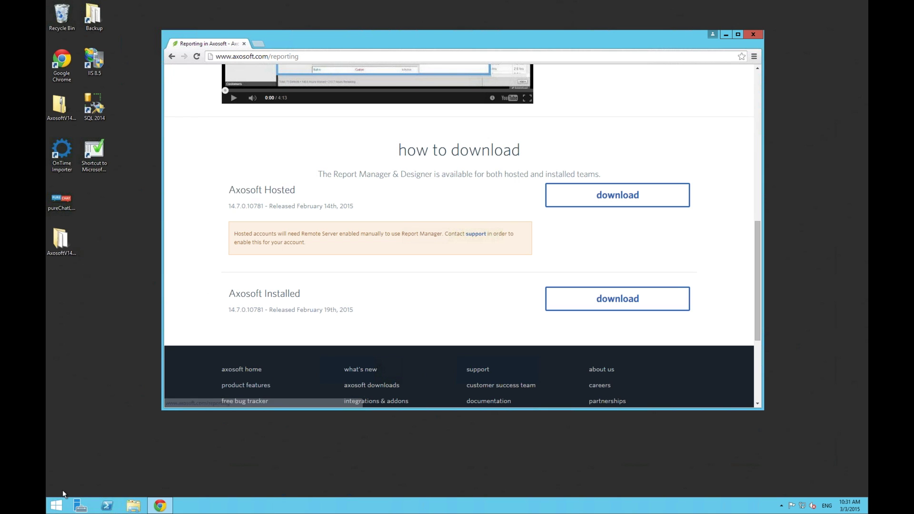
- Find the installed Axosoft Reports Manager by searching for "reports" and launch it
{"action": "left_click", "coordinate": [55, 507]}
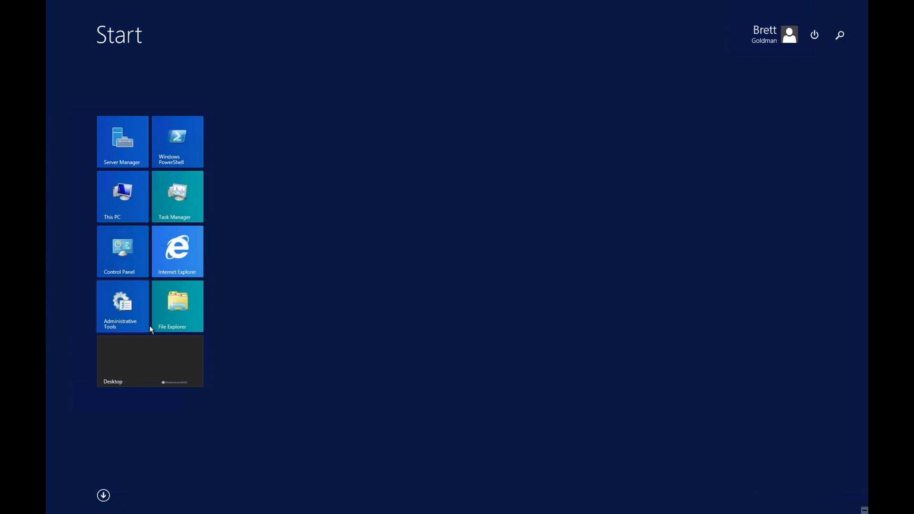
{"action": "type", "text": "reports"}
{"action": "key", "text": "Return"}
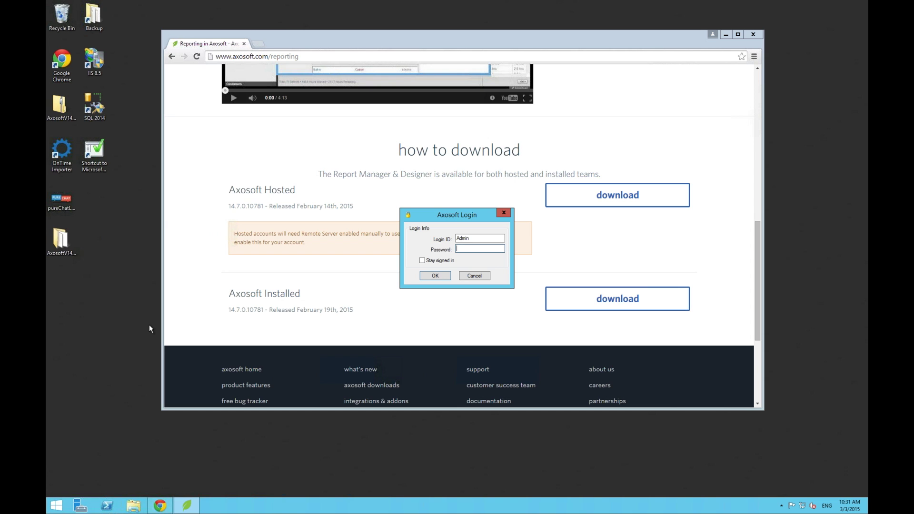
- Compare the SQL and remote connection settings, open the database over the remote connection, and log in with the account password
{"action": "left_click", "coordinate": [472, 276]}
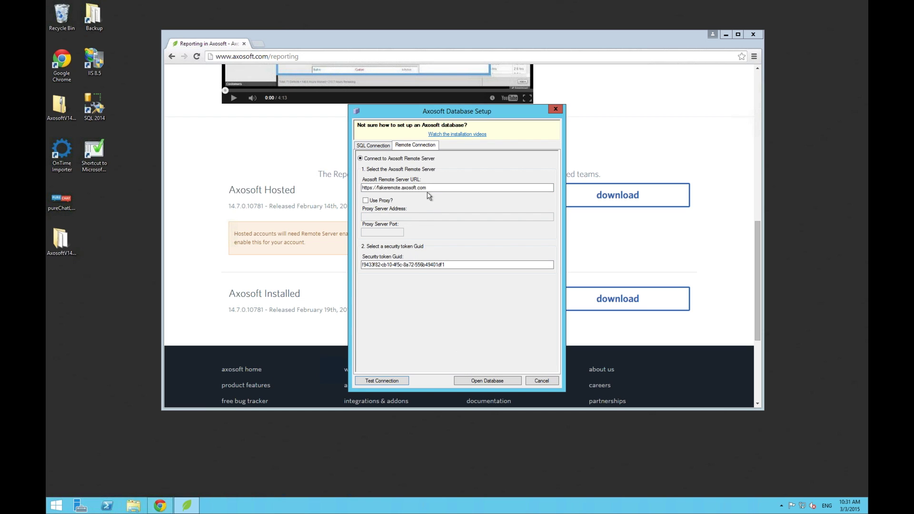
{"action": "left_click", "coordinate": [373, 148]}
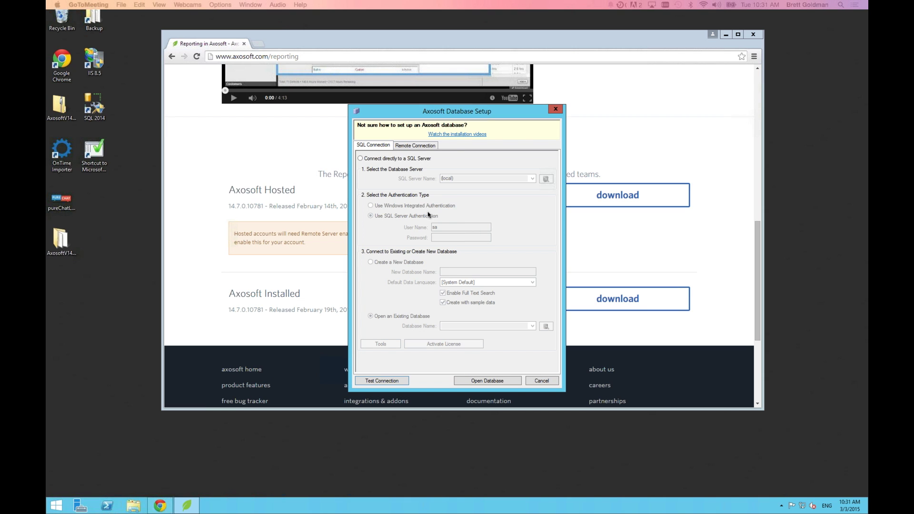
{"action": "left_click", "coordinate": [415, 146]}
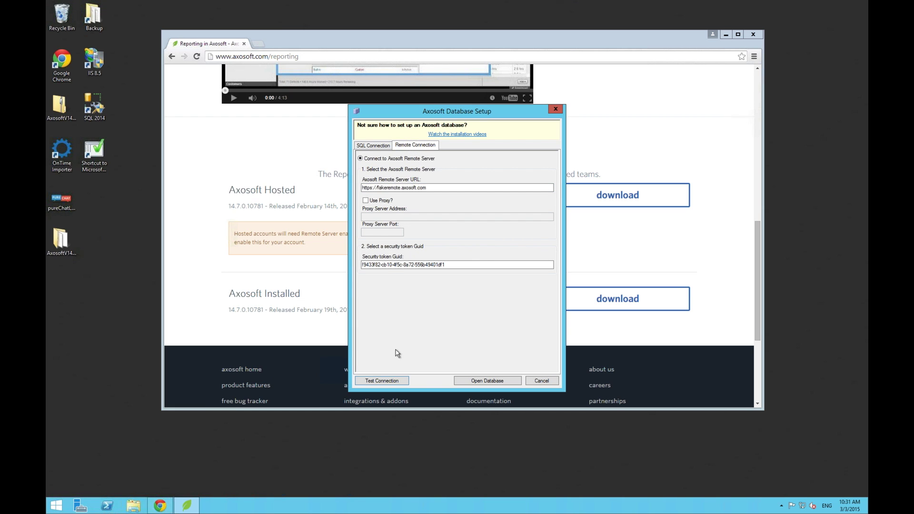
{"action": "left_click", "coordinate": [482, 383]}
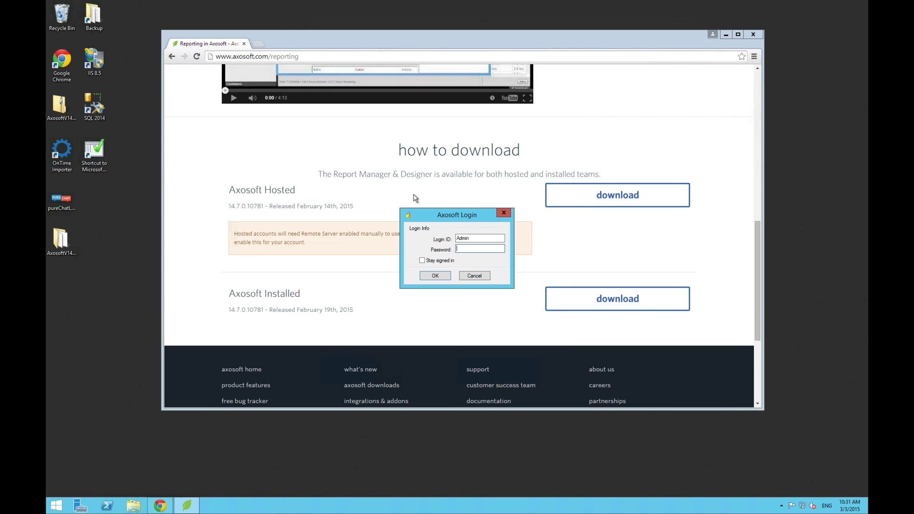
{"action": "type", "text": "••••••"}
{"action": "left_click", "coordinate": [434, 276]}
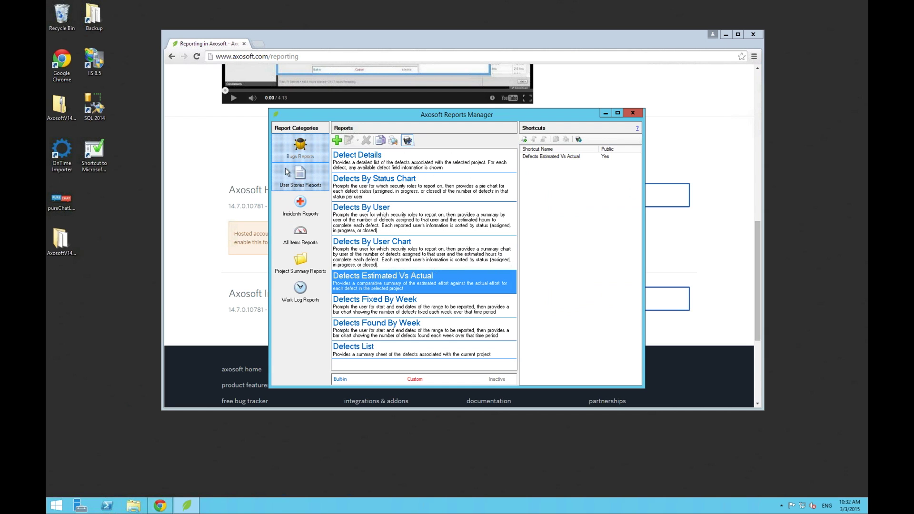
- Examine the available reports in each category, from bugs to work logs, and select Features By User among the user stories reports
{"action": "left_click", "coordinate": [361, 186]}
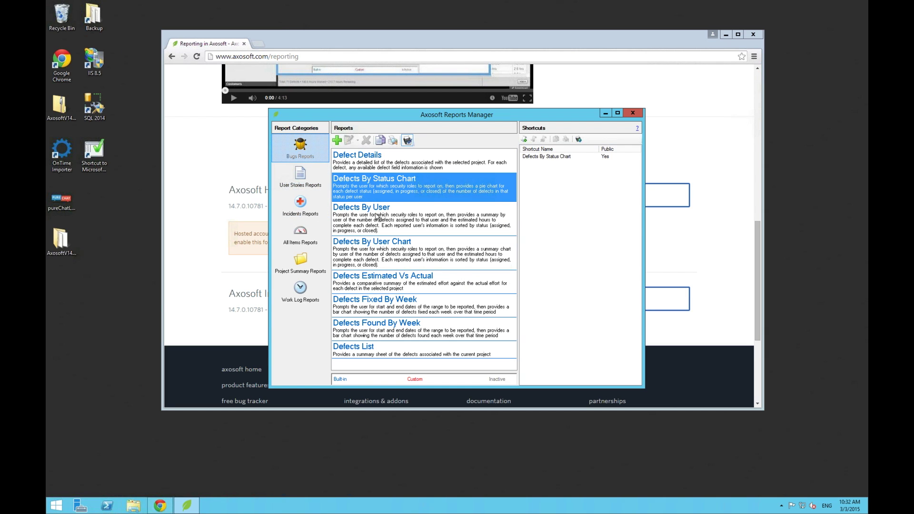
{"action": "left_click", "coordinate": [301, 179]}
{"action": "left_click", "coordinate": [300, 208]}
{"action": "left_click", "coordinate": [296, 244]}
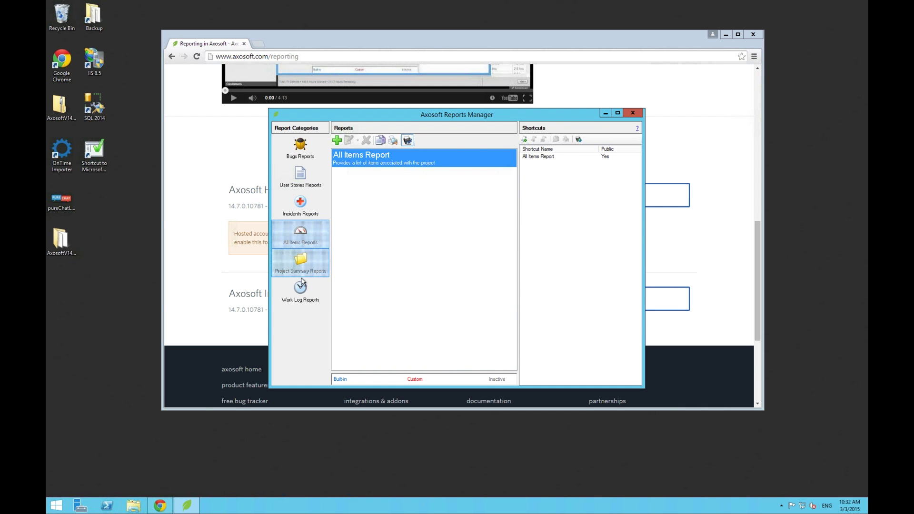
{"action": "left_click", "coordinate": [300, 264]}
{"action": "left_click", "coordinate": [300, 292]}
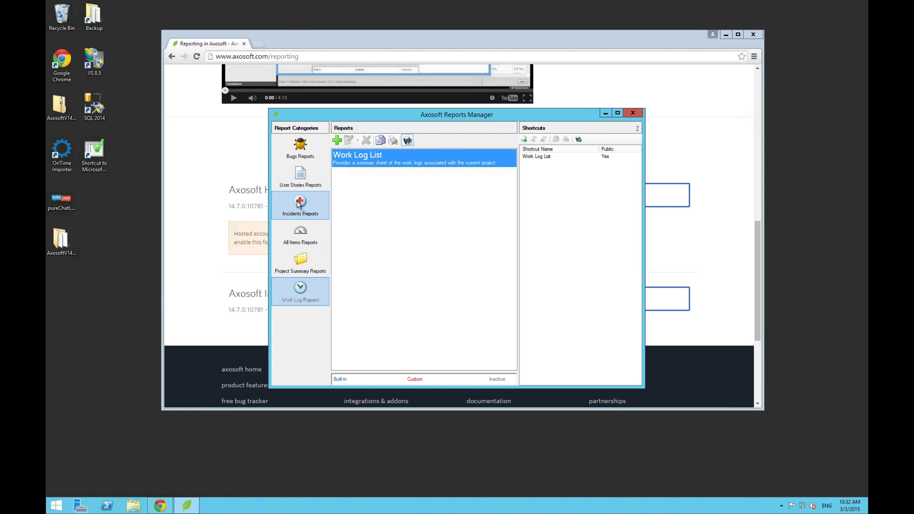
{"action": "left_click", "coordinate": [302, 178]}
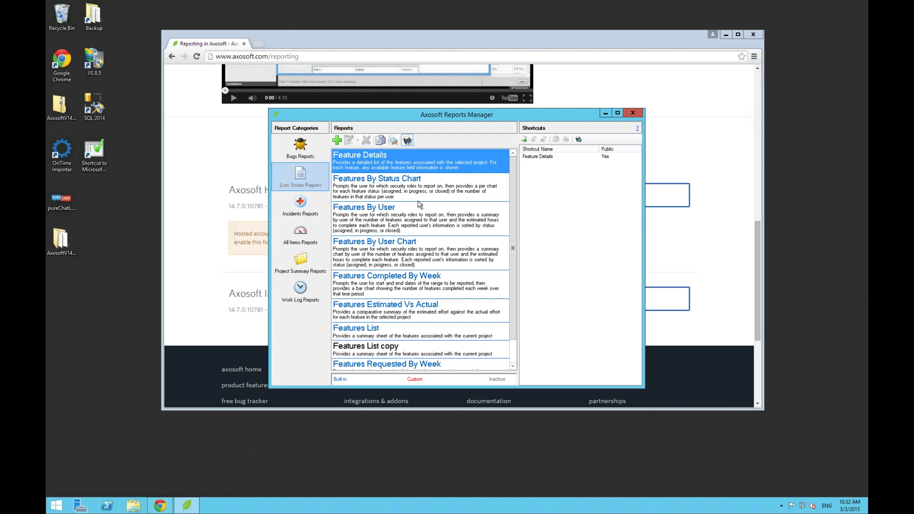
{"action": "left_click", "coordinate": [426, 223]}
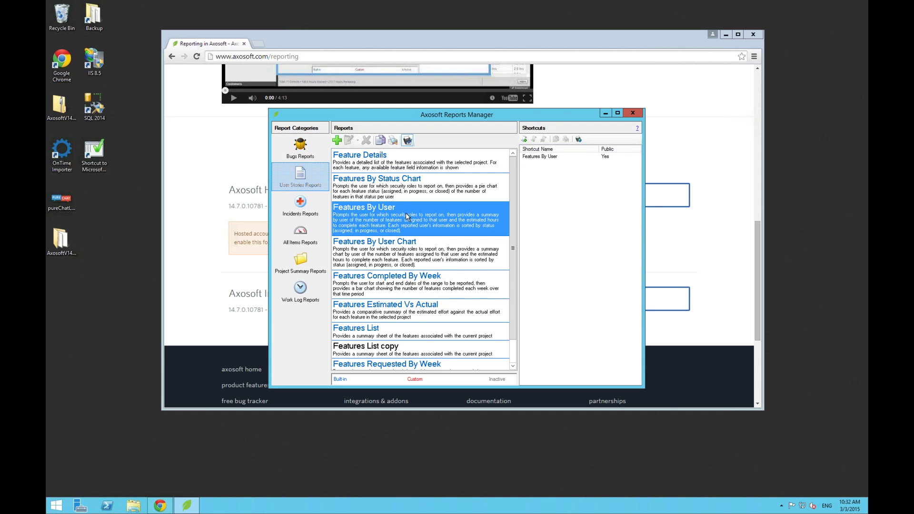
- Duplicate the built-in Features List report in the user stories category and open the new copy in the report designer
{"action": "left_click", "coordinate": [355, 139]}
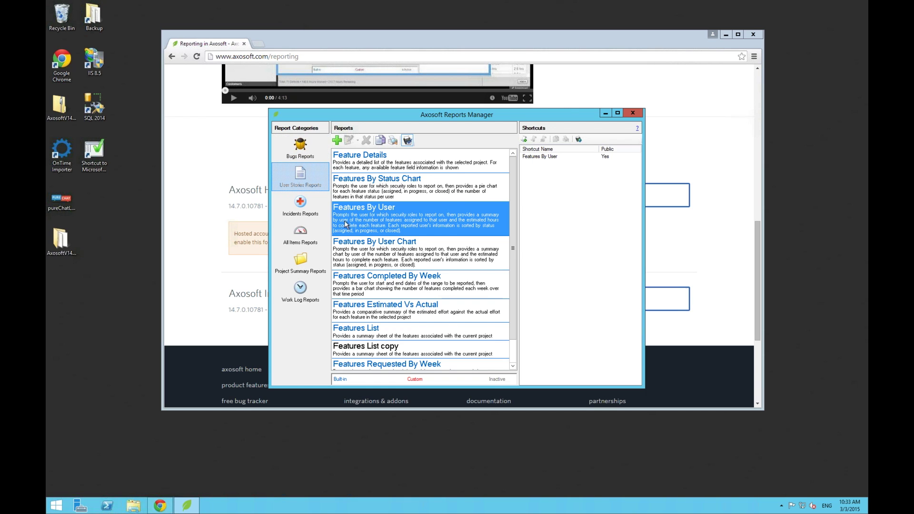
{"action": "left_click", "coordinate": [353, 331]}
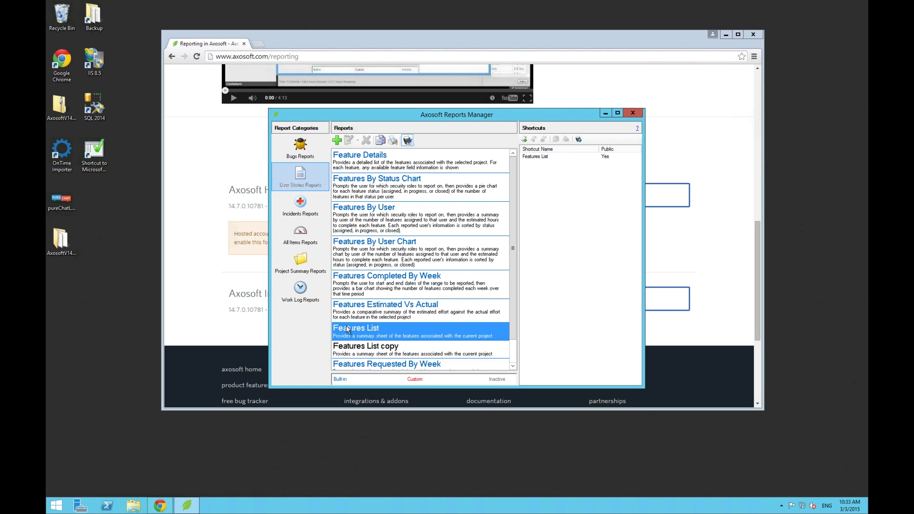
{"action": "left_click", "coordinate": [381, 141]}
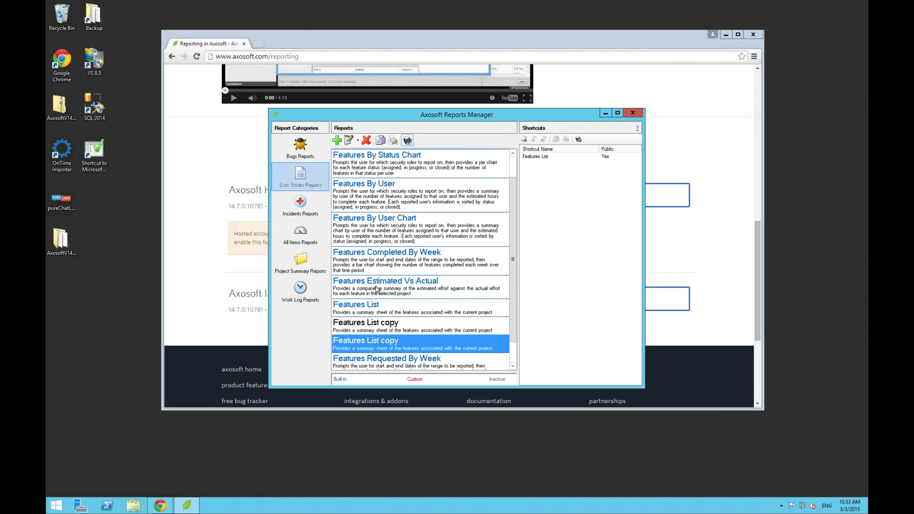
{"action": "left_click", "coordinate": [384, 330]}
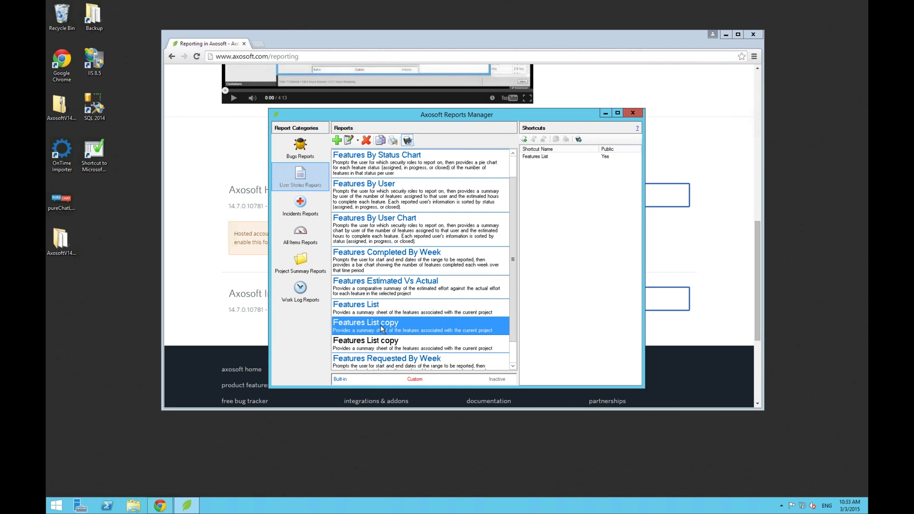
{"action": "left_click", "coordinate": [372, 341]}
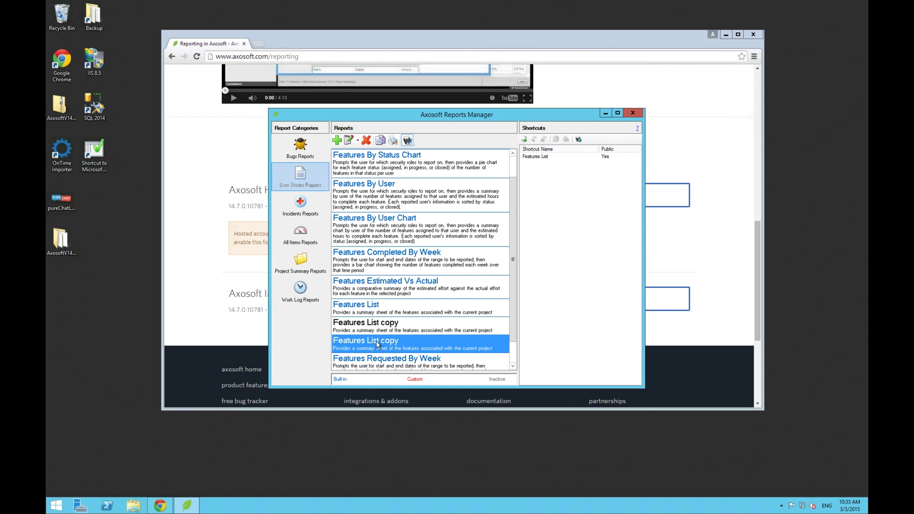
{"action": "double_click", "coordinate": [376, 341]}
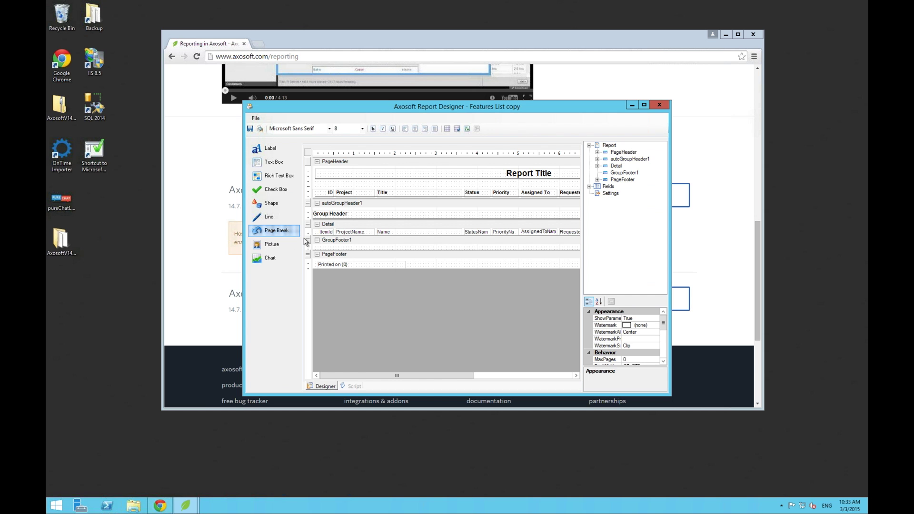
- Move and enlarge the report designer window, and preview the Features List copy report in the report viewer
{"action": "left_click_drag", "start_coordinate": [348, 107], "coordinate": [204, 30]}
{"action": "left_click_drag", "start_coordinate": [526, 317], "coordinate": [769, 449]}
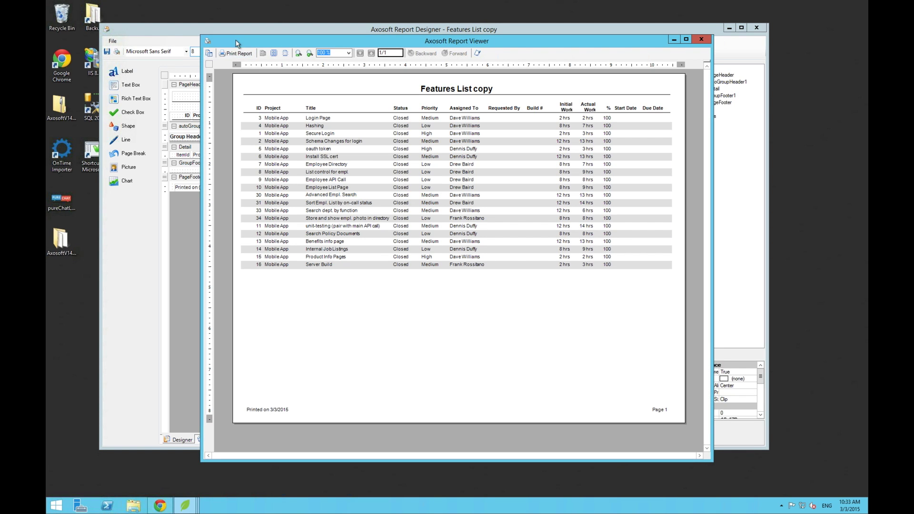
{"action": "left_click_drag", "start_coordinate": [239, 44], "coordinate": [285, 61]}
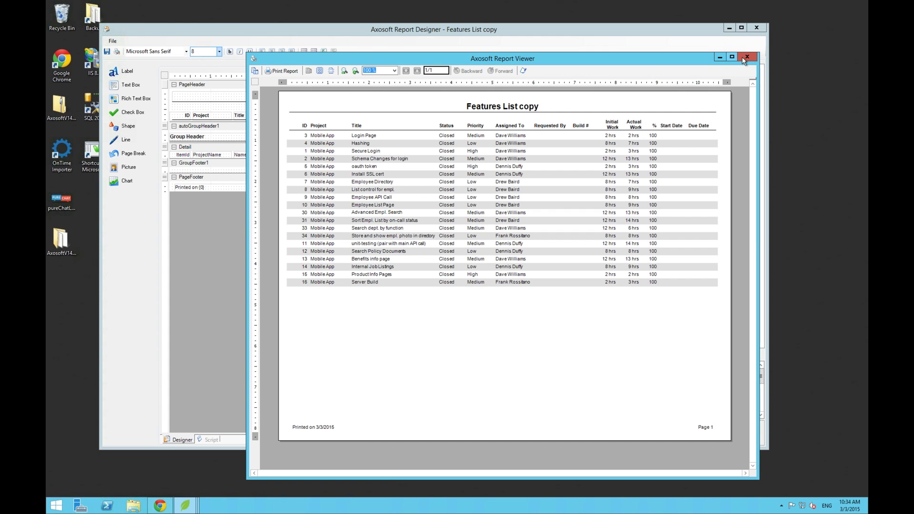
- Rearrange and resize the designer and report viewer windows to compare the Features List copy layout with its preview
{"action": "left_click_drag", "start_coordinate": [653, 62], "coordinate": [696, 252]}
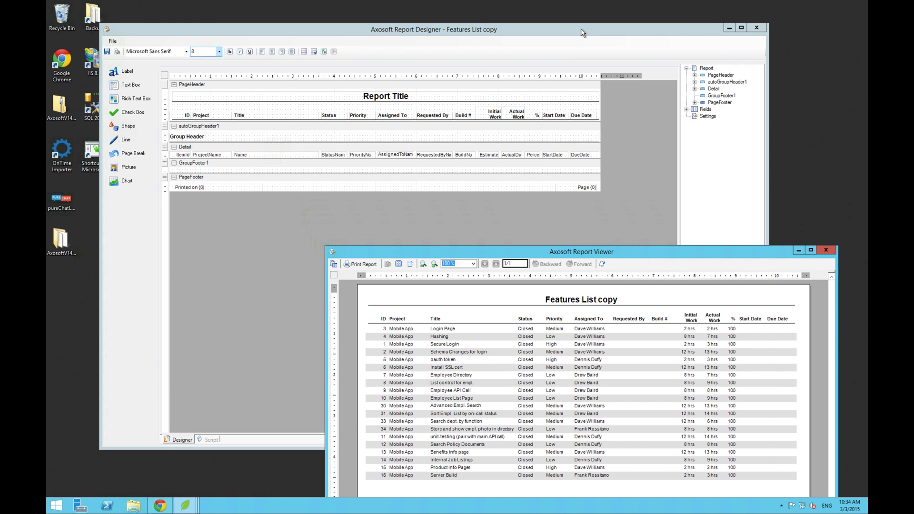
{"action": "left_click_drag", "start_coordinate": [584, 30], "coordinate": [543, 23]}
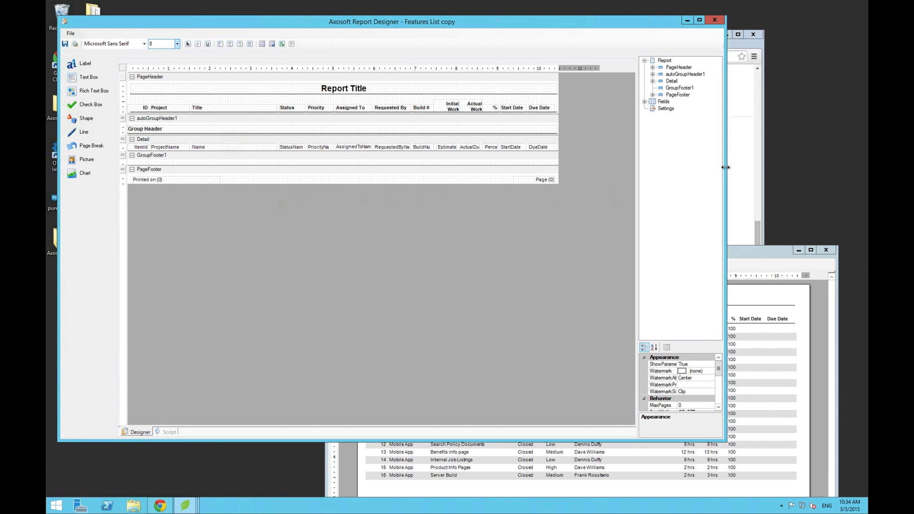
{"action": "left_click_drag", "start_coordinate": [725, 171], "coordinate": [624, 172]}
{"action": "left_click_drag", "start_coordinate": [705, 252], "coordinate": [804, 277]}
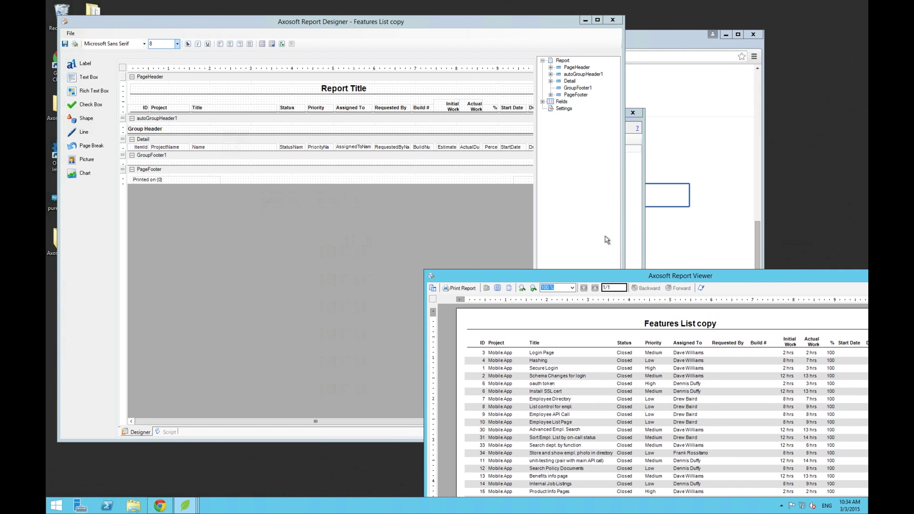
{"action": "left_click", "coordinate": [408, 230]}
{"action": "left_click_drag", "start_coordinate": [600, 416], "coordinate": [554, 297]}
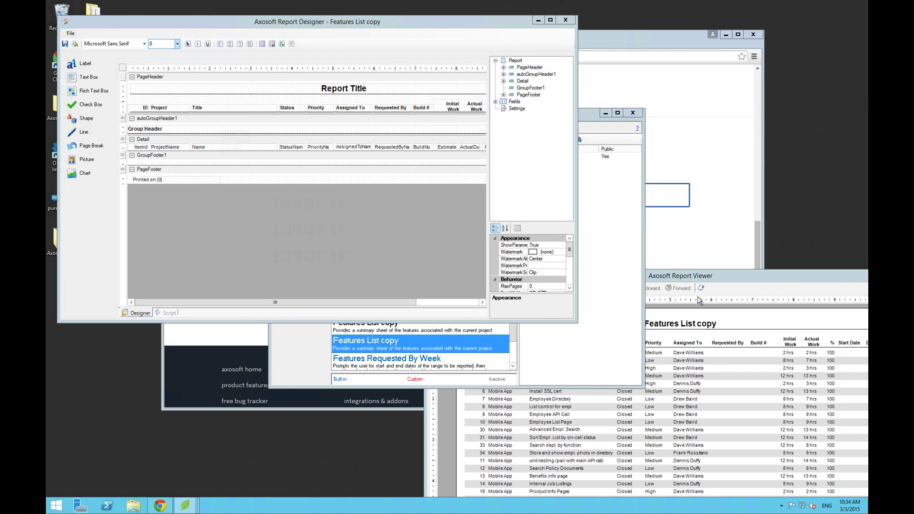
{"action": "left_click", "coordinate": [681, 275]}
{"action": "left_click", "coordinate": [377, 247]}
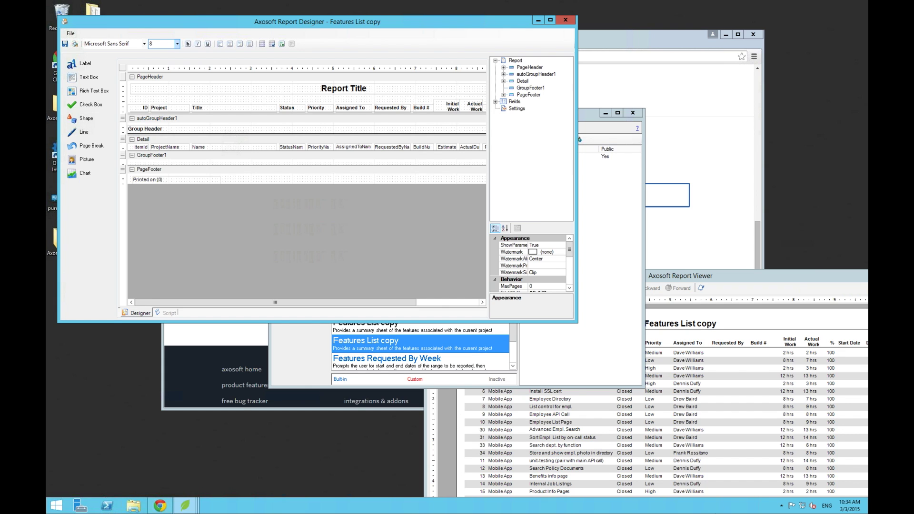
{"action": "left_click", "coordinate": [652, 280]}
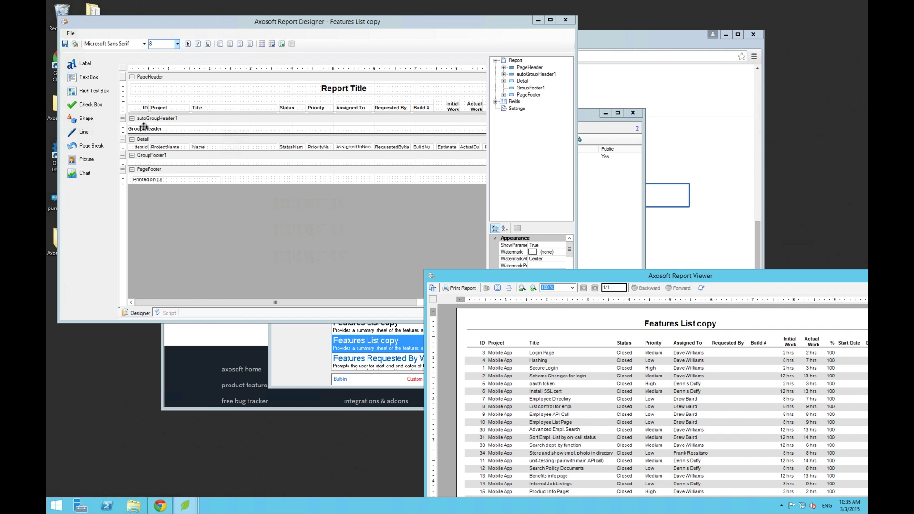
- Enlarge the designer window and examine the Name field's properties, the Fields tree and the report script, returning to the layout
{"action": "left_click", "coordinate": [279, 25]}
{"action": "left_click_drag", "start_coordinate": [577, 322], "coordinate": [651, 484]}
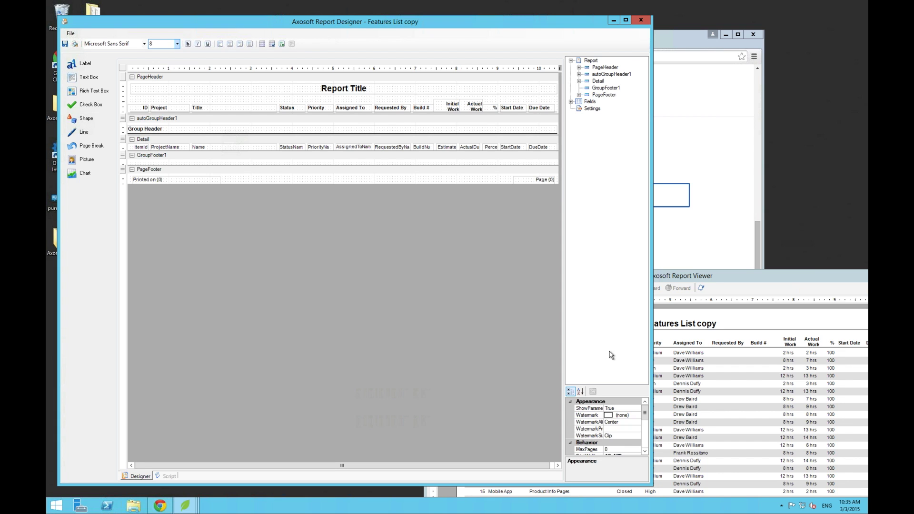
{"action": "left_click", "coordinate": [249, 149]}
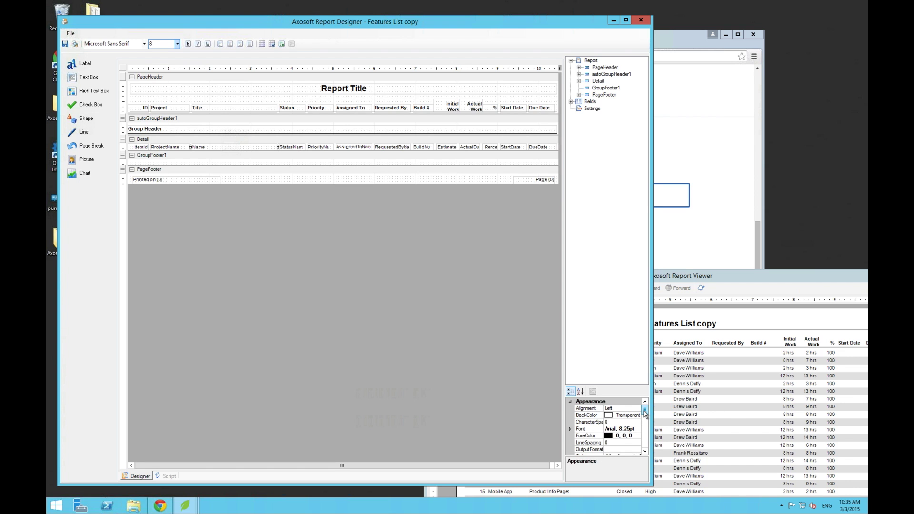
{"action": "mouse_move", "coordinate": [645, 412]}
{"action": "left_mouse_down"}
{"action": "mouse_move", "coordinate": [645, 445]}
{"action": "mouse_move", "coordinate": [645, 411]}
{"action": "left_mouse_up"}
{"action": "left_click", "coordinate": [572, 102]}
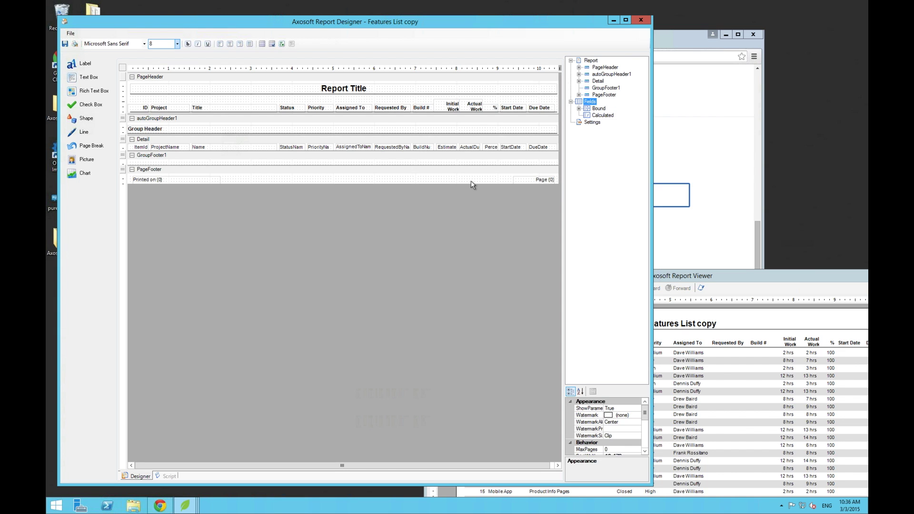
{"action": "left_click", "coordinate": [282, 44]}
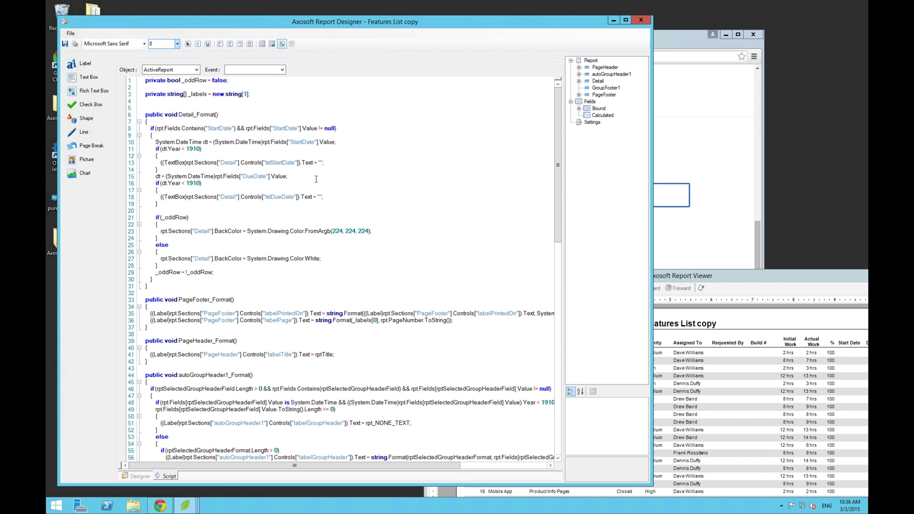
{"action": "left_click", "coordinate": [271, 44]}
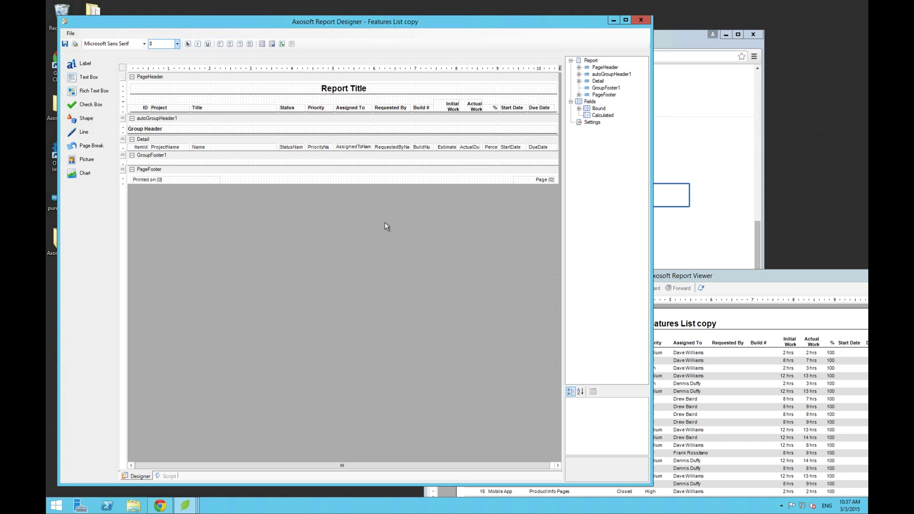
- Change the text of the % column label in the page header to "Cost"
{"action": "left_click", "coordinate": [494, 108]}
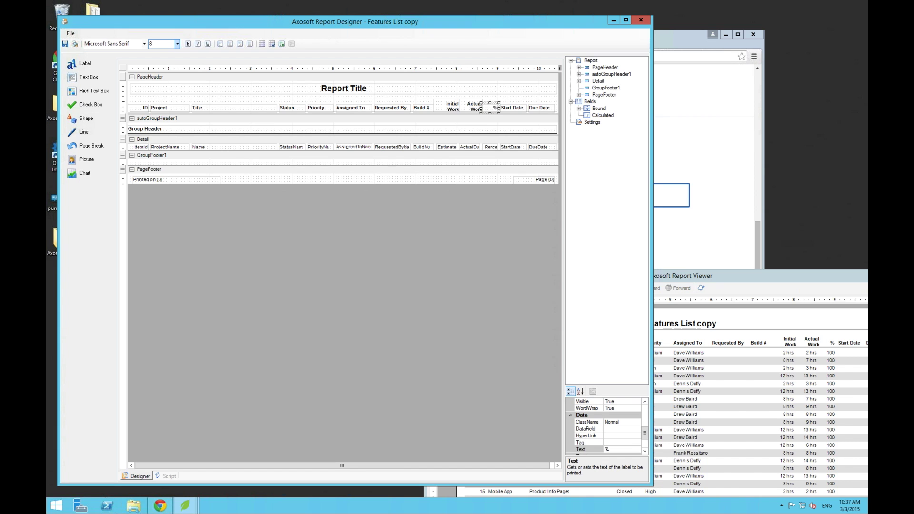
{"action": "left_click", "coordinate": [617, 448]}
{"action": "type", "text": "Cost"}
{"action": "key", "text": "Return"}
- Replace the PercentComplete field in the Detail section with the bound field Custom_169 under the Cost heading, and preview the report
{"action": "left_click", "coordinate": [490, 147]}
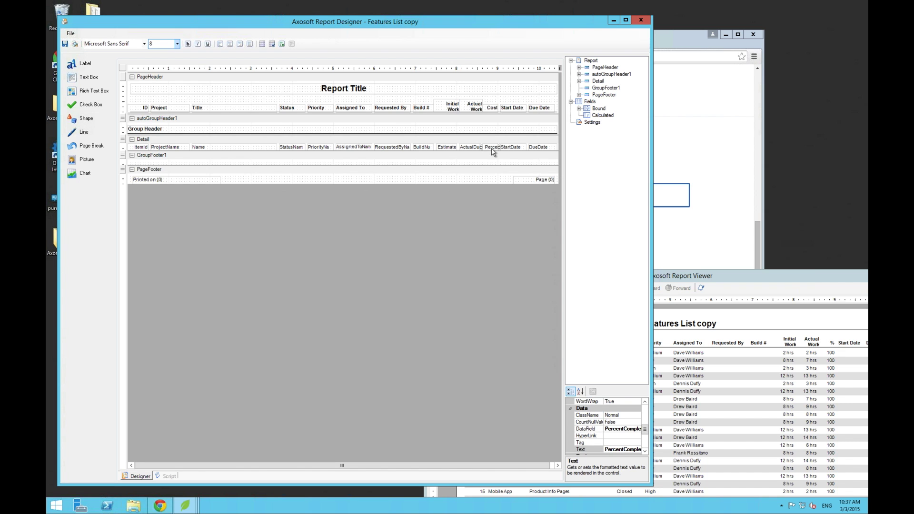
{"action": "key", "text": "Delete"}
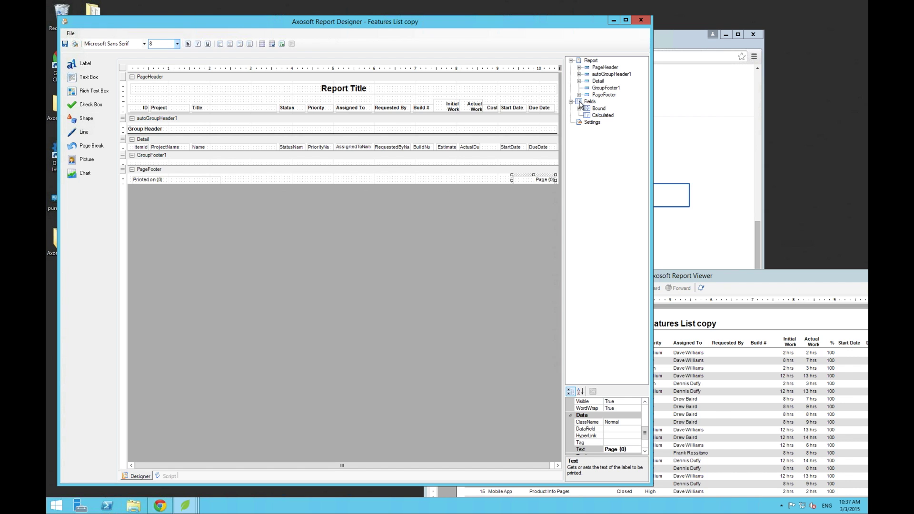
{"action": "double_click", "coordinate": [599, 109]}
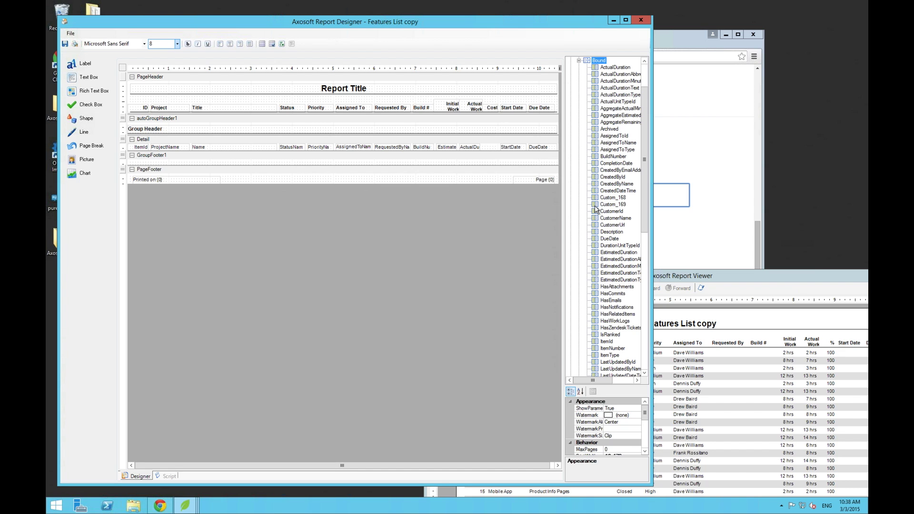
{"action": "left_click", "coordinate": [617, 205]}
{"action": "left_click_drag", "start_coordinate": [617, 205], "coordinate": [496, 150]}
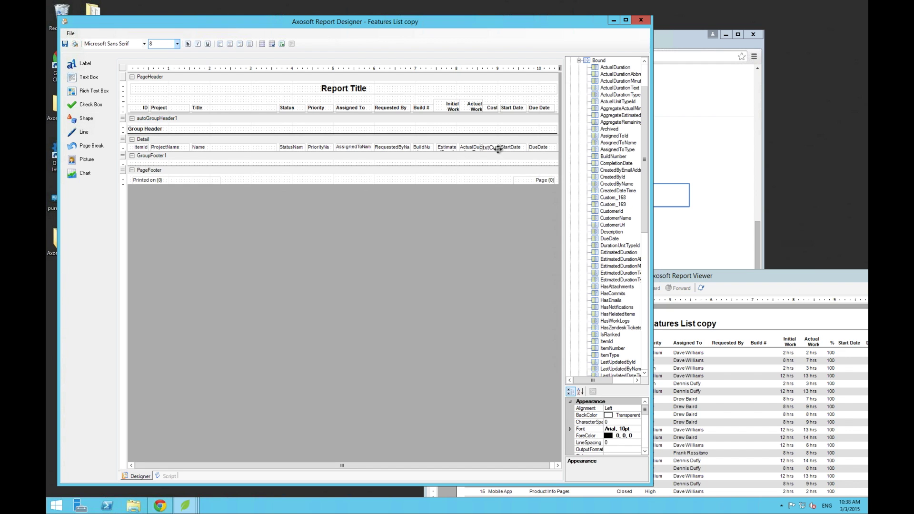
{"action": "left_click", "coordinate": [75, 44]}
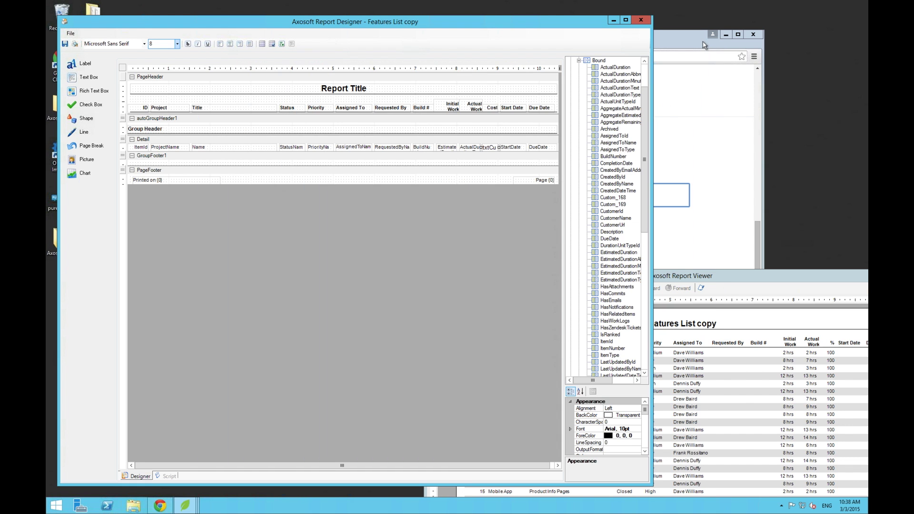
- Switch to the Axosoft web app and open the User Stories notification template for editing
{"action": "left_click", "coordinate": [702, 41]}
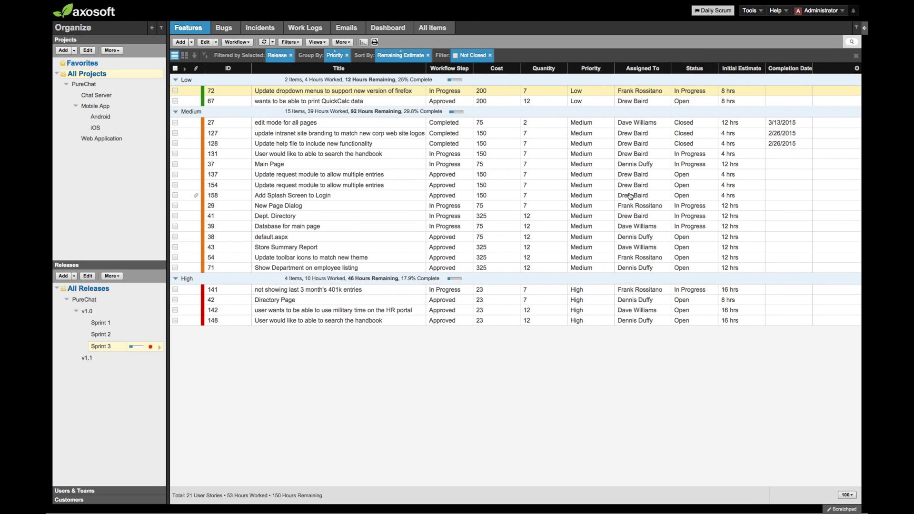
{"action": "left_click", "coordinate": [752, 10]}
{"action": "mouse_move", "coordinate": [752, 68]}
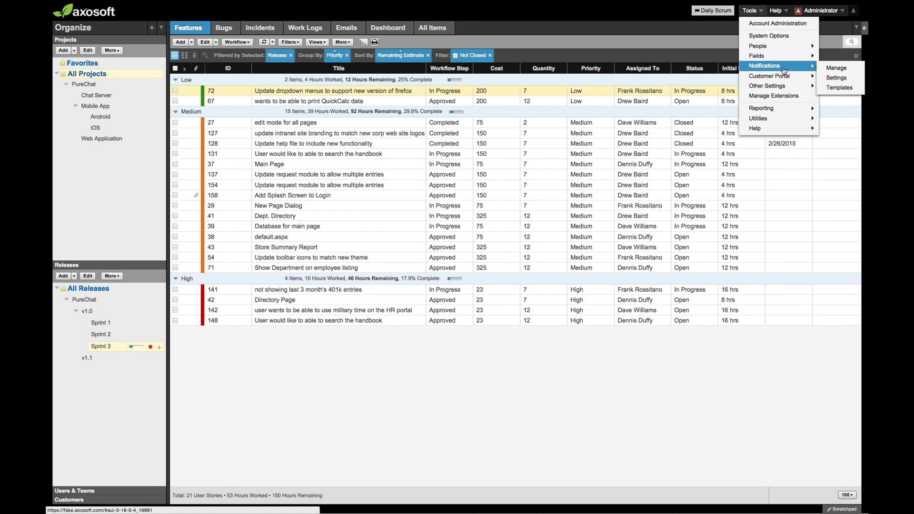
{"action": "left_click", "coordinate": [838, 93]}
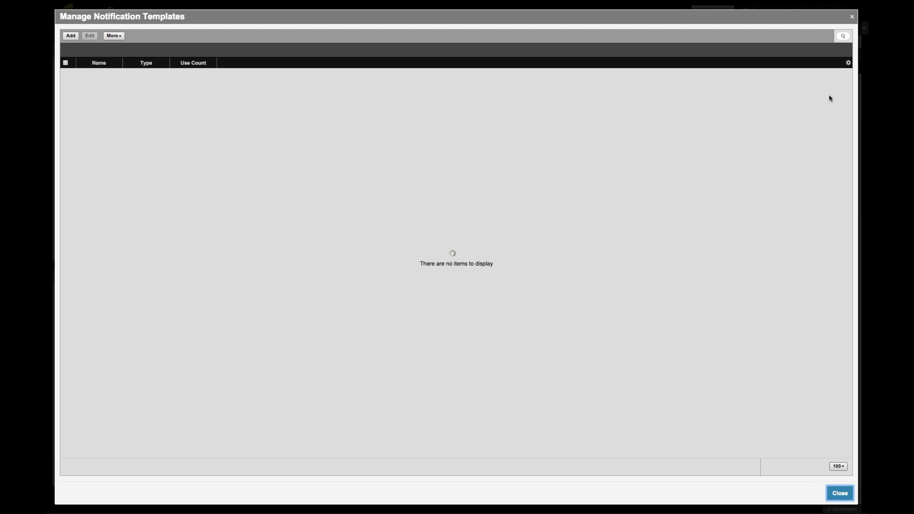
{"action": "left_click", "coordinate": [145, 88]}
{"action": "double_click", "coordinate": [145, 88]}
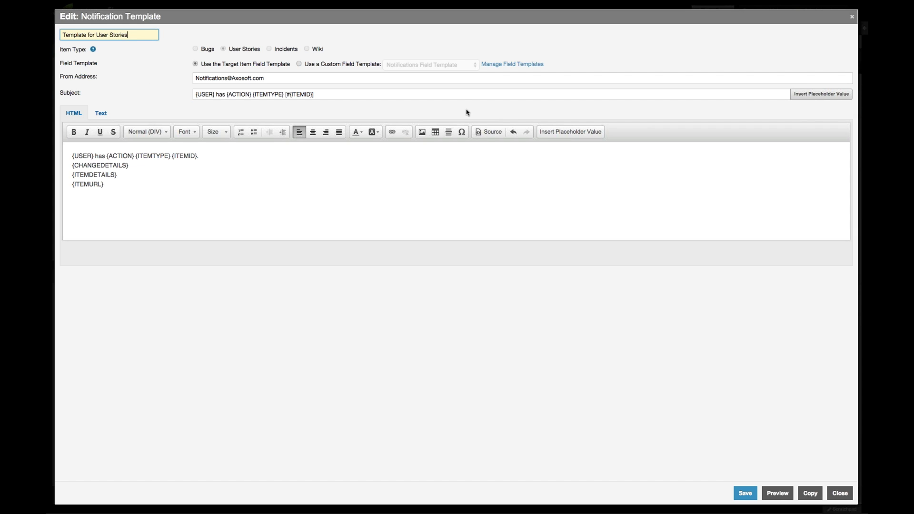
- Add two blank lines above the notification template's HTML text and choose a field placeholder to insert there
{"action": "left_click", "coordinate": [71, 153]}
{"action": "key", "text": "Return"}
{"action": "key", "text": "Return"}
{"action": "left_click", "coordinate": [71, 151]}
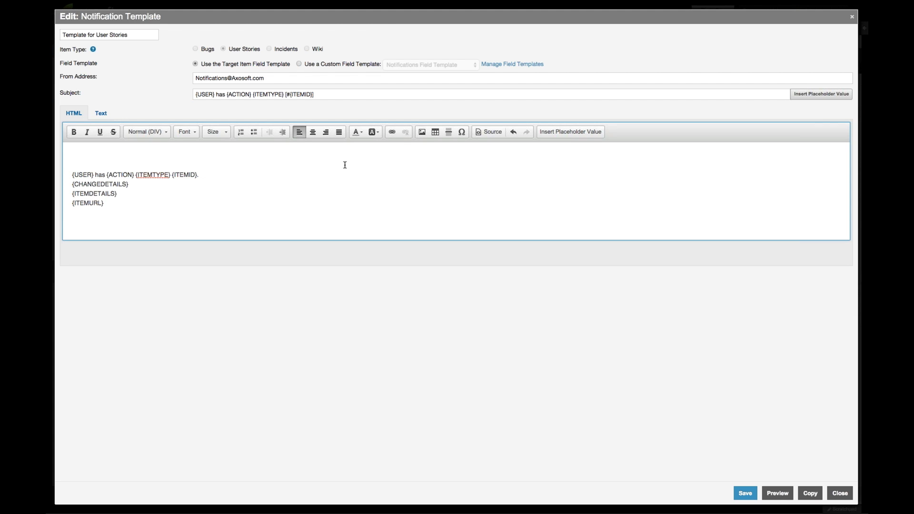
{"action": "left_click", "coordinate": [583, 132]}
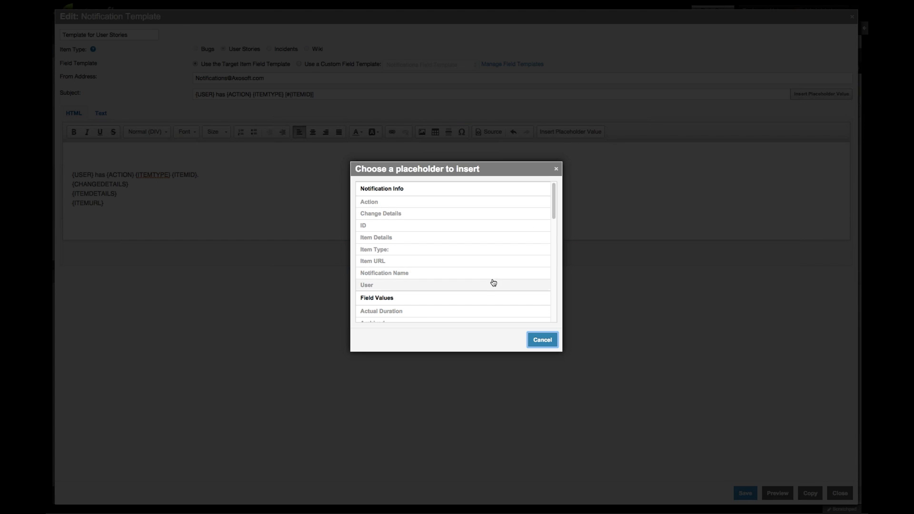
{"action": "scroll", "coordinate": [492, 282], "scroll_direction": "down", "scroll_amount": 5}
{"action": "scroll", "coordinate": [488, 273], "scroll_direction": "down", "scroll_amount": 2}
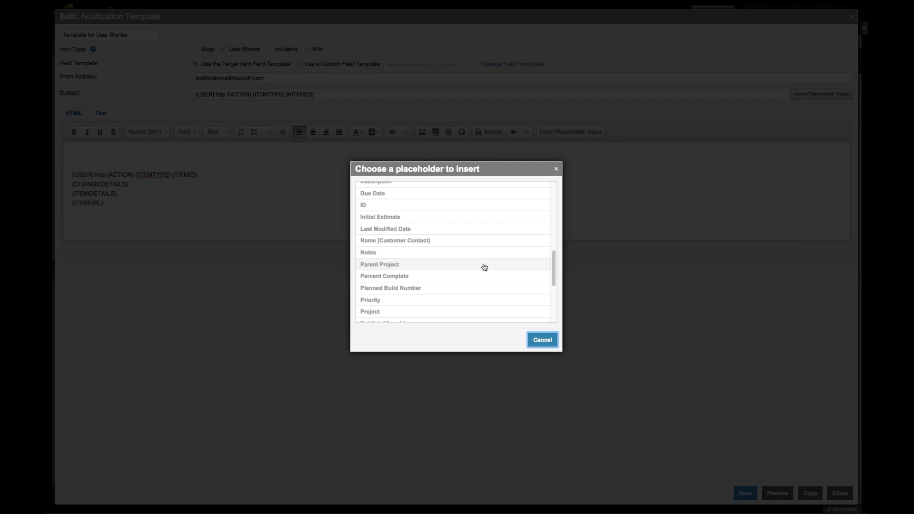
{"action": "scroll", "coordinate": [485, 267], "scroll_direction": "down", "scroll_amount": 4}
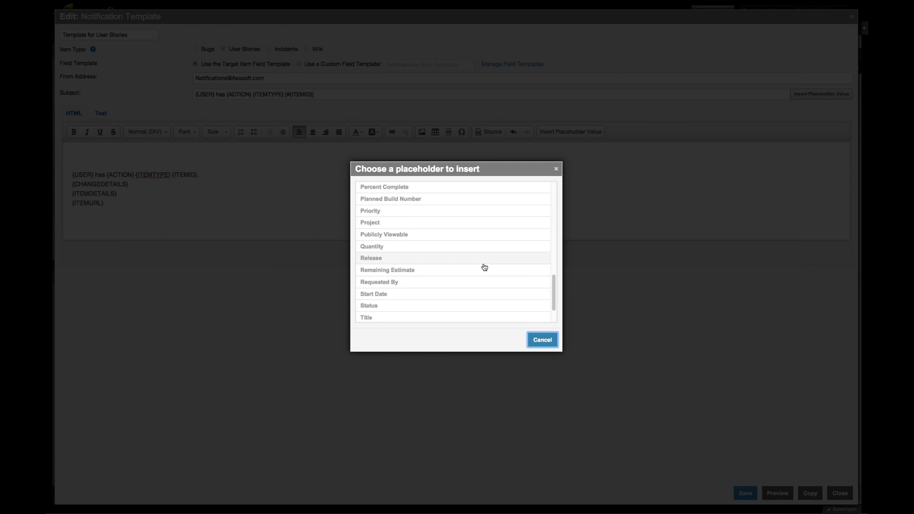
{"action": "scroll", "coordinate": [484, 267], "scroll_direction": "up", "scroll_amount": 6}
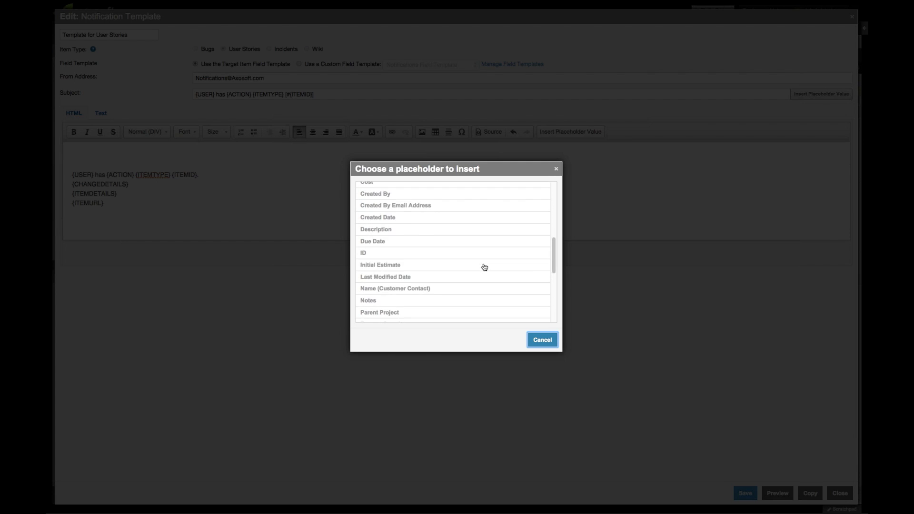
{"action": "left_click", "coordinate": [477, 213]}
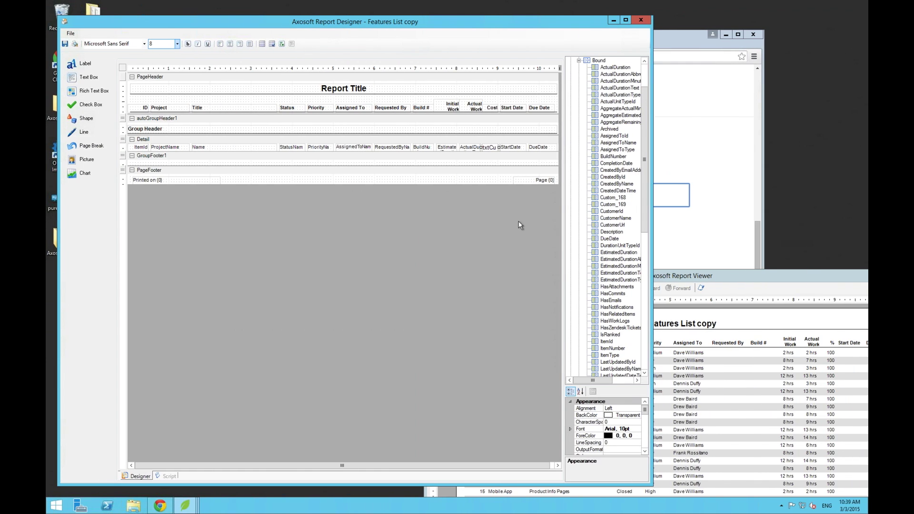
- Adjust the Custom_169 field's placement under the Cost heading in the Detail section and preview the report
{"action": "left_click", "coordinate": [614, 205]}
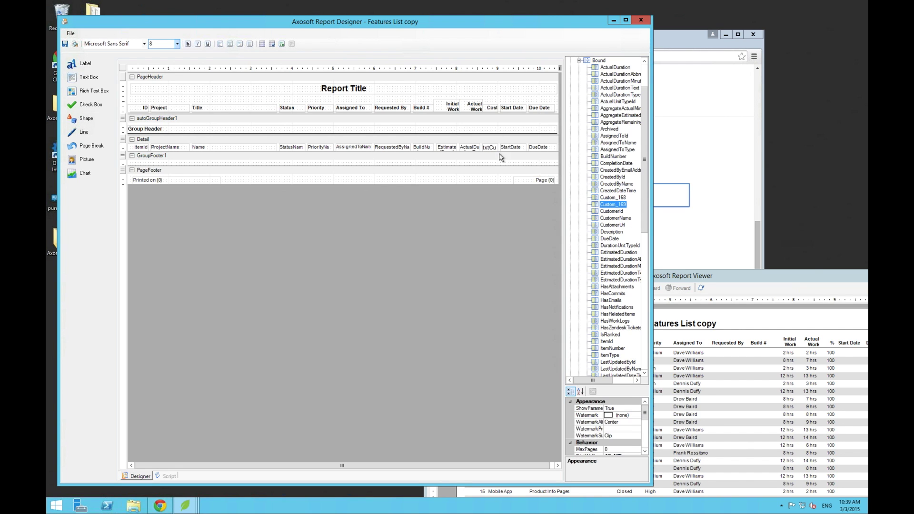
{"action": "left_click_drag", "start_coordinate": [489, 148], "coordinate": [490, 148]}
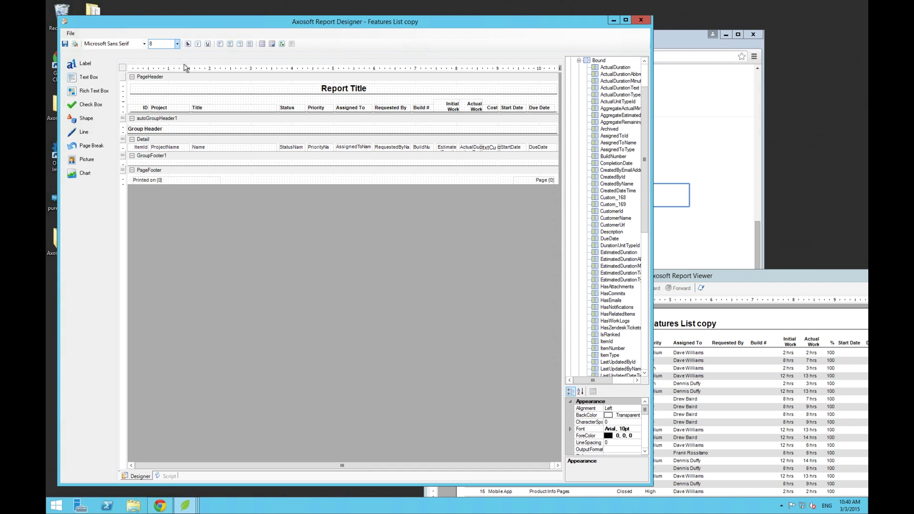
{"action": "left_click", "coordinate": [75, 44]}
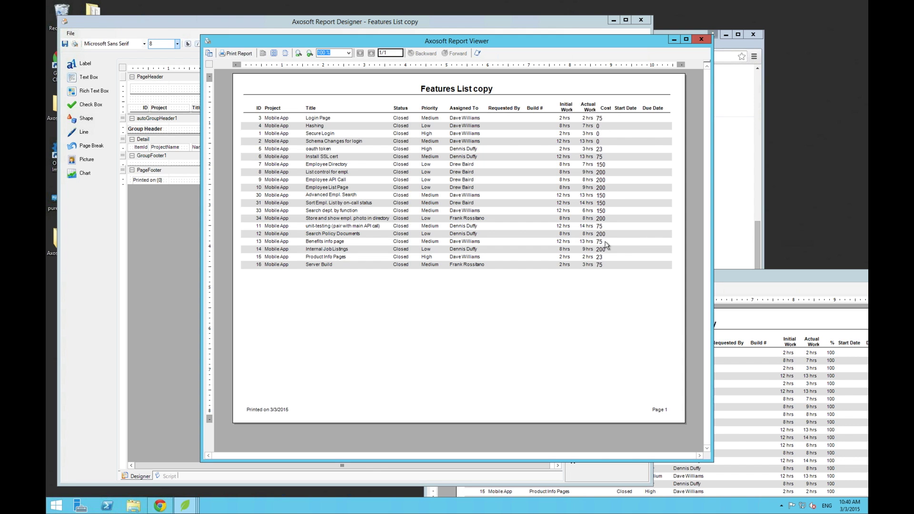
{"action": "left_click", "coordinate": [701, 39]}
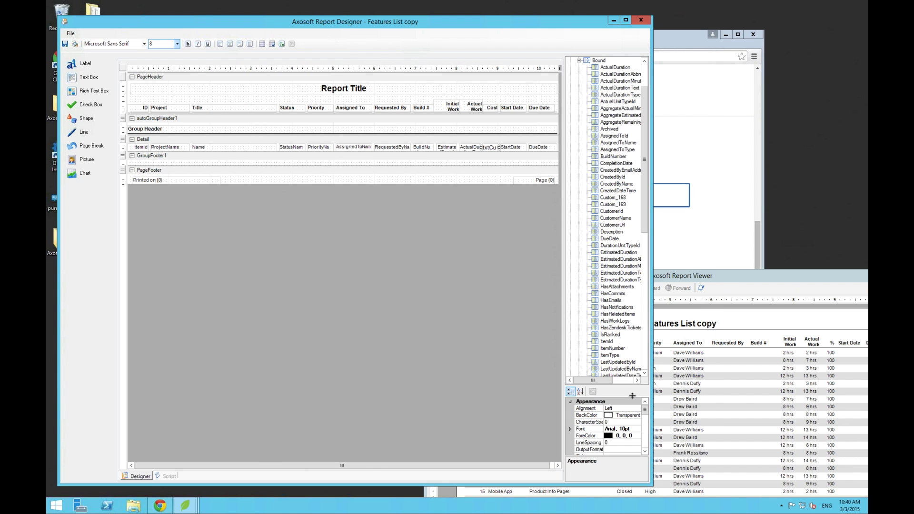
- Set the font size of the Custom_169 field in the Detail section to 8.25pt and preview the report
{"action": "left_click", "coordinate": [622, 429]}
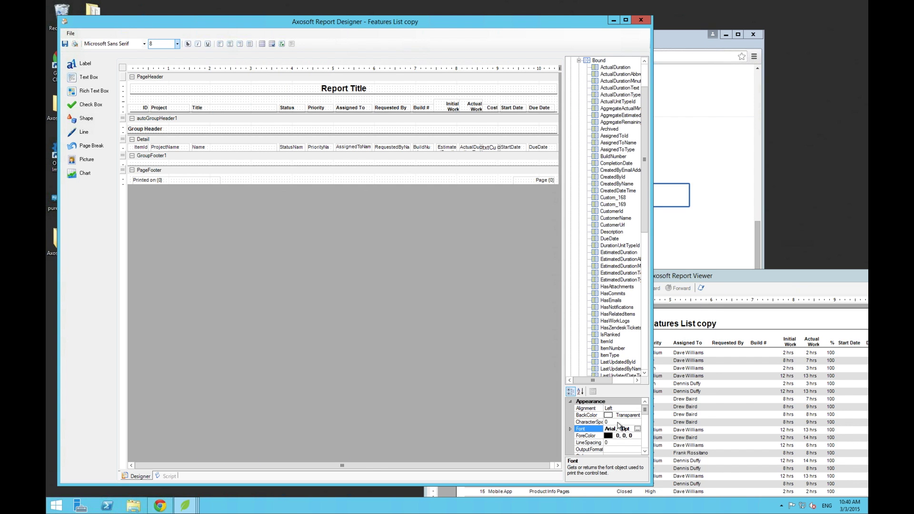
{"action": "double_click", "coordinate": [619, 425]}
{"action": "type", "text": "8.25pt"}
{"action": "key", "text": "Return"}
{"action": "left_click", "coordinate": [463, 146]}
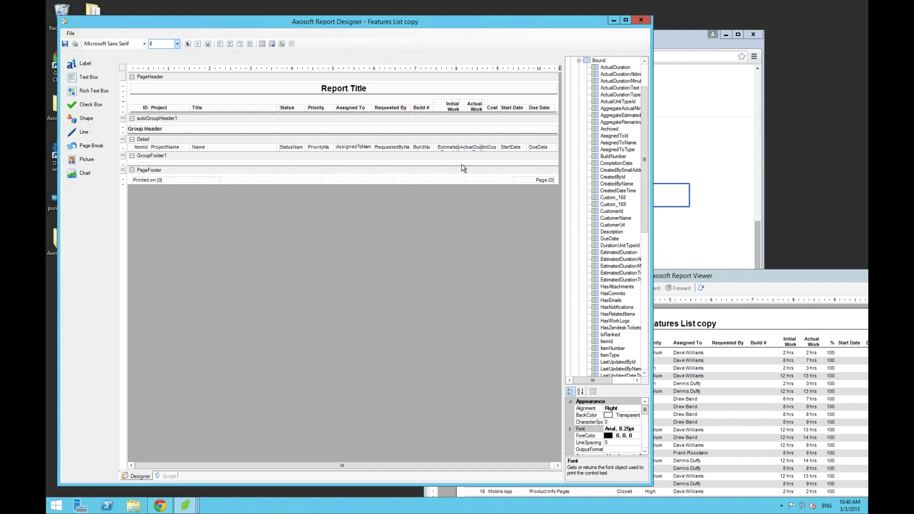
{"action": "left_click", "coordinate": [75, 45]}
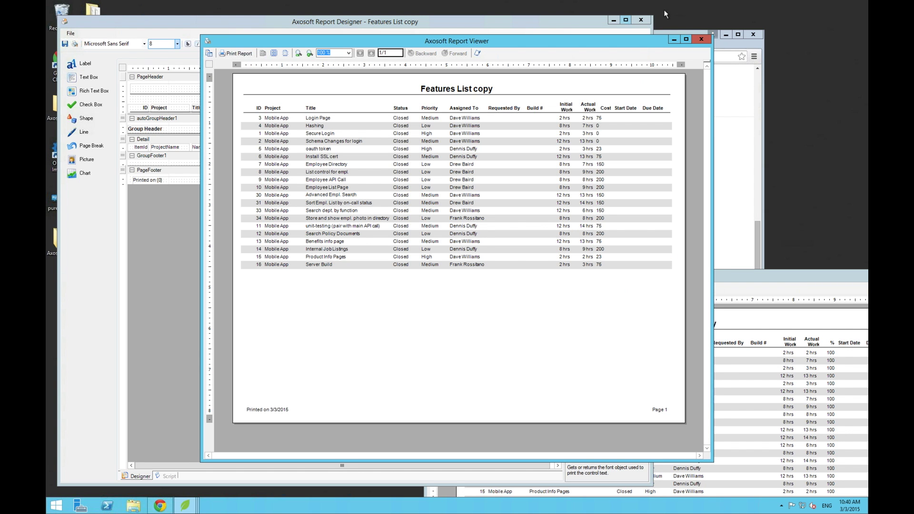
{"action": "left_click", "coordinate": [700, 41]}
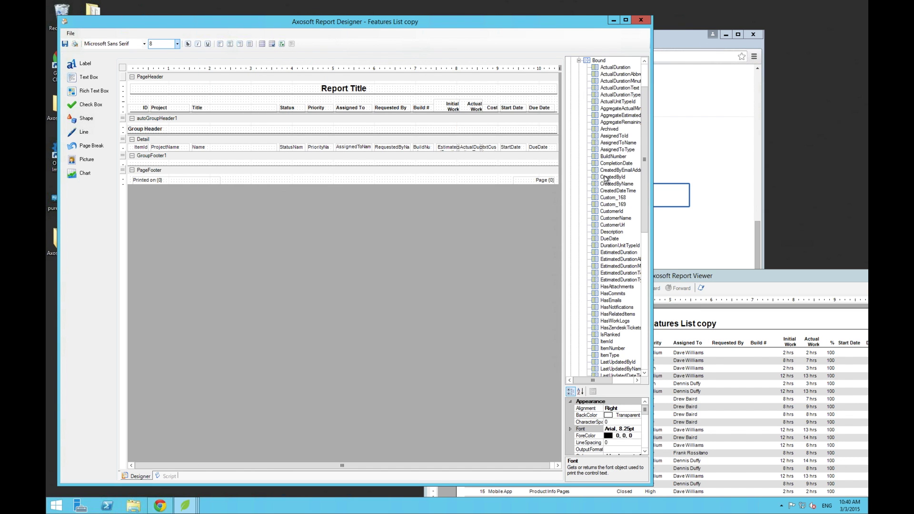
- Delete the StartDate and DueDate fields from the Detail section and try to preview the report
{"action": "left_click", "coordinate": [517, 148]}
{"action": "key", "text": "Delete"}
{"action": "left_click", "coordinate": [537, 148]}
{"action": "key", "text": "Delete"}
{"action": "left_click", "coordinate": [75, 44]}
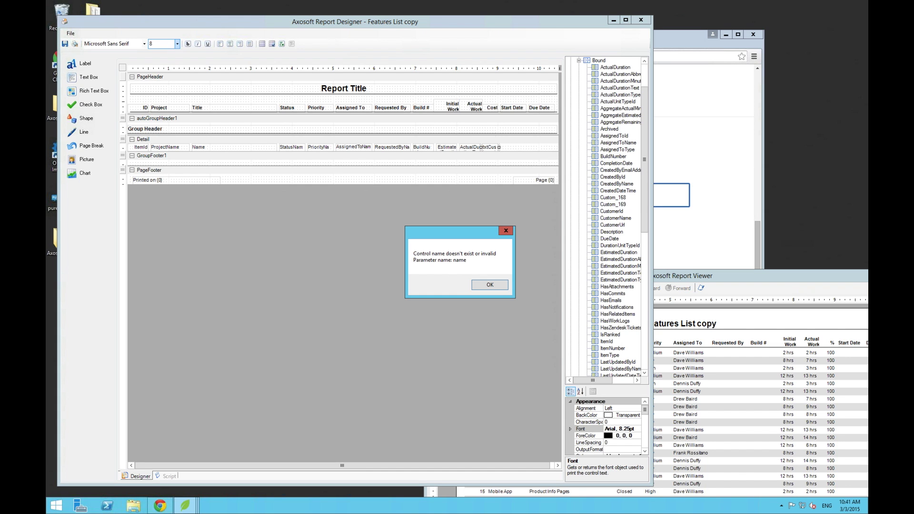
{"action": "left_click", "coordinate": [493, 286]}
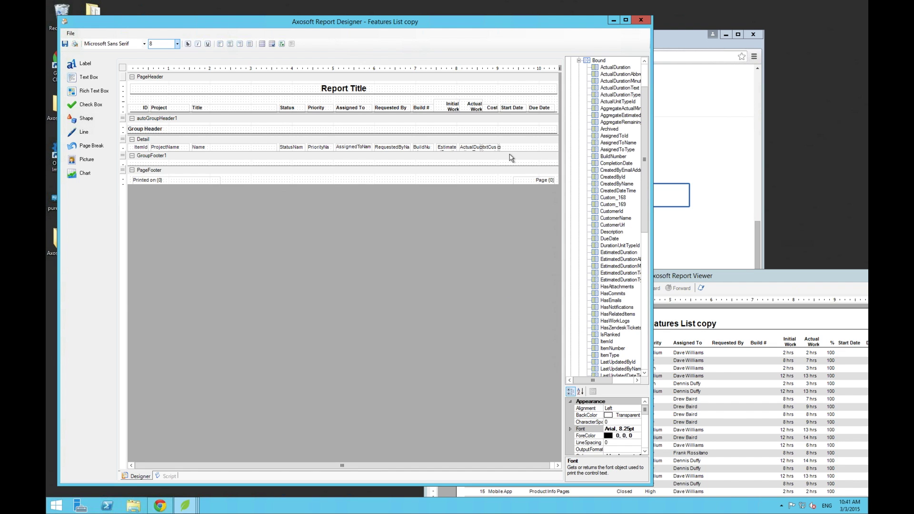
- In the report script, comment out the StartDate and DueDate handling code on lines 10 to 19 of Detail_Format
{"action": "left_click", "coordinate": [282, 44]}
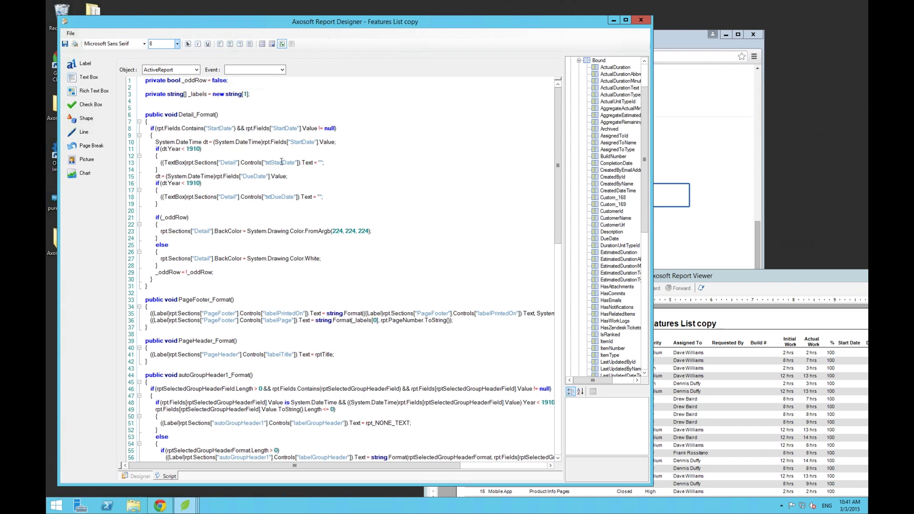
{"action": "left_click", "coordinate": [282, 45]}
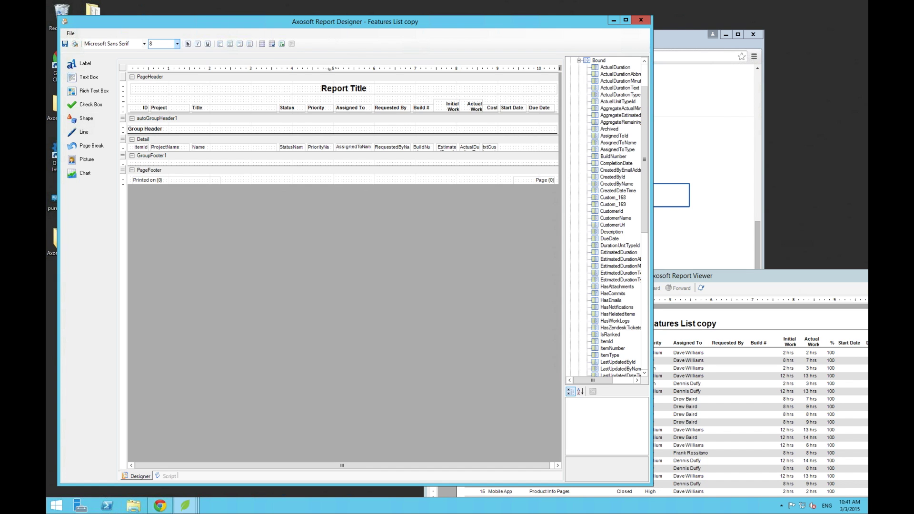
{"action": "left_click", "coordinate": [283, 45]}
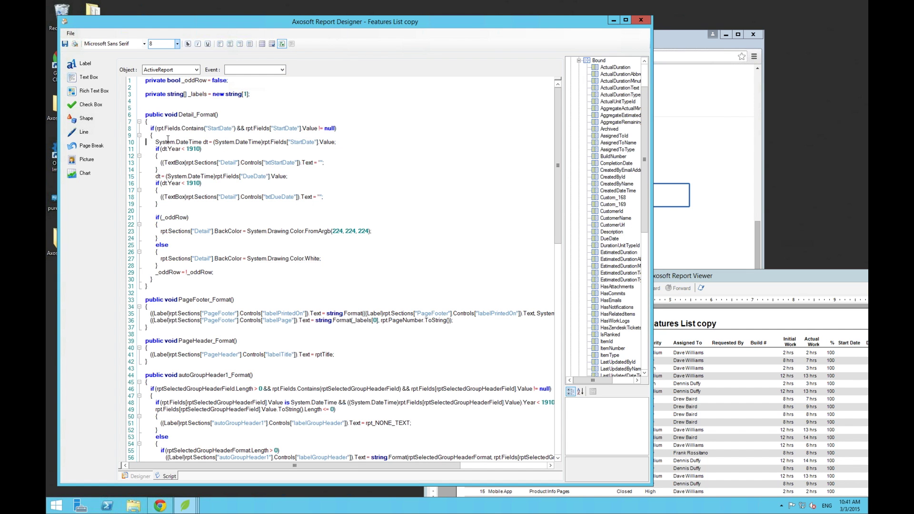
{"action": "type", "text": "/*"}
{"action": "key", "text": "Down"}
{"action": "key", "text": "Down"}
{"action": "key", "text": "Down"}
{"action": "key", "text": "Down"}
{"action": "key", "text": "Down"}
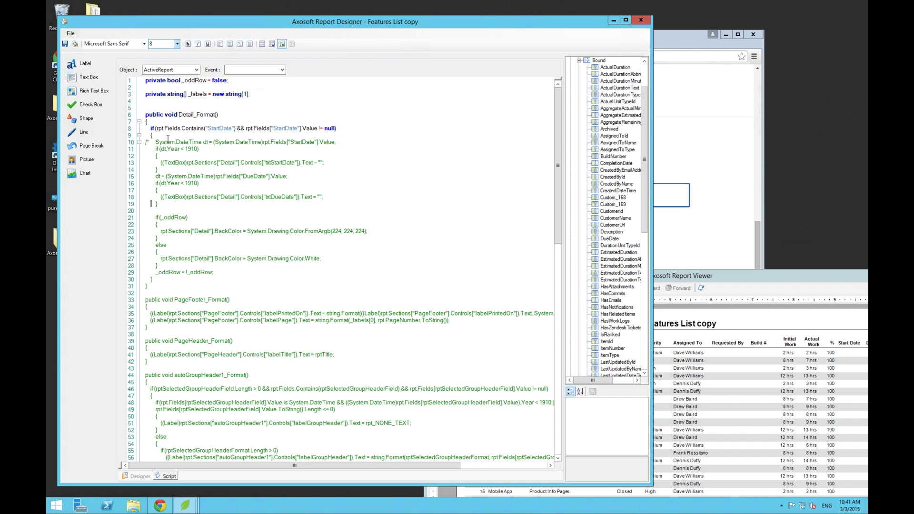
{"action": "type", "text": "/"}
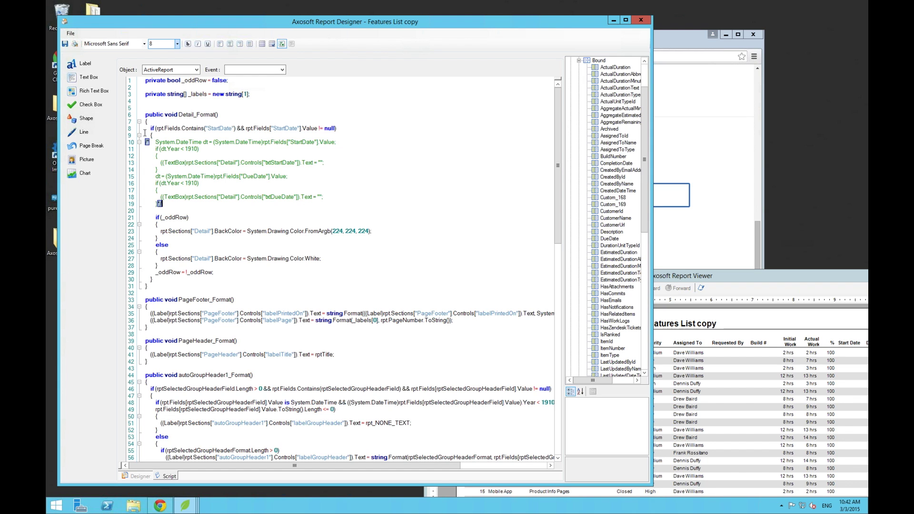
- Return from the script to the report layout and preview the report without the date fields
{"action": "left_click", "coordinate": [282, 44]}
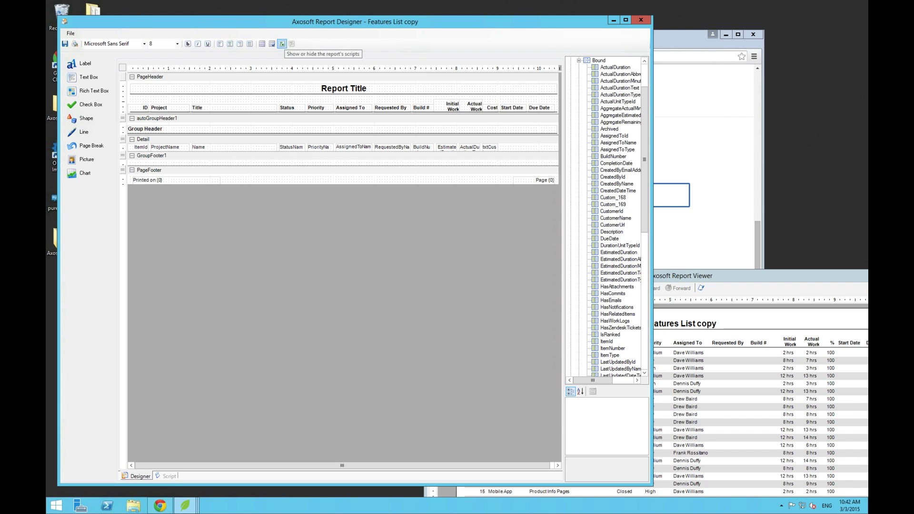
{"action": "left_click", "coordinate": [75, 44]}
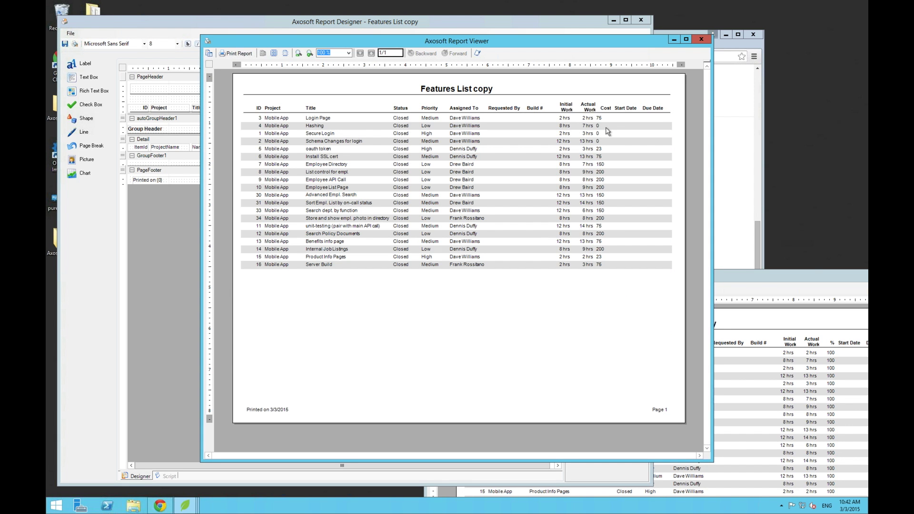
{"action": "left_click", "coordinate": [701, 39]}
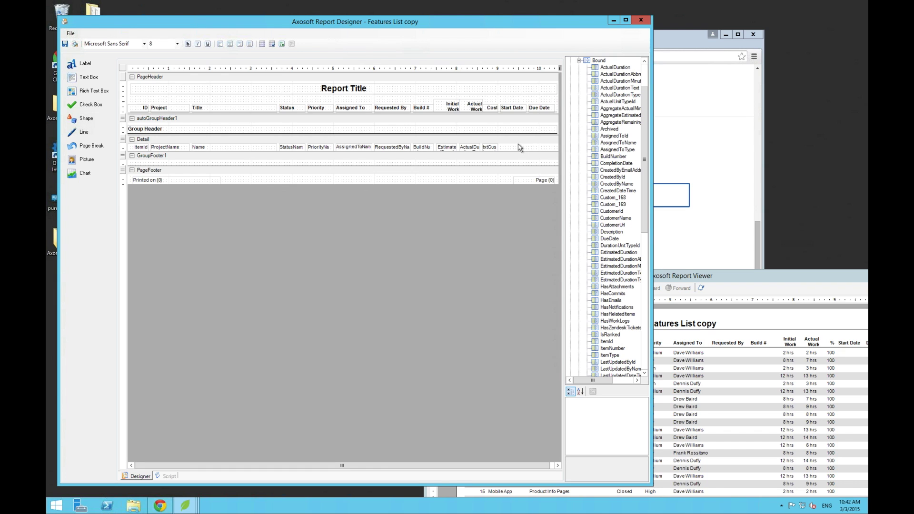
- Change the page header labels Start Date and Due Date to "Qty." and "Total"
{"action": "left_click", "coordinate": [513, 107]}
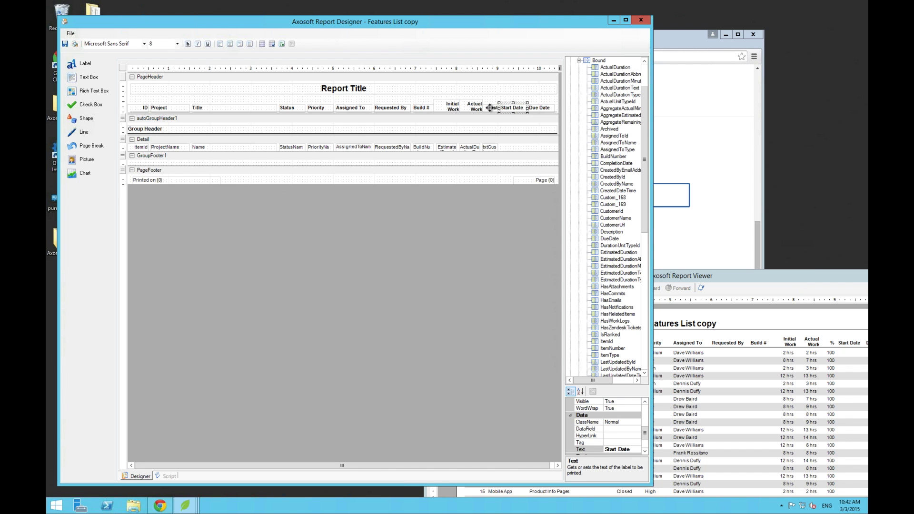
{"action": "left_click", "coordinate": [632, 449]}
{"action": "key", "text": "shift+Home"}
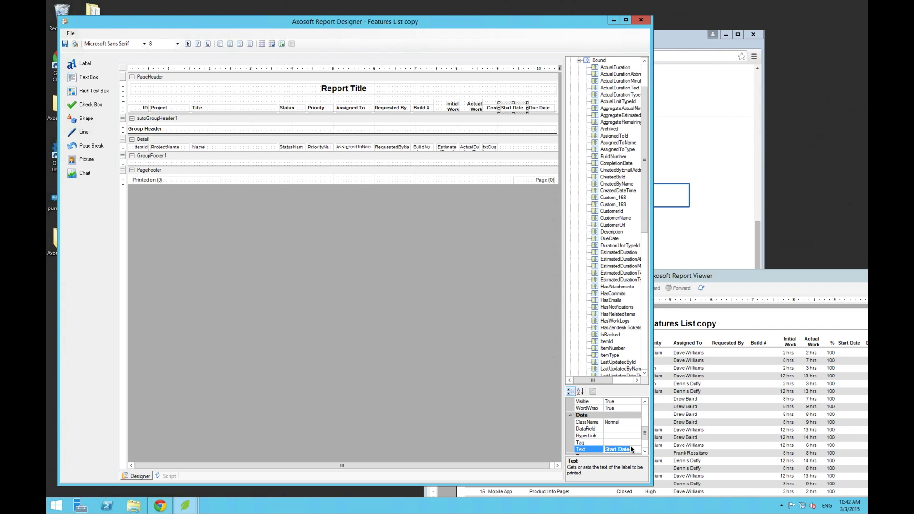
{"action": "type", "text": "Qty."}
{"action": "key", "text": "Return"}
{"action": "left_click", "coordinate": [543, 108]}
{"action": "left_click", "coordinate": [624, 450]}
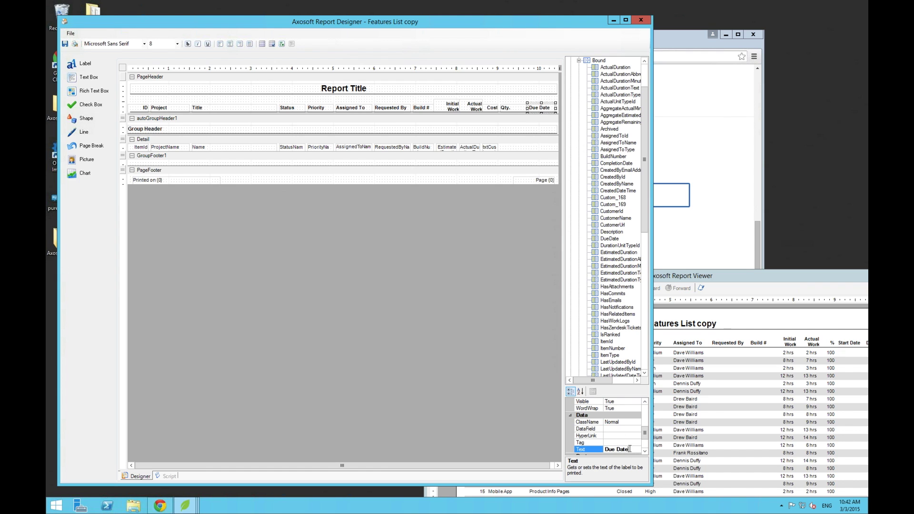
{"action": "type", "text": "Total"}
{"action": "key", "text": "Return"}
- Place the bound field Custom_168 in the Detail section under the Qty. heading and narrow it to fit the column
{"action": "left_click", "coordinate": [510, 148]}
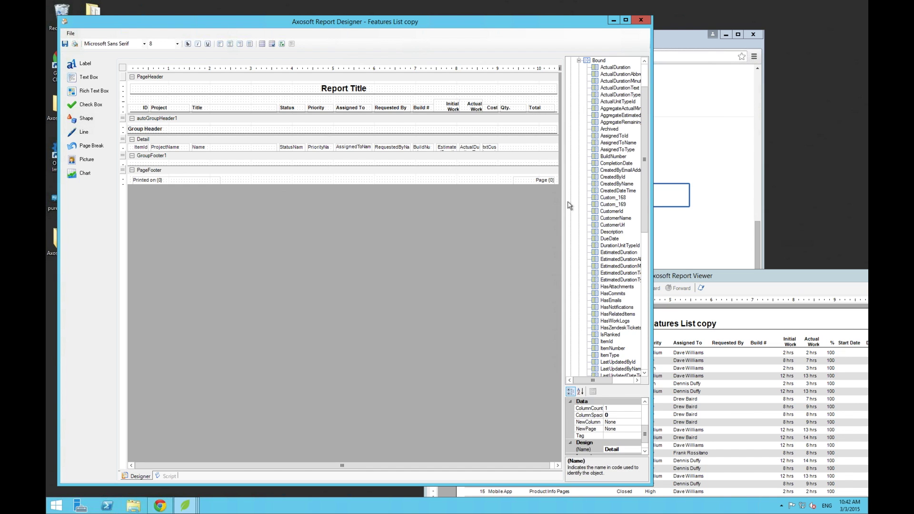
{"action": "left_click", "coordinate": [617, 198]}
{"action": "left_click_drag", "start_coordinate": [617, 201], "coordinate": [500, 148]}
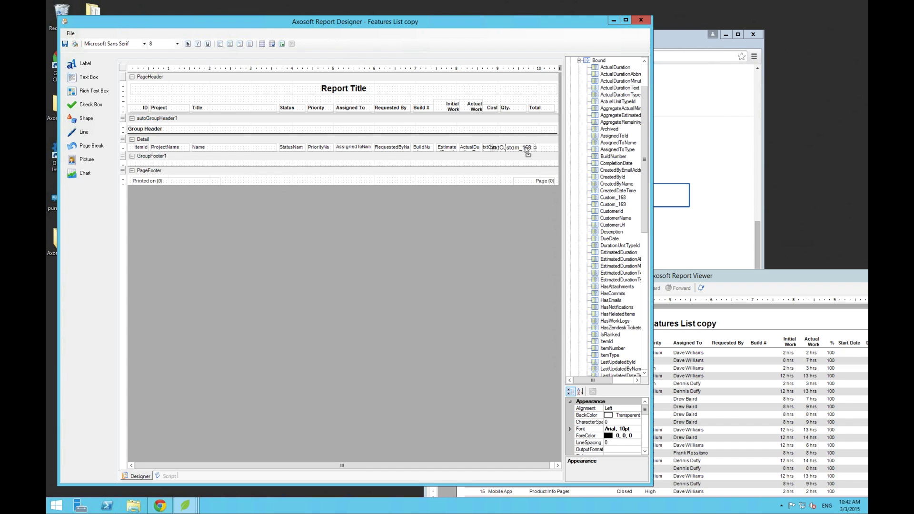
{"action": "mouse_move", "coordinate": [524, 147]}
{"action": "left_mouse_down"}
{"action": "mouse_move", "coordinate": [543, 148]}
{"action": "mouse_move", "coordinate": [521, 147]}
{"action": "left_mouse_up"}
- Set the font size of the Custom_168 field to 8.25pt and preview the report
{"action": "left_click", "coordinate": [631, 429]}
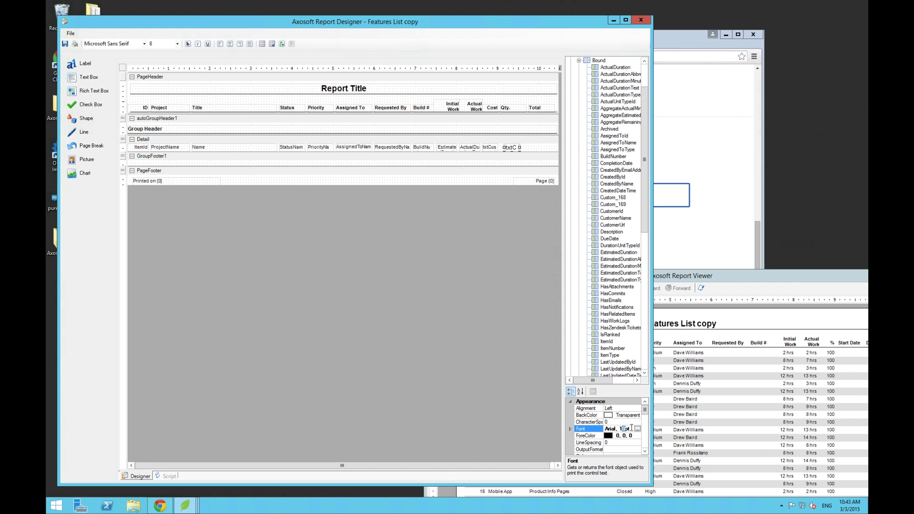
{"action": "key", "text": "BackSpace"}
{"action": "key", "text": "BackSpace"}
{"action": "type", "text": "8.25"}
{"action": "left_click", "coordinate": [477, 278]}
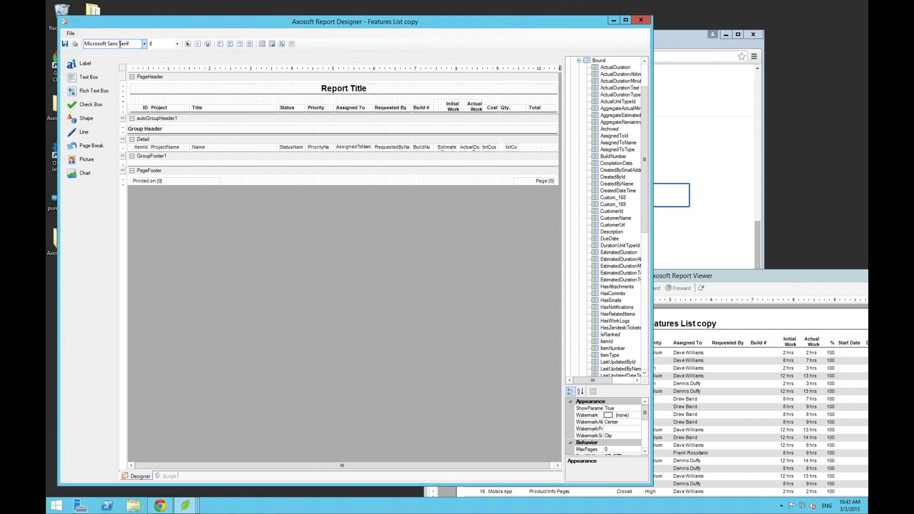
{"action": "left_click", "coordinate": [75, 44]}
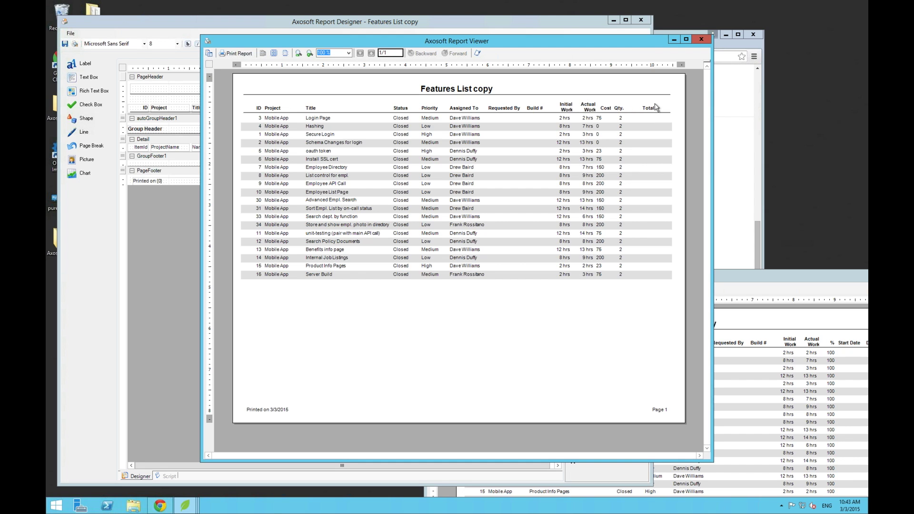
{"action": "left_click", "coordinate": [695, 40]}
{"action": "left_click", "coordinate": [695, 41]}
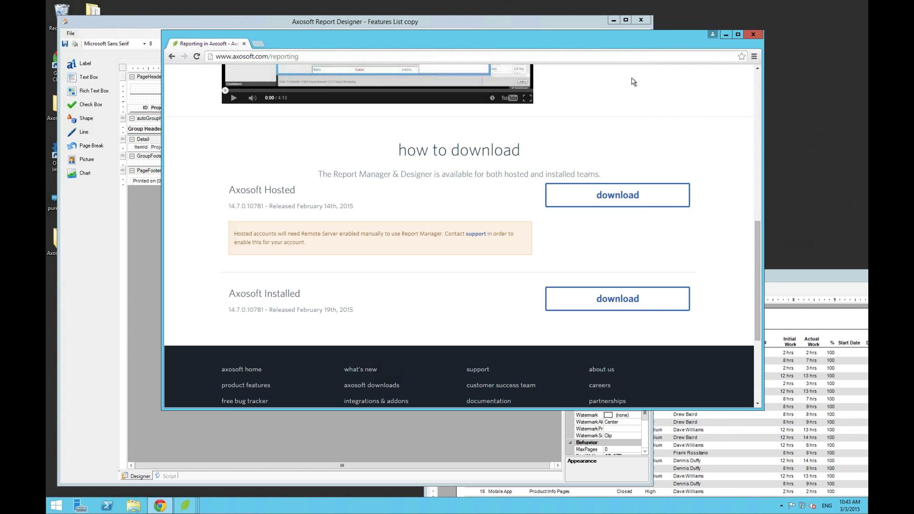
- Look through the Axosoft reporting web page in the browser and open its Viewing Reports documentation article
{"action": "scroll", "coordinate": [491, 157], "scroll_direction": "up", "scroll_amount": 7}
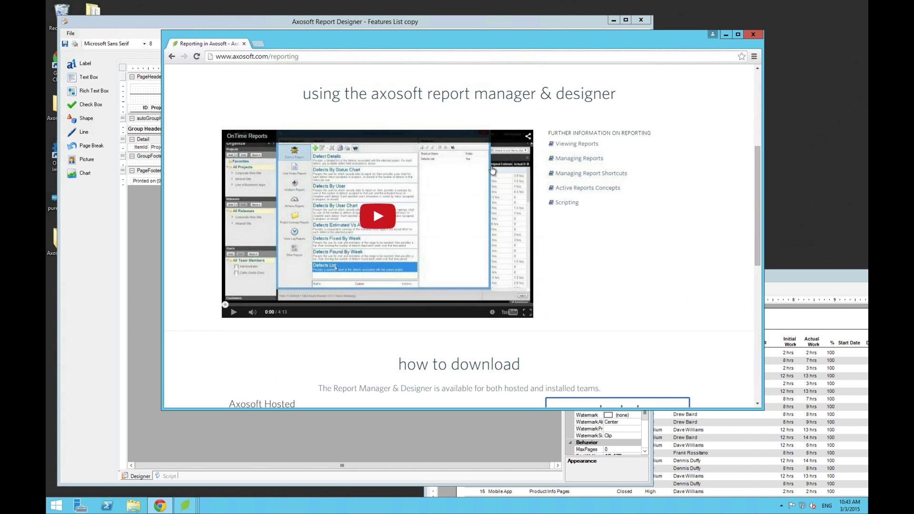
{"action": "scroll", "coordinate": [492, 172], "scroll_direction": "up", "scroll_amount": 1}
{"action": "scroll", "coordinate": [483, 212], "scroll_direction": "down", "scroll_amount": 3}
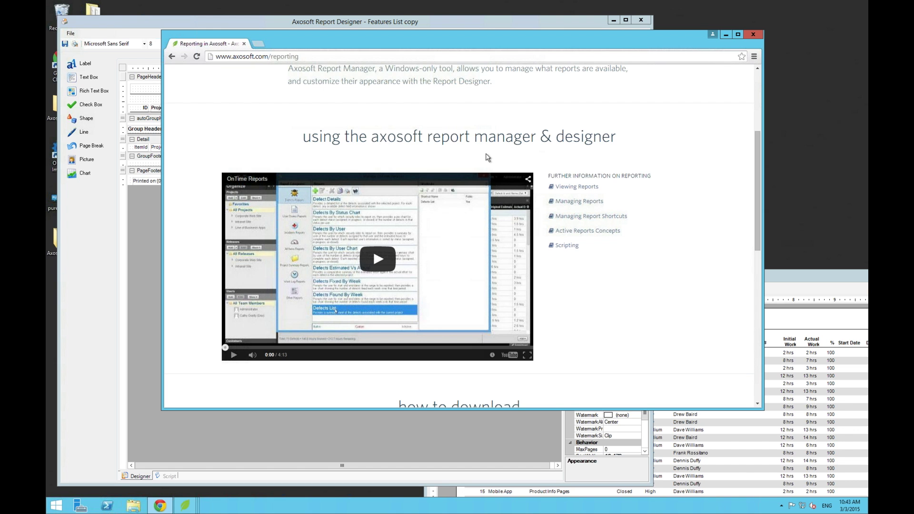
{"action": "scroll", "coordinate": [555, 176], "scroll_direction": "up", "scroll_amount": 3}
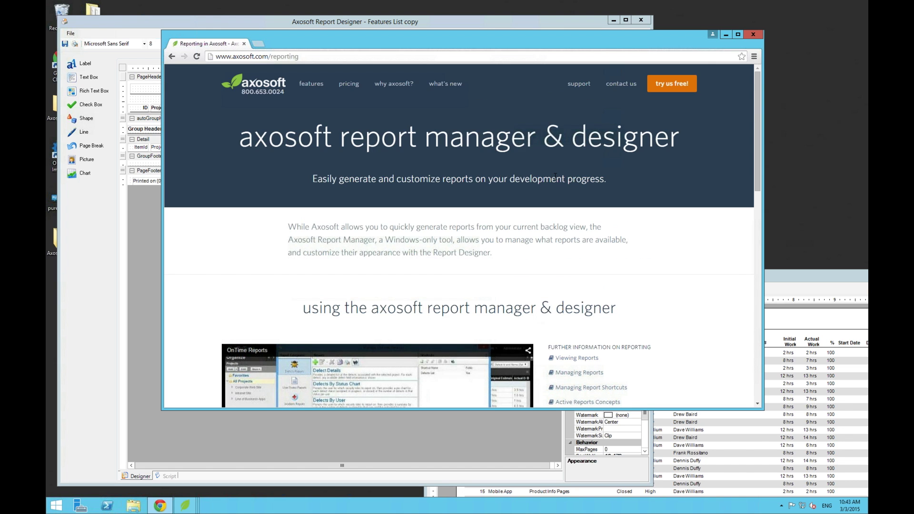
{"action": "scroll", "coordinate": [554, 176], "scroll_direction": "down", "scroll_amount": 3}
{"action": "left_click", "coordinate": [576, 230]}
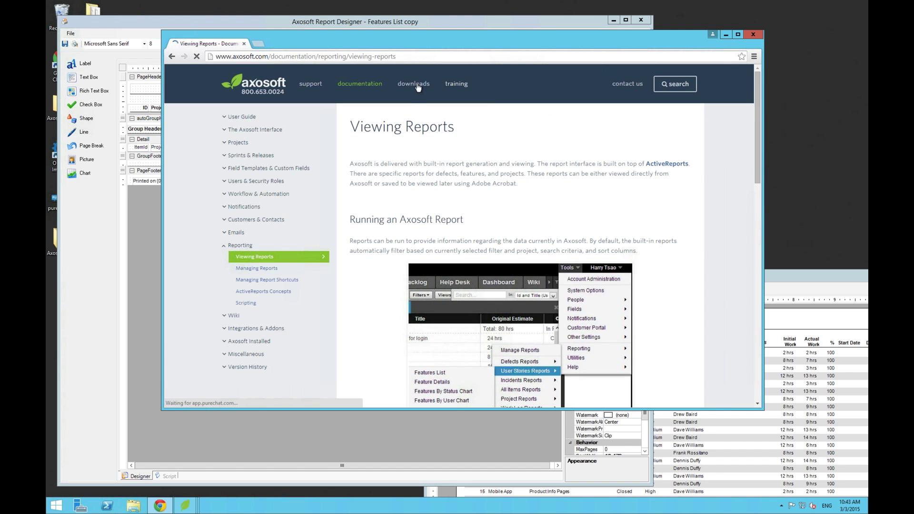
{"action": "left_click_drag", "start_coordinate": [270, 57], "coordinate": [369, 56]}
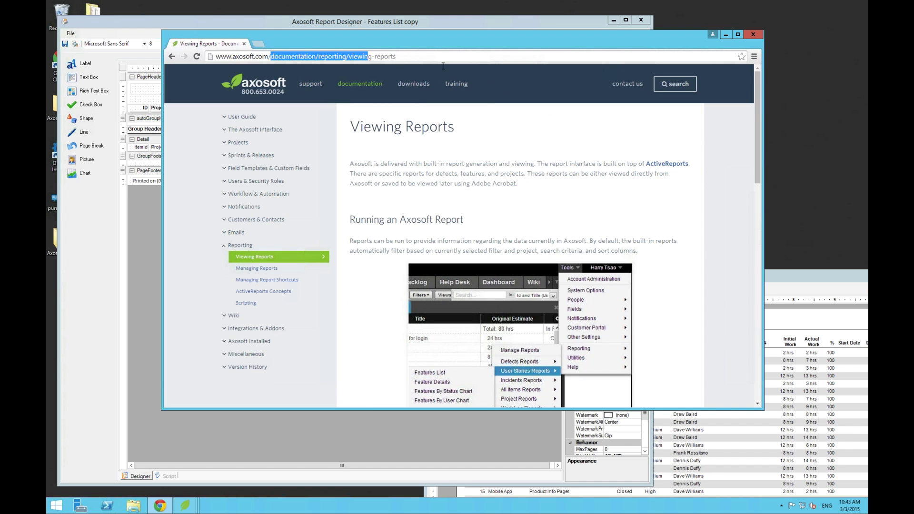
- Open the Axosoft support page and go from its quick links to the documentation home page
{"action": "left_click", "coordinate": [310, 84]}
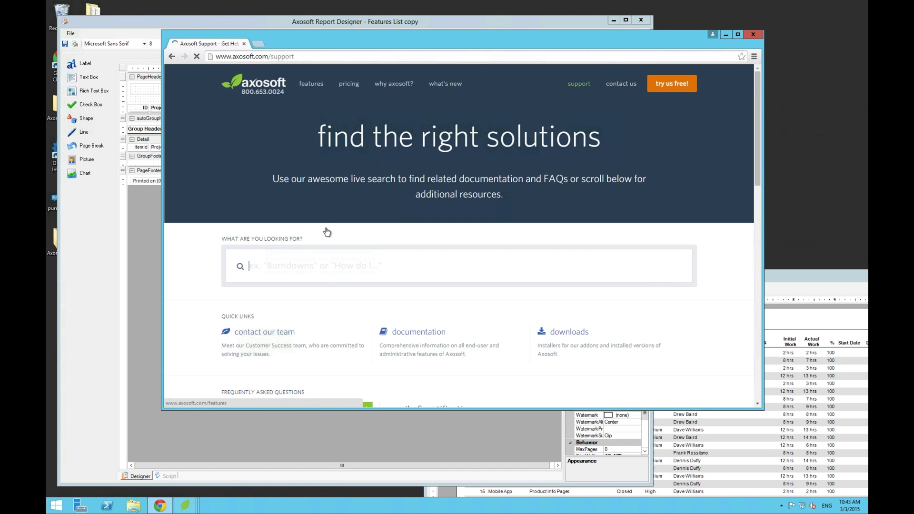
{"action": "scroll", "coordinate": [302, 326], "scroll_direction": "down", "scroll_amount": 3}
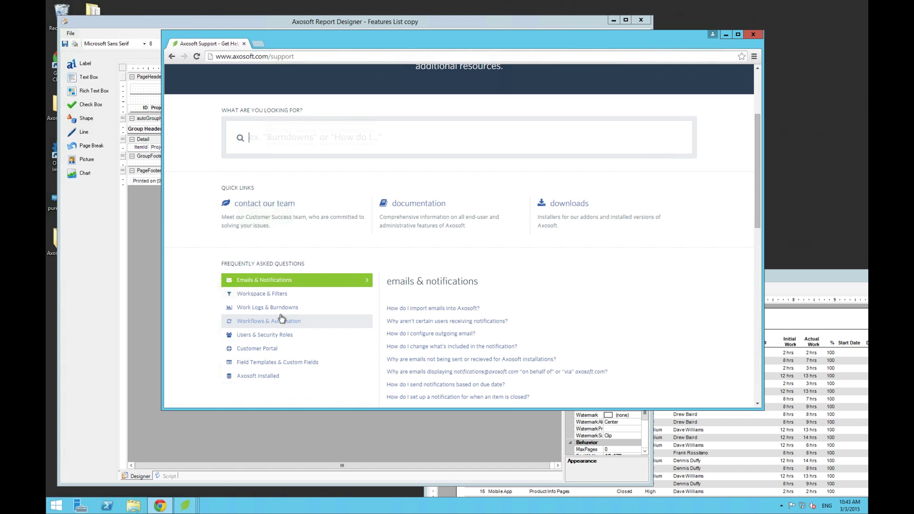
{"action": "left_click", "coordinate": [413, 205]}
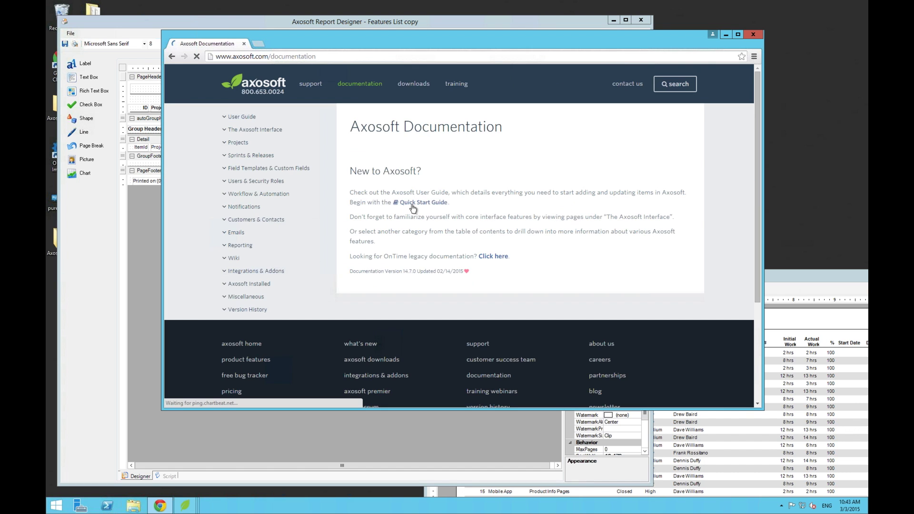
- Open the Scripting article under Reporting in the Axosoft documentation and find its Accessing Fields and Controls section
{"action": "left_click", "coordinate": [244, 247]}
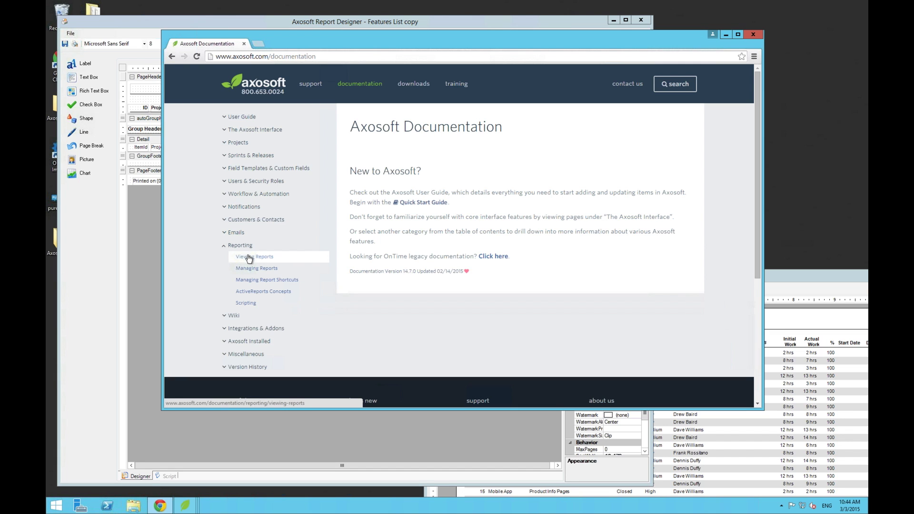
{"action": "left_click", "coordinate": [246, 304]}
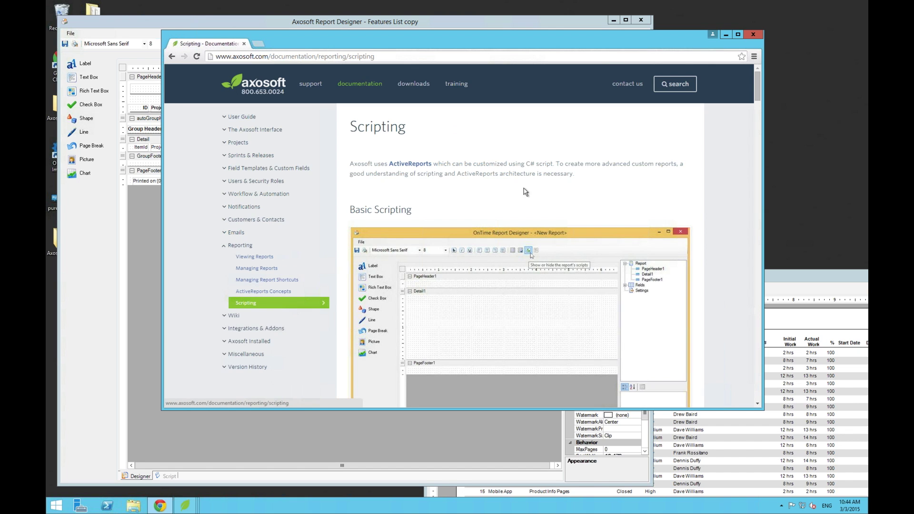
{"action": "scroll", "coordinate": [507, 183], "scroll_direction": "down", "scroll_amount": 4}
{"action": "scroll", "coordinate": [503, 184], "scroll_direction": "down", "scroll_amount": 20}
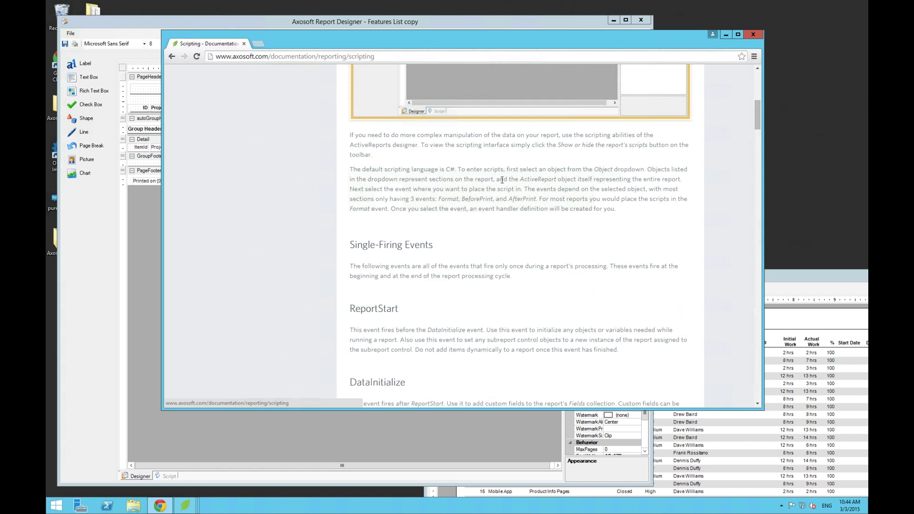
{"action": "scroll", "coordinate": [503, 183], "scroll_direction": "down", "scroll_amount": 6}
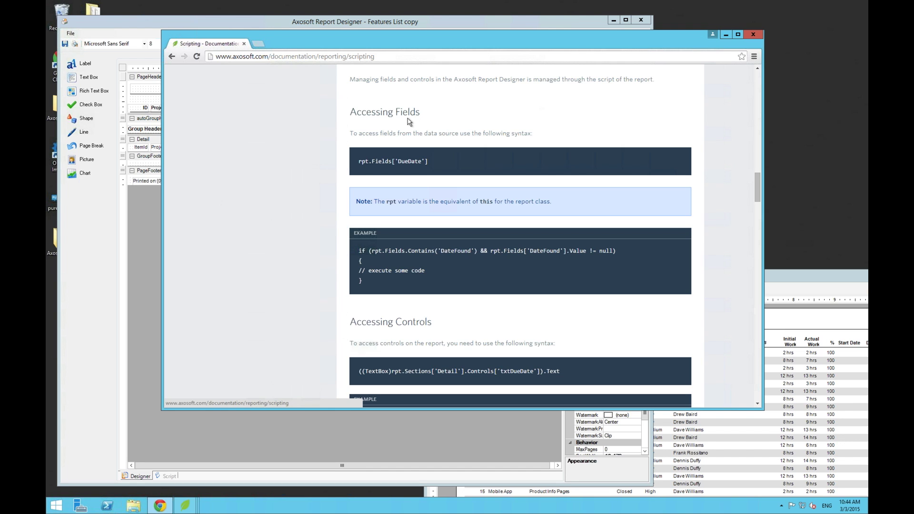
{"action": "scroll", "coordinate": [409, 122], "scroll_direction": "up", "scroll_amount": 1}
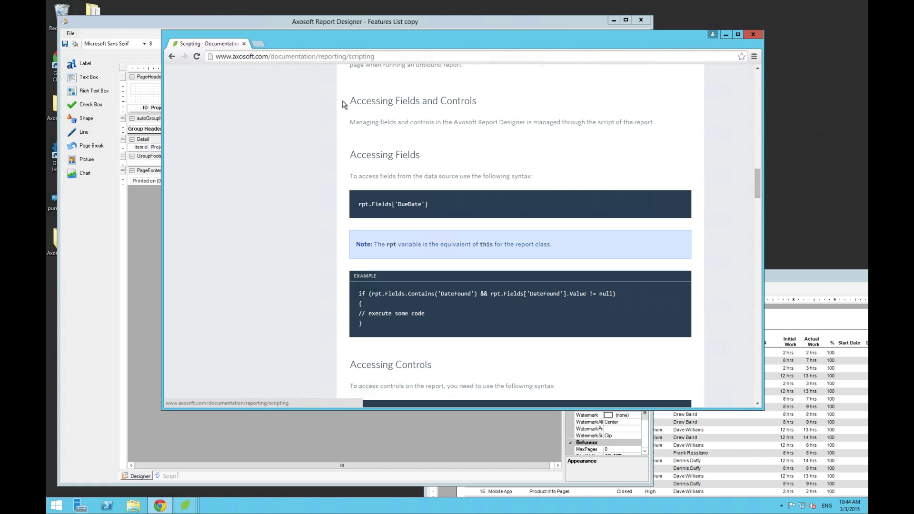
- Switch to Axosoft Report Designer, show the report's script, and declare private float total = 0; below the _labels declaration
{"action": "left_click", "coordinate": [345, 26]}
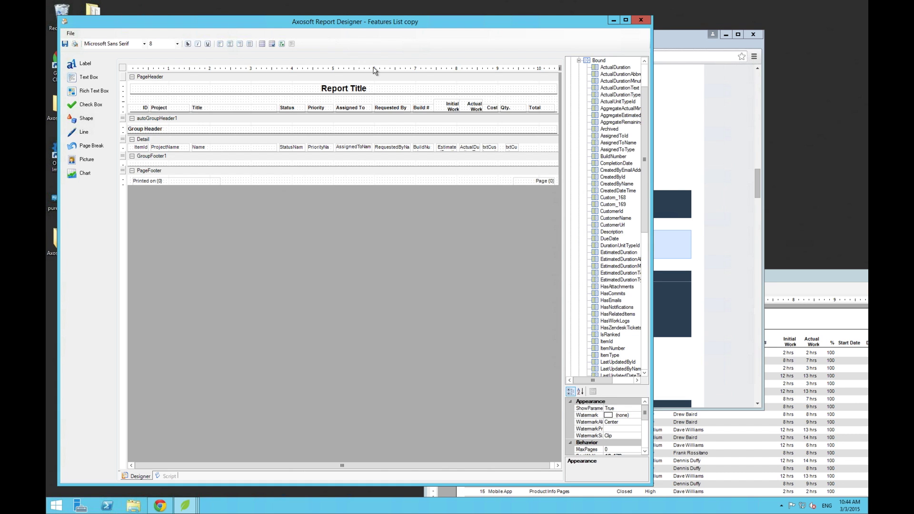
{"action": "left_click", "coordinate": [282, 44]}
{"action": "left_click", "coordinate": [265, 99]}
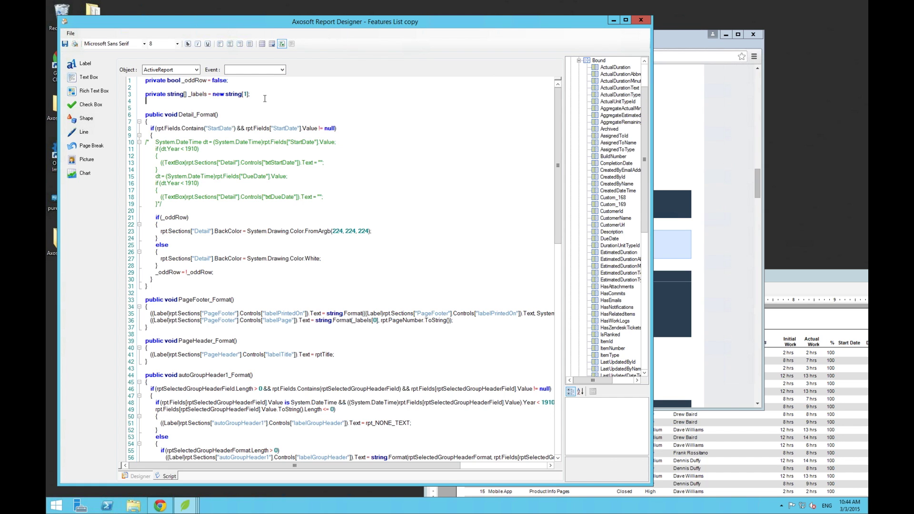
{"action": "key", "text": "Return"}
{"action": "type", "text": "private"}
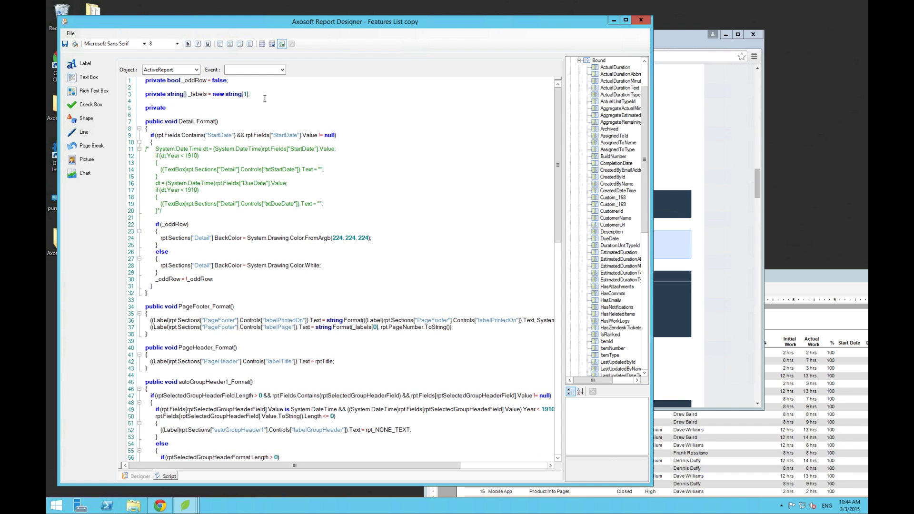
{"action": "type", "text": " float total = 0;"}
- Below the commented-out block in Detail_Format, start a total assignment with a copy of rpt.Fields["StartDate"].Value
{"action": "left_click", "coordinate": [166, 207]}
{"action": "key", "text": "Return"}
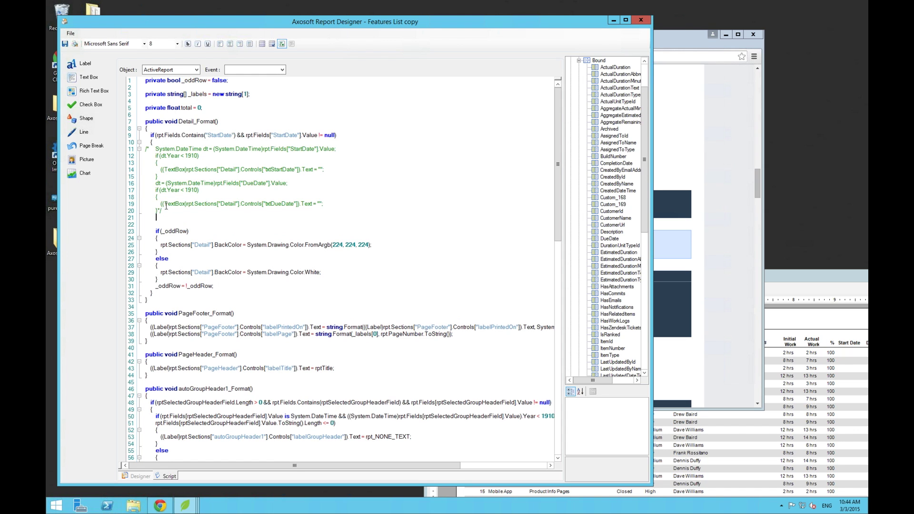
{"action": "key", "text": "Return"}
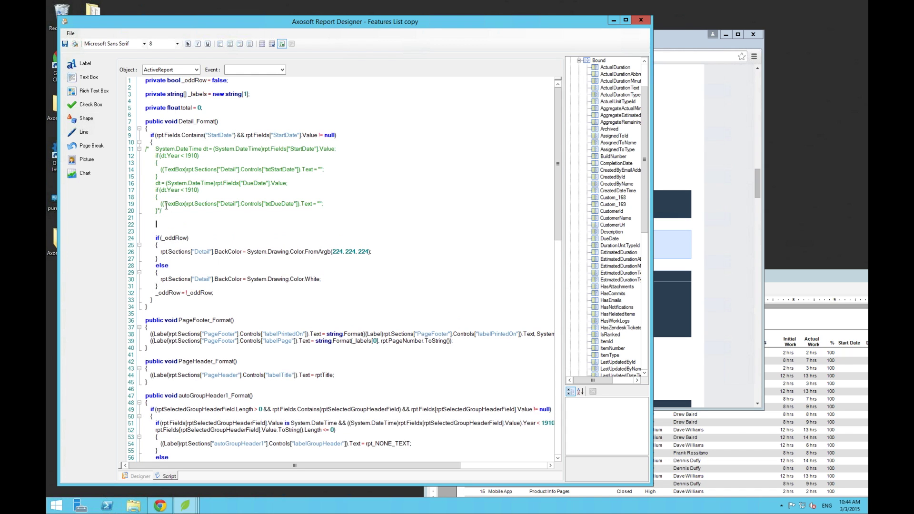
{"action": "type", "text": "total ="}
{"action": "left_click_drag", "start_coordinate": [247, 136], "coordinate": [288, 138]}
{"action": "left_click", "coordinate": [254, 139]}
{"action": "left_click", "coordinate": [719, 230]}
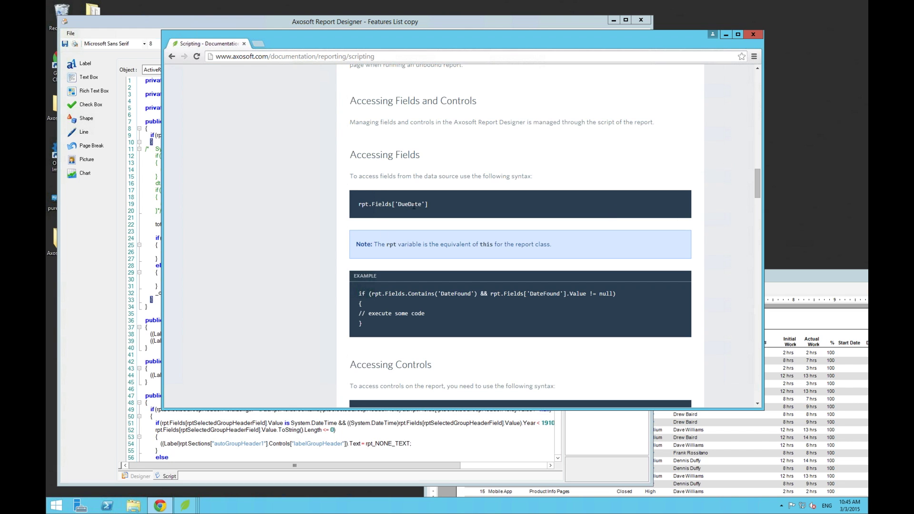
{"action": "left_click", "coordinate": [77, 225]}
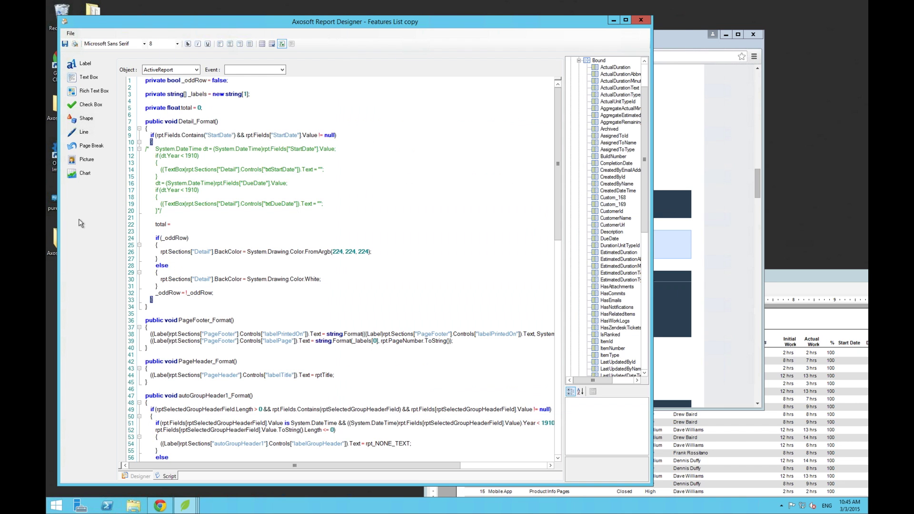
{"action": "left_click_drag", "start_coordinate": [245, 136], "coordinate": [318, 141]}
{"action": "key", "text": "ctrl+c"}
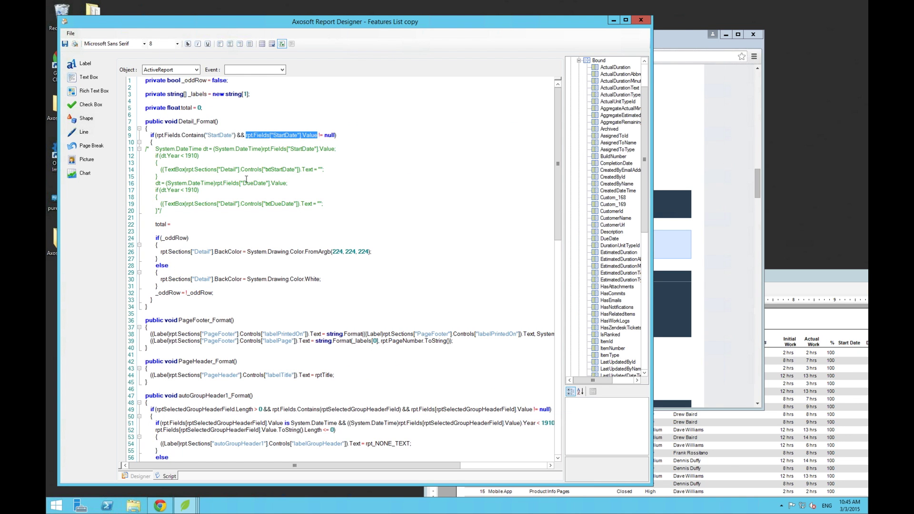
{"action": "left_click", "coordinate": [187, 224]}
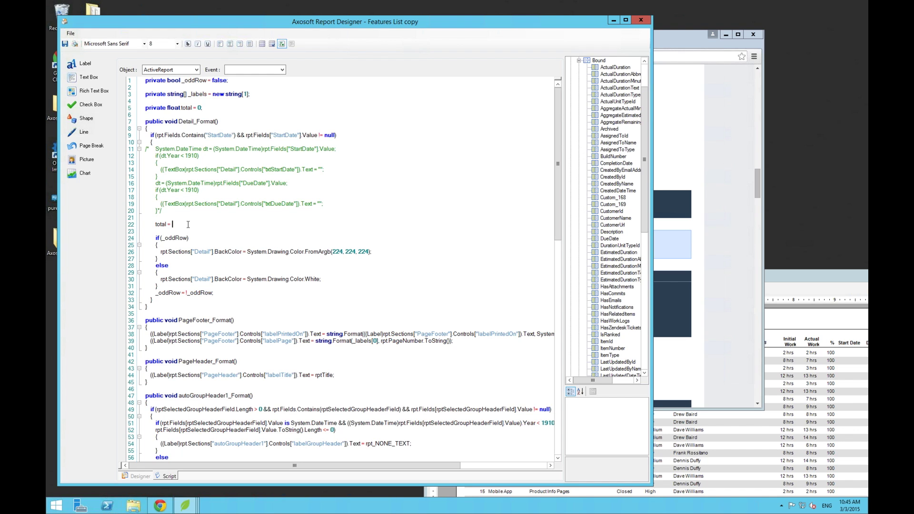
{"action": "key", "text": "ctrl+v"}
- Change the field in the total assignment to "Custom_168" and wrap its value in Convert.ToInt32()
{"action": "double_click", "coordinate": [213, 225]}
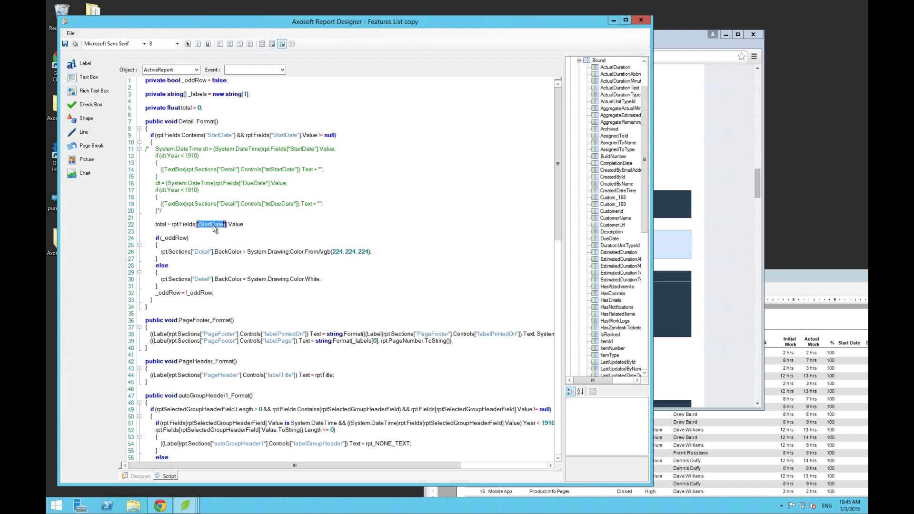
{"action": "type", "text": "\"Custom_168"}
{"action": "key", "text": "Left"}
{"action": "key", "text": "Left"}
{"action": "type", "text": "Co"}
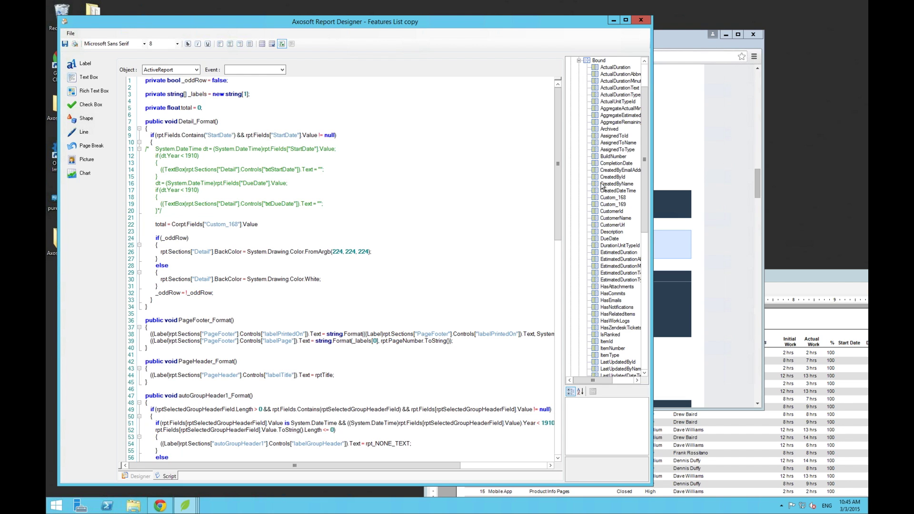
{"action": "type", "text": "nvert.ToInt32"}
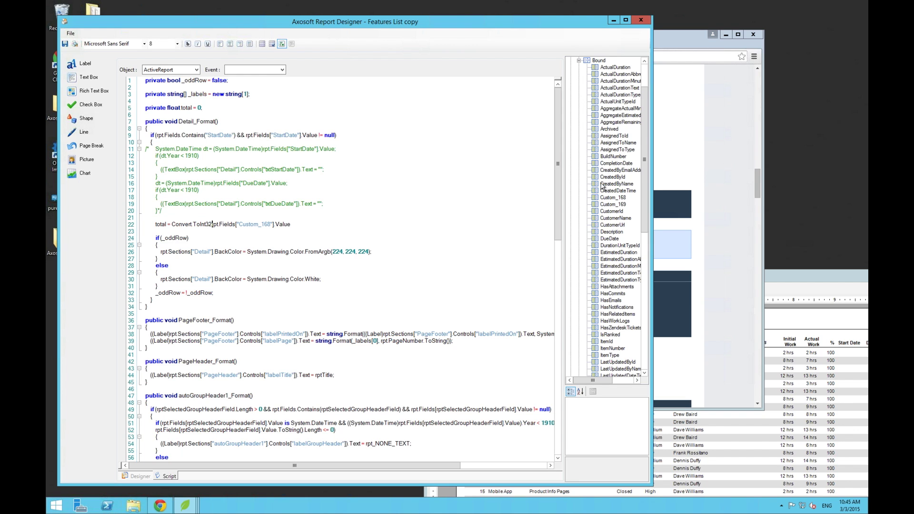
{"action": "type", "text": "("}
{"action": "key", "text": "BackSpace"}
{"action": "type", "text": ")"}
{"action": "type", "text": ")"}
- Complete the total assignment by multiplying with Convert.ToInt32(rpt.Fields["Custom_169"].Value), end it with a semicolon, and preview the report
{"action": "key", "text": "shift+Left"}
{"action": "key", "text": "shift+Left"}
{"action": "key", "text": "shift+Left"}
{"action": "key", "text": "shift+Left"}
{"action": "key", "text": "shift+Left"}
{"action": "key", "text": "shift+Left"}
{"action": "key", "text": "shift+Left"}
{"action": "key", "text": "shift+Left"}
{"action": "key", "text": "shift+Left"}
{"action": "key", "text": "shift+Left"}
{"action": "key", "text": "shift+Left"}
{"action": "key", "text": "shift+Left"}
{"action": "key", "text": "shift+Left"}
{"action": "key", "text": "shift+Left"}
{"action": "key", "text": "shift+Left"}
{"action": "key", "text": "shift+Left"}
{"action": "key", "text": "shift+Left"}
{"action": "key", "text": "shift+Left"}
{"action": "key", "text": "shift+Left"}
{"action": "key", "text": "shift+Left"}
{"action": "key", "text": "shift+Left"}
{"action": "key", "text": "shift+Left"}
{"action": "key", "text": "shift+Left"}
{"action": "key", "text": "shift+Left"}
{"action": "key", "text": "shift+Left"}
{"action": "key", "text": "shift+Left"}
{"action": "key", "text": "shift+Left"}
{"action": "key", "text": "shift+Left"}
{"action": "key", "text": "shift+Left"}
{"action": "key", "text": "shift+Left"}
{"action": "key", "text": "shift+Left"}
{"action": "key", "text": "shift+Left"}
{"action": "key", "text": "shift+Left"}
{"action": "key", "text": "shift+Left"}
{"action": "key", "text": "shift+Left"}
{"action": "key", "text": "shift+Left"}
{"action": "key", "text": "shift+Left"}
{"action": "key", "text": "shift+Left"}
{"action": "key", "text": "shift+Left"}
{"action": "key", "text": "shift+Left"}
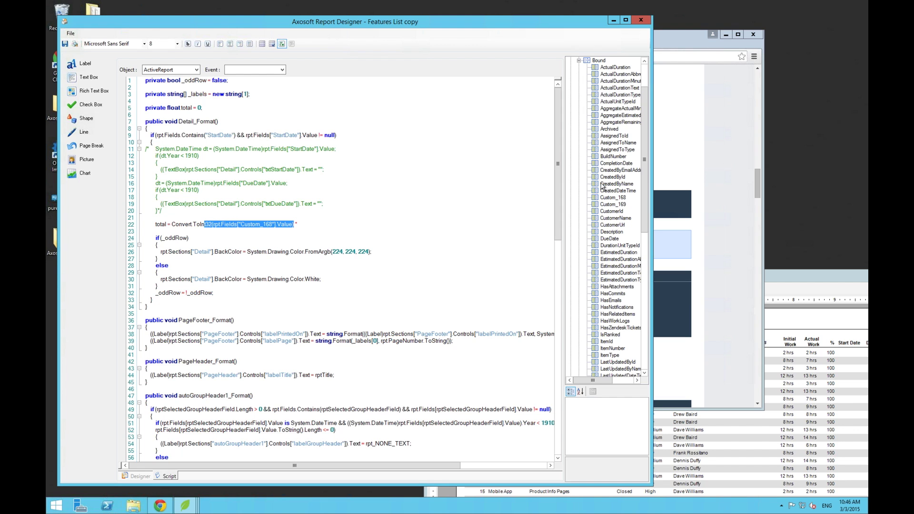
{"action": "key", "text": "shift+Left"}
{"action": "key", "text": "ctrl+c"}
{"action": "key", "text": "End"}
{"action": "key", "text": "BackSpace"}
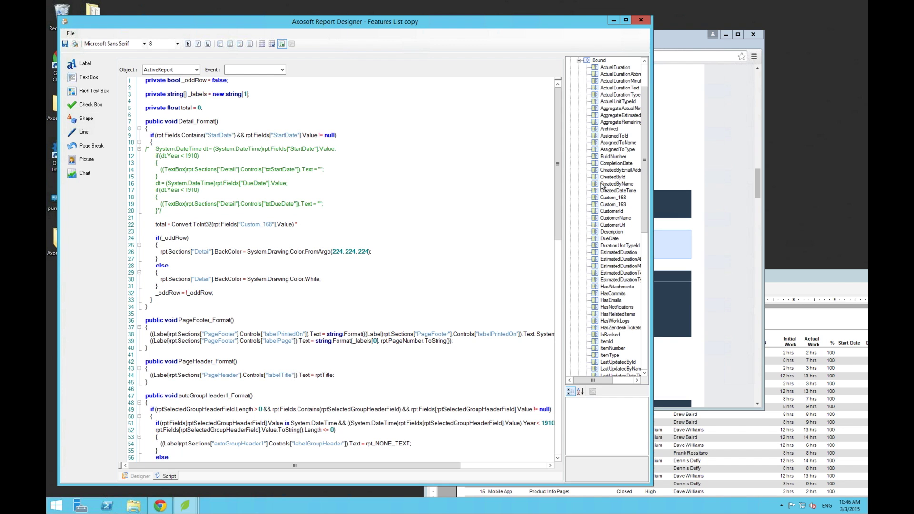
{"action": "key", "text": "ctrl+v"}
{"action": "key", "text": "Left"}
{"action": "key", "text": "End"}
{"action": "key", "text": "Return"}
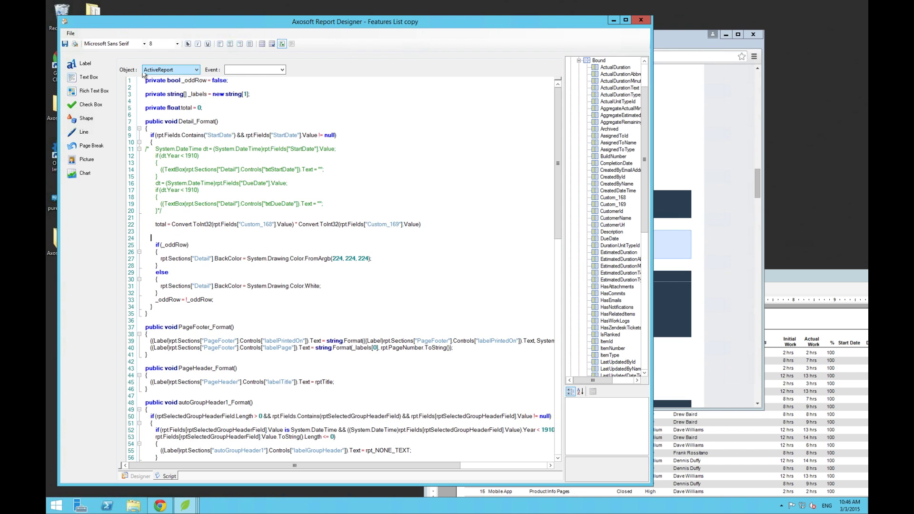
{"action": "left_click", "coordinate": [449, 223]}
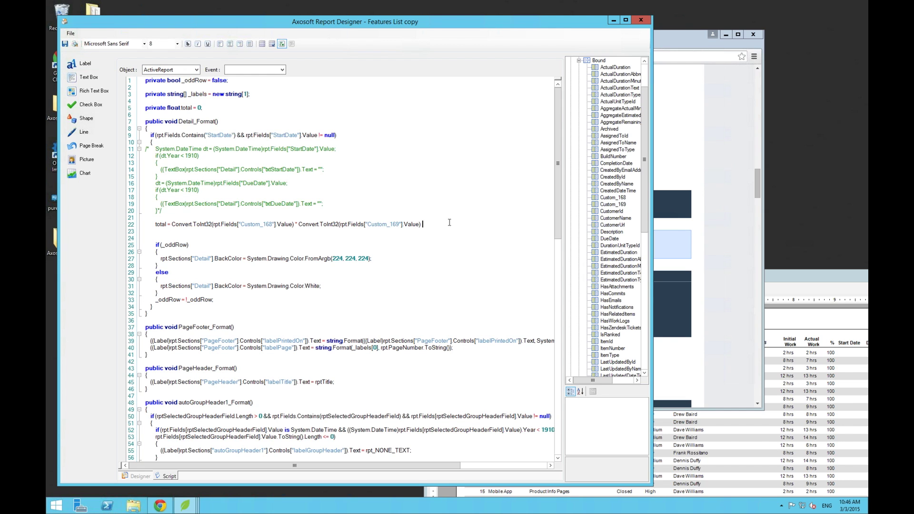
{"action": "type", "text": ";"}
{"action": "left_click", "coordinate": [75, 45]}
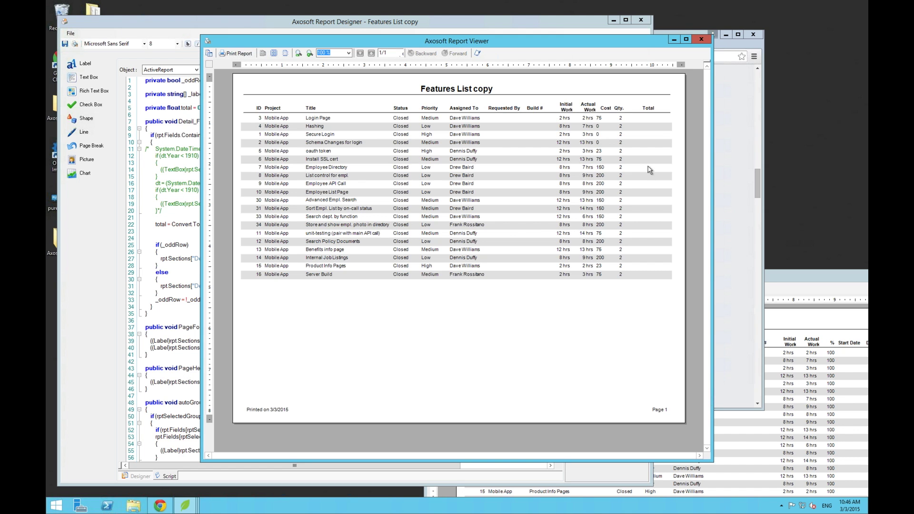
{"action": "left_click", "coordinate": [700, 39]}
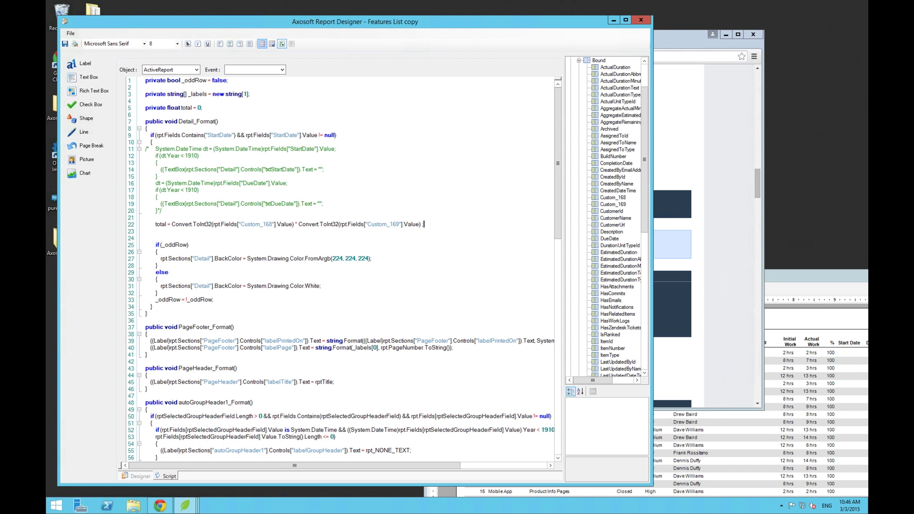
- Return to the report layout, draw a text box in the Detail section under the Total heading, and open its Name property
{"action": "left_click", "coordinate": [281, 44]}
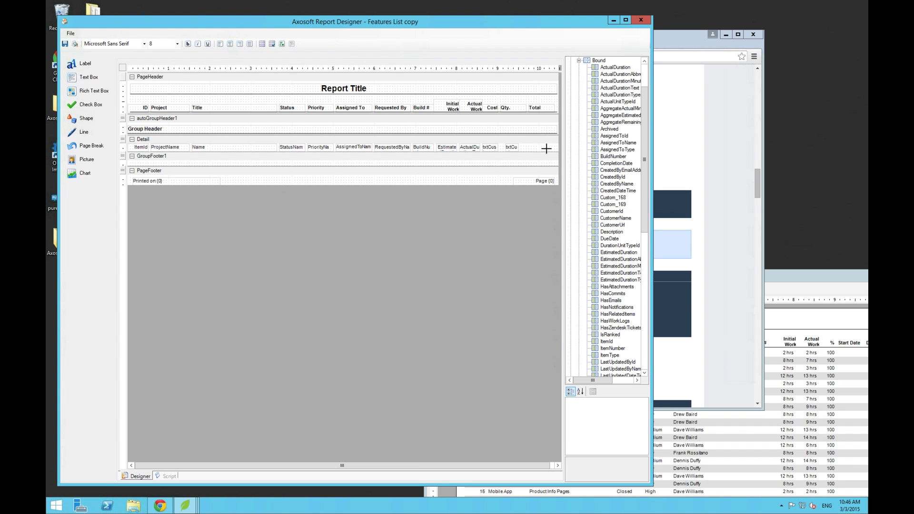
{"action": "left_click_drag", "start_coordinate": [551, 144], "coordinate": [527, 152]}
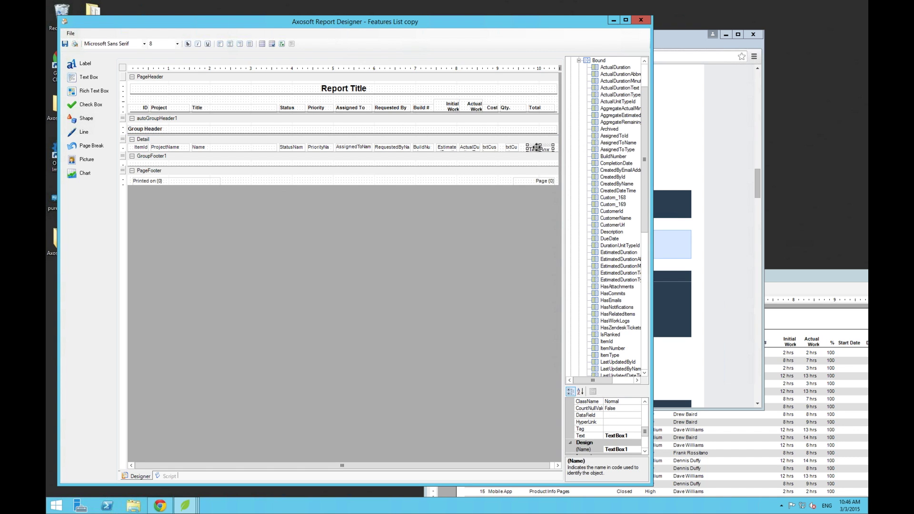
{"action": "left_click", "coordinate": [538, 149]}
{"action": "left_click", "coordinate": [630, 436]}
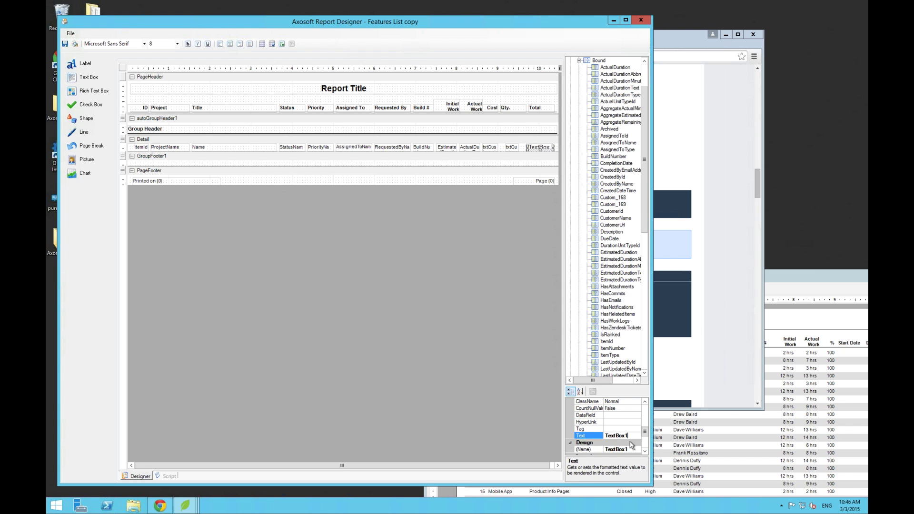
{"action": "left_click", "coordinate": [632, 449]}
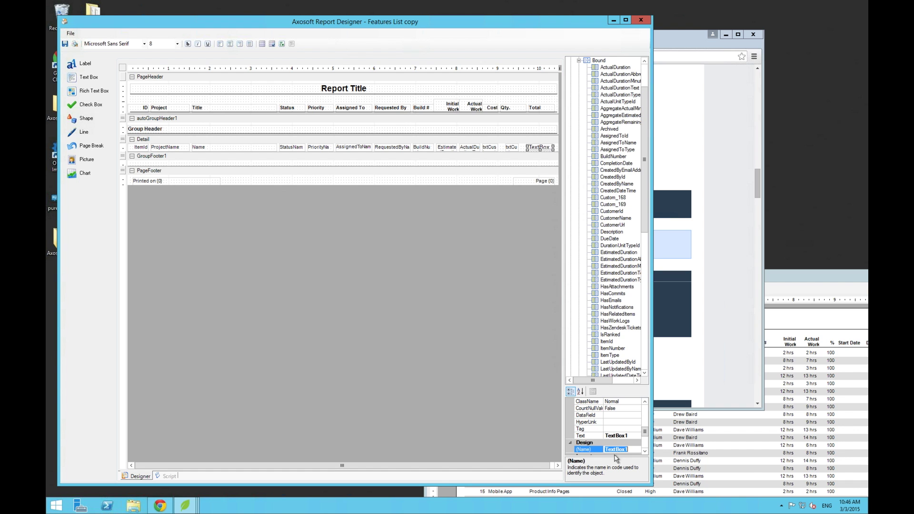
- Look up the Accessing Controls syntax in the Scripting article in the browser, and return to the report's script
{"action": "left_click", "coordinate": [282, 44]}
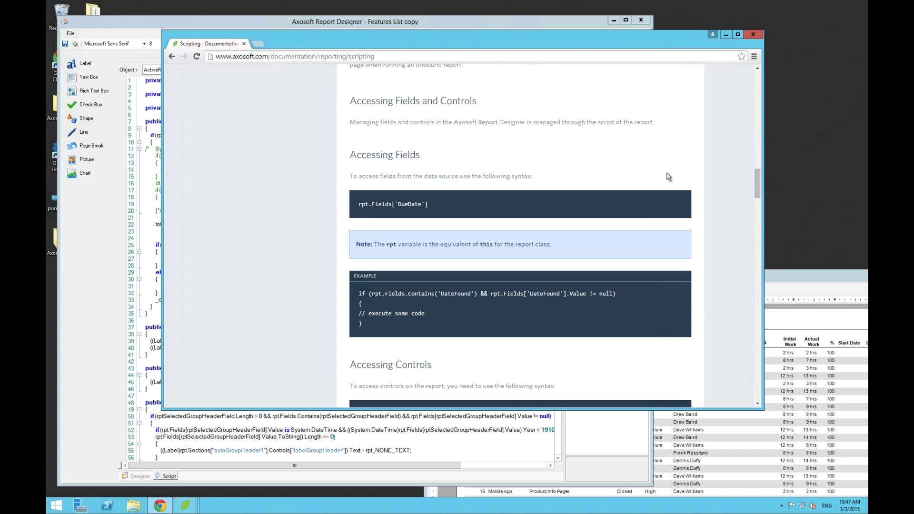
{"action": "left_click", "coordinate": [666, 179]}
{"action": "scroll", "coordinate": [661, 181], "scroll_direction": "down", "scroll_amount": 3}
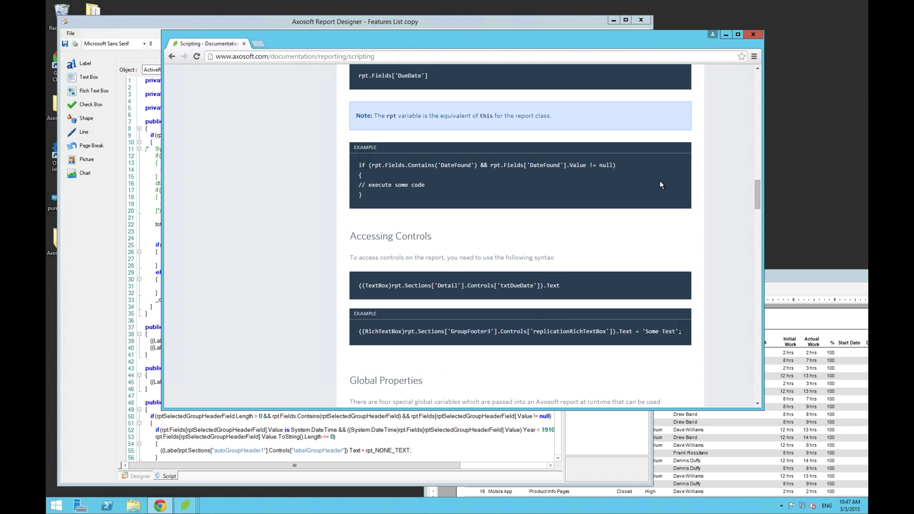
{"action": "scroll", "coordinate": [660, 180], "scroll_direction": "down", "scroll_amount": 1}
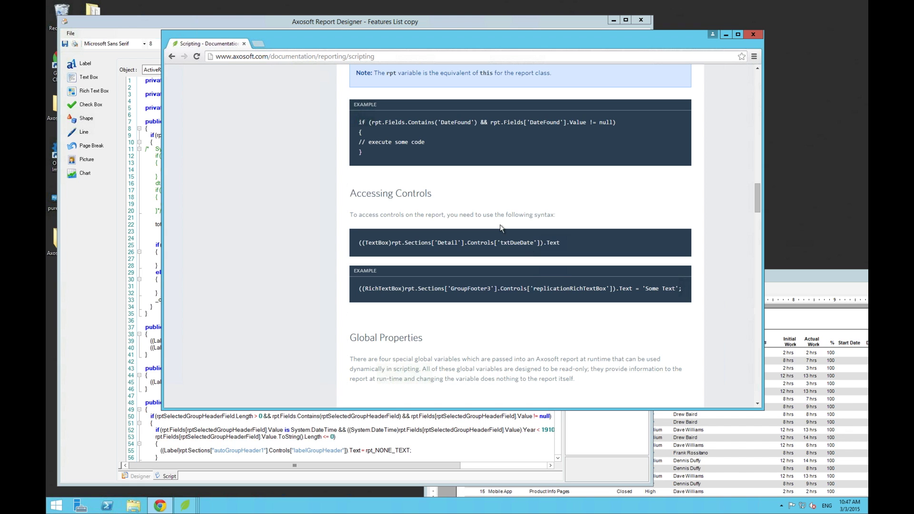
{"action": "left_click", "coordinate": [341, 24]}
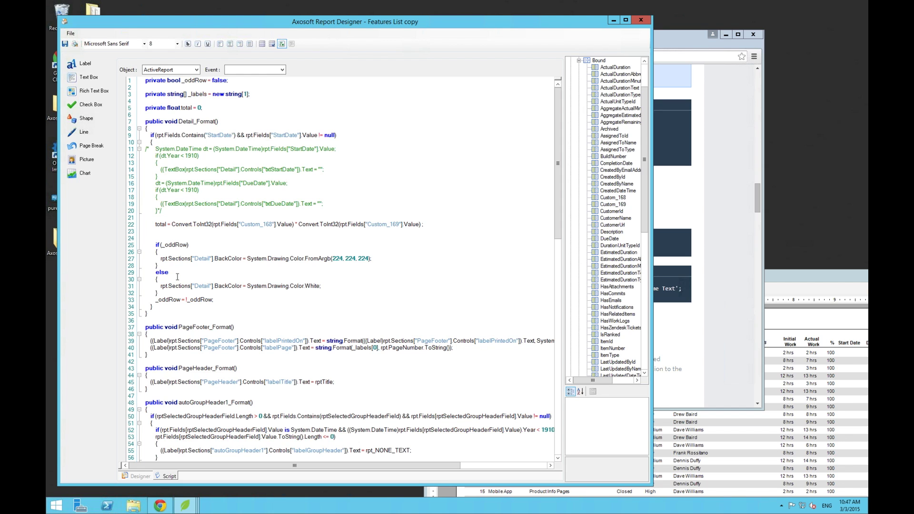
- Copy ((TextBox)rpt.Sections["Detail"].Controls["txtDueDate"]).Text from the commented-out block onto a new line below the total assignment
{"action": "left_click", "coordinate": [163, 204]}
{"action": "left_click_drag", "start_coordinate": [163, 206], "coordinate": [314, 207]}
{"action": "key", "text": "ctrl+c"}
{"action": "left_click", "coordinate": [236, 231]}
{"action": "key", "text": "Return"}
{"action": "key", "text": "ctrl+v"}
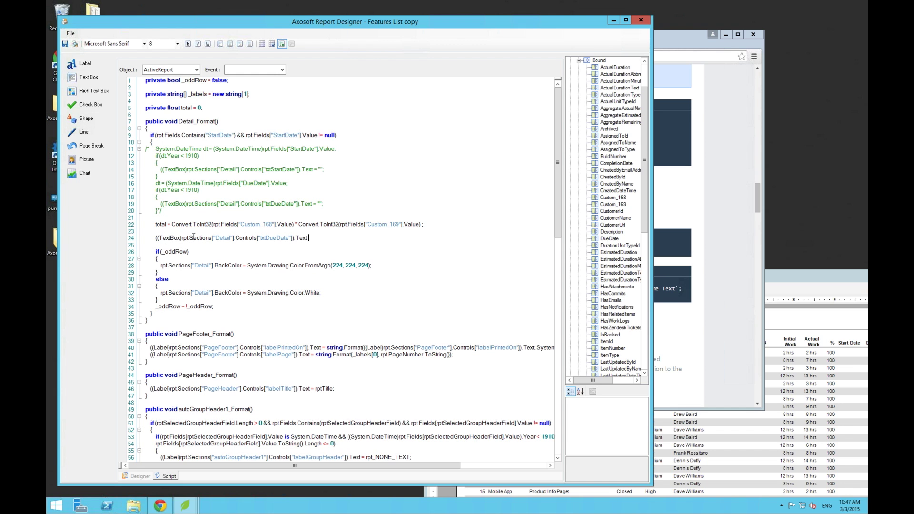
- Change the copied control reference from txtDueDate to TextBox1, assign total.ToString(); to its Text, and preview the report
{"action": "left_click", "coordinate": [281, 43]}
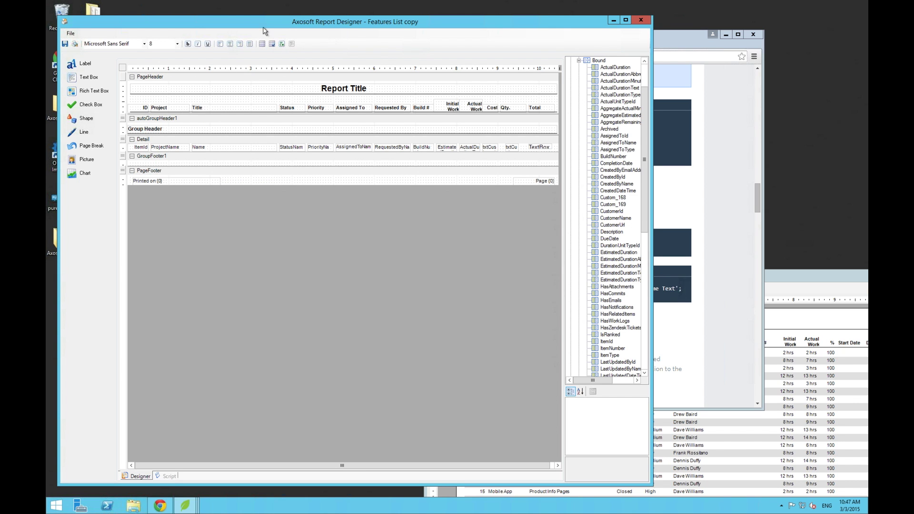
{"action": "left_click", "coordinate": [282, 43]}
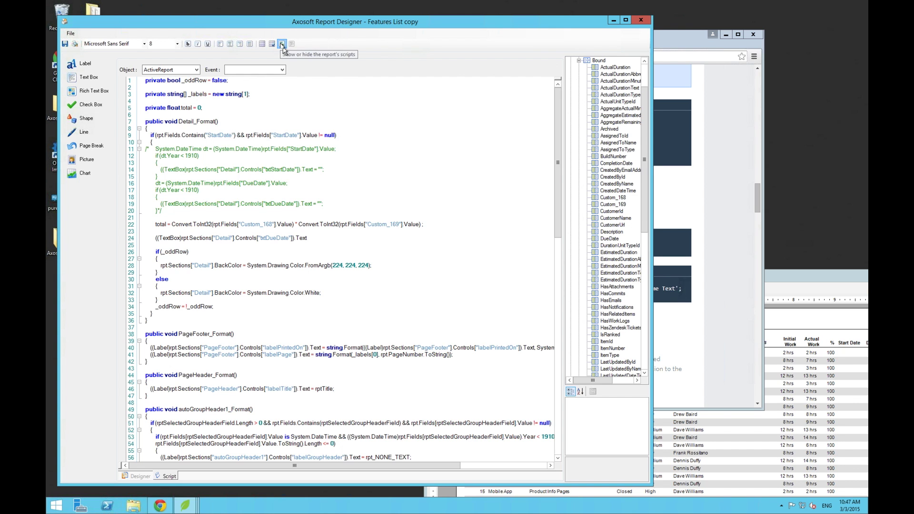
{"action": "double_click", "coordinate": [275, 239]}
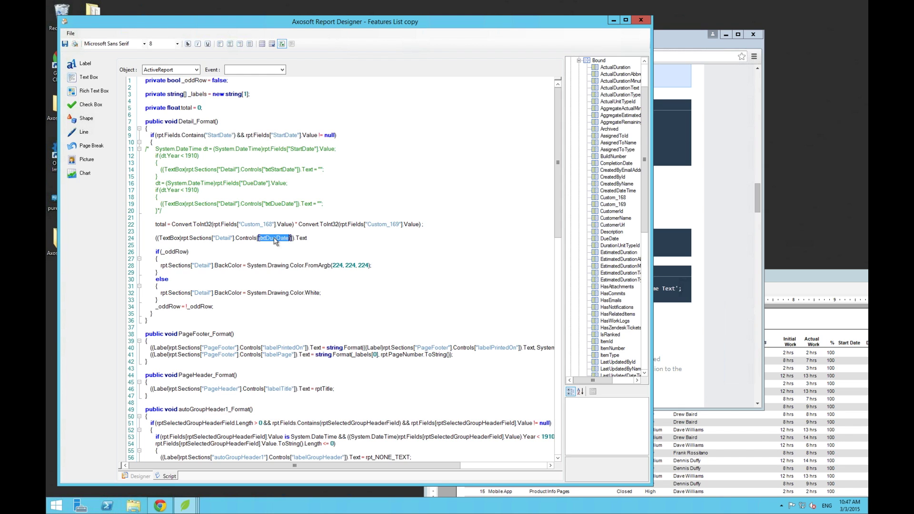
{"action": "type", "text": "TextBox1"}
{"action": "key", "text": "Right"}
{"action": "key", "text": "Right"}
{"action": "key", "text": "Right"}
{"action": "key", "text": "Right"}
{"action": "key", "text": "Right"}
{"action": "type", "text": "t = total.ToString();"}
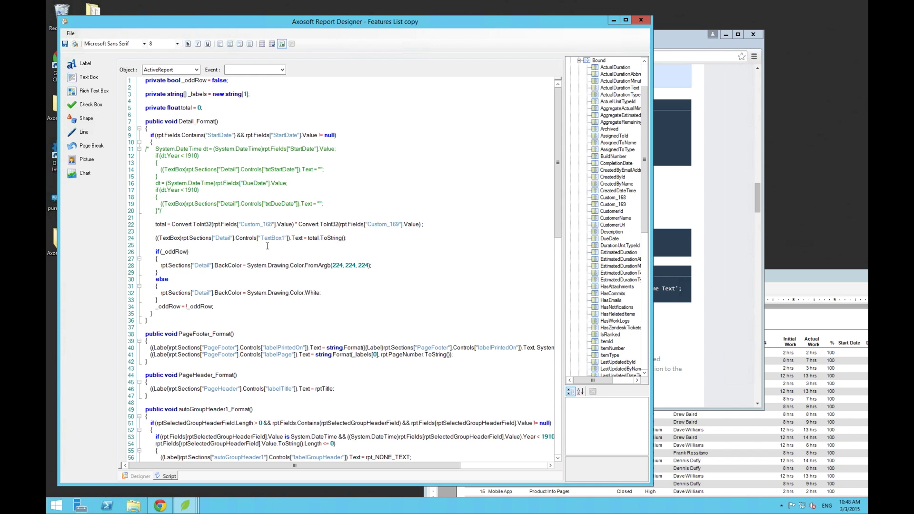
{"action": "left_click", "coordinate": [75, 44]}
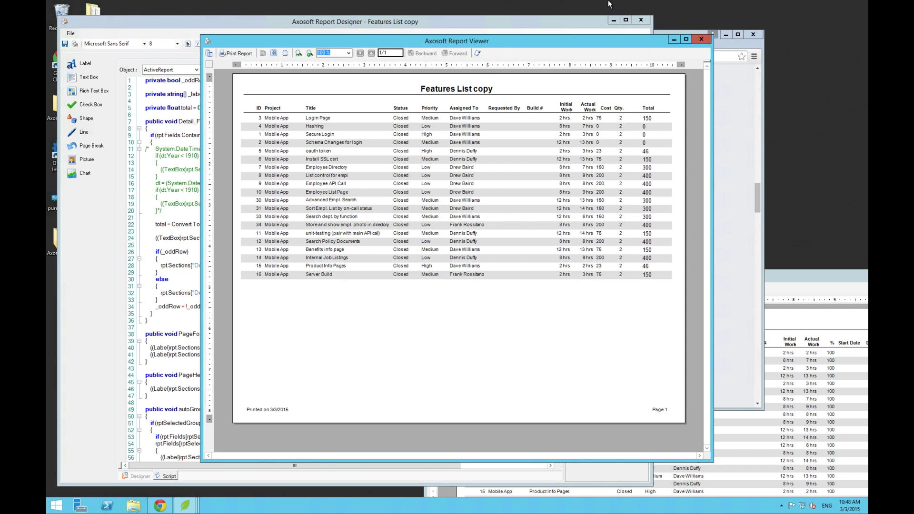
{"action": "left_click", "coordinate": [701, 39]}
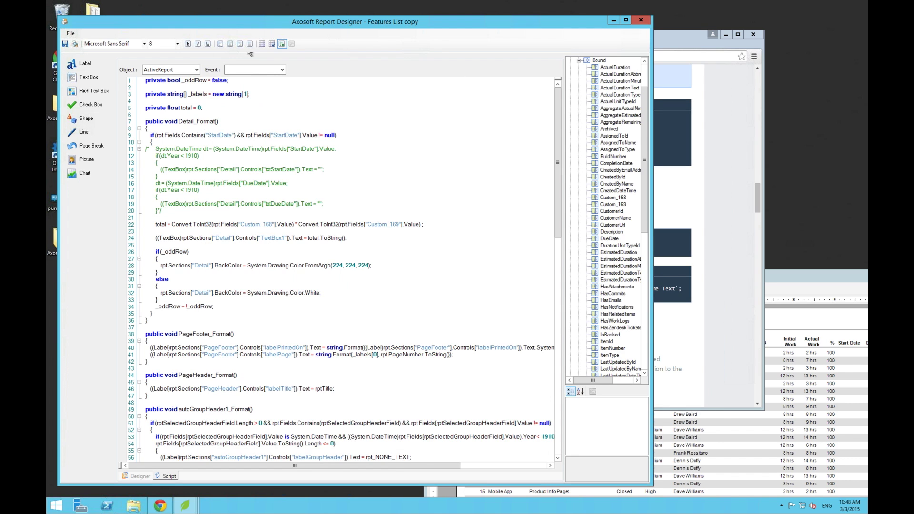
- Set the font size of the text box under the Total heading to 8.25 in the report layout, and save the report
{"action": "left_click", "coordinate": [282, 44]}
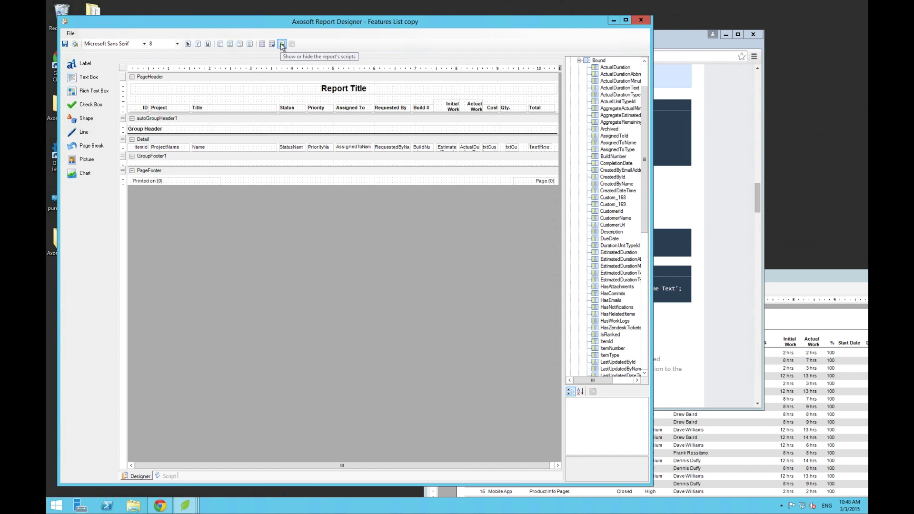
{"action": "left_click", "coordinate": [537, 147]}
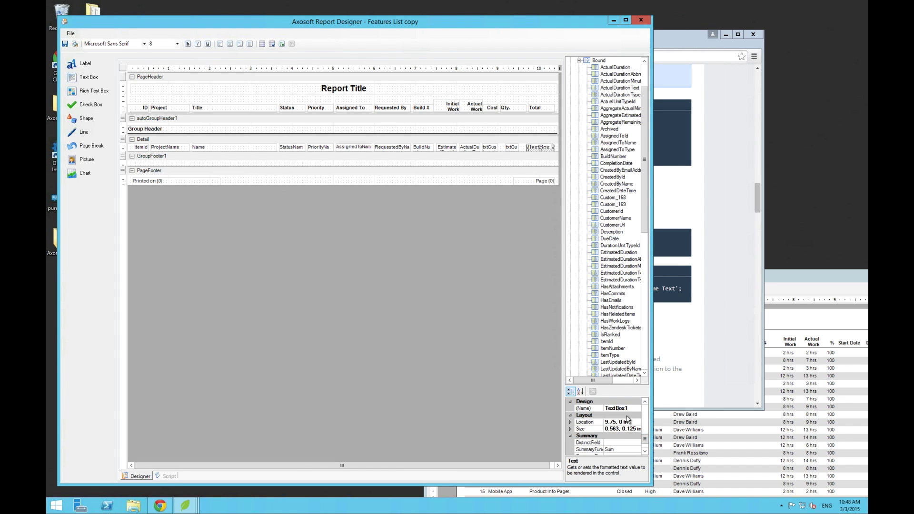
{"action": "left_click", "coordinate": [645, 428]}
{"action": "left_click", "coordinate": [645, 420]}
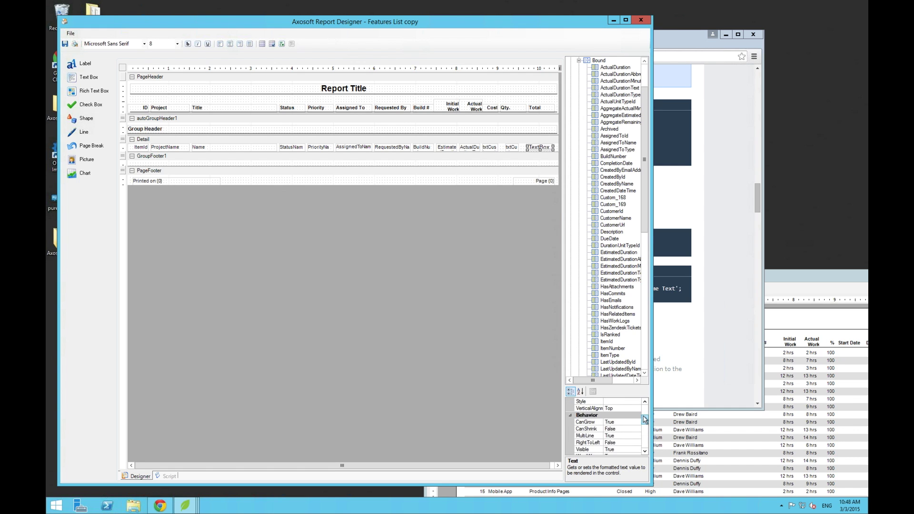
{"action": "left_click", "coordinate": [645, 419]}
{"action": "left_click", "coordinate": [625, 429]}
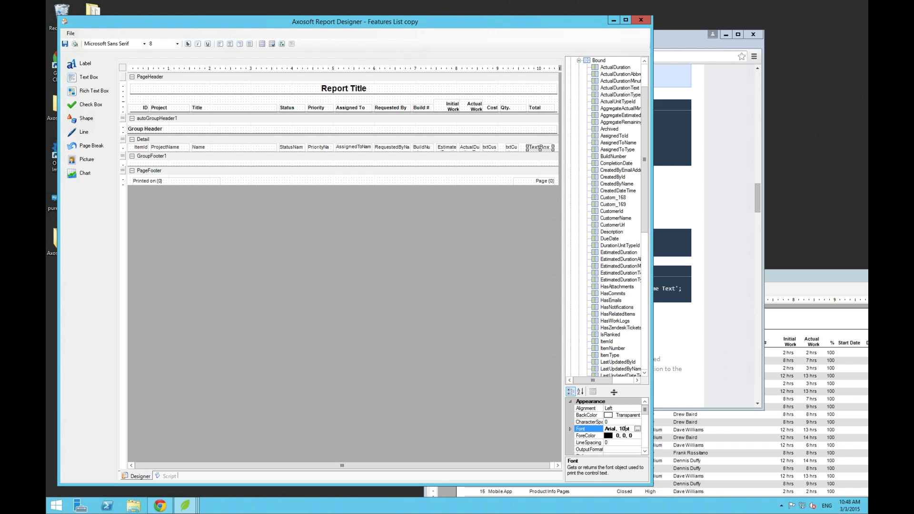
{"action": "key", "text": "BackSpace"}
{"action": "key", "text": "BackSpace"}
{"action": "type", "text": "8.25"}
{"action": "left_click", "coordinate": [282, 44]}
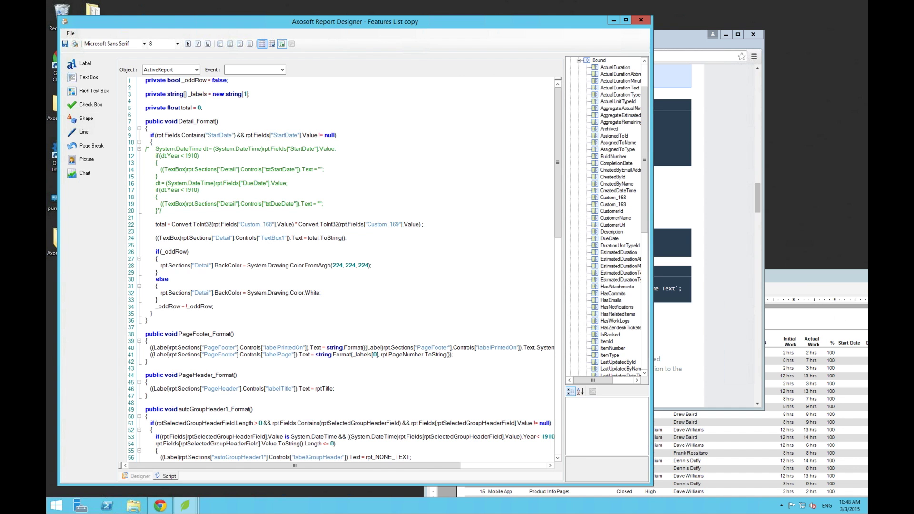
{"action": "left_click", "coordinate": [65, 44]}
{"action": "left_click", "coordinate": [282, 44]}
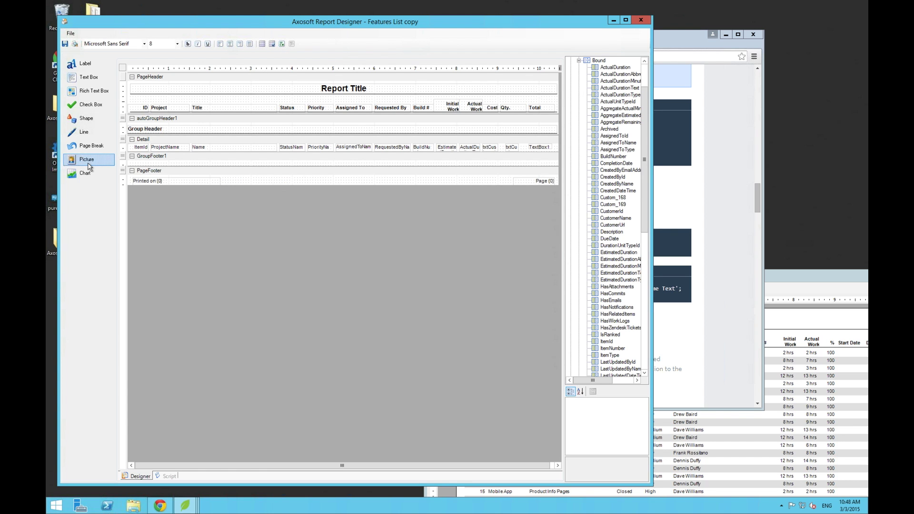
{"action": "left_click", "coordinate": [178, 88]}
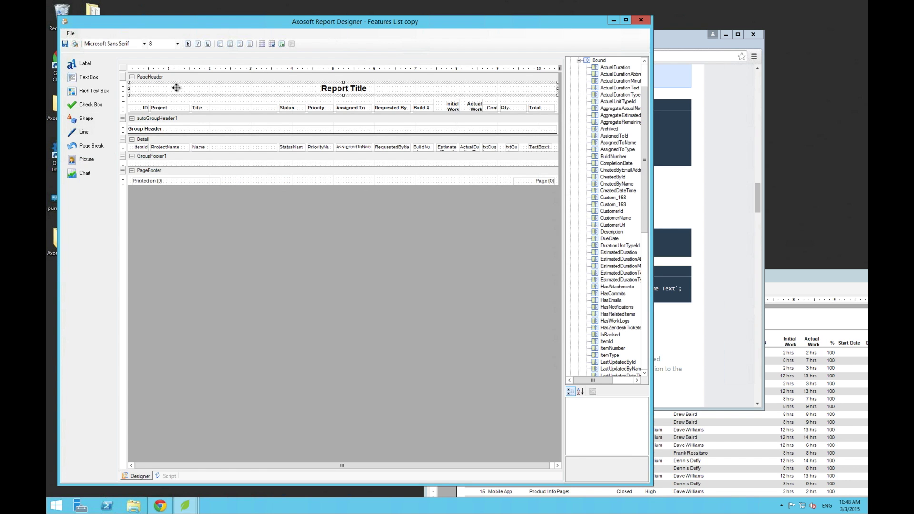
{"action": "left_click_drag", "start_coordinate": [176, 87], "coordinate": [174, 90]}
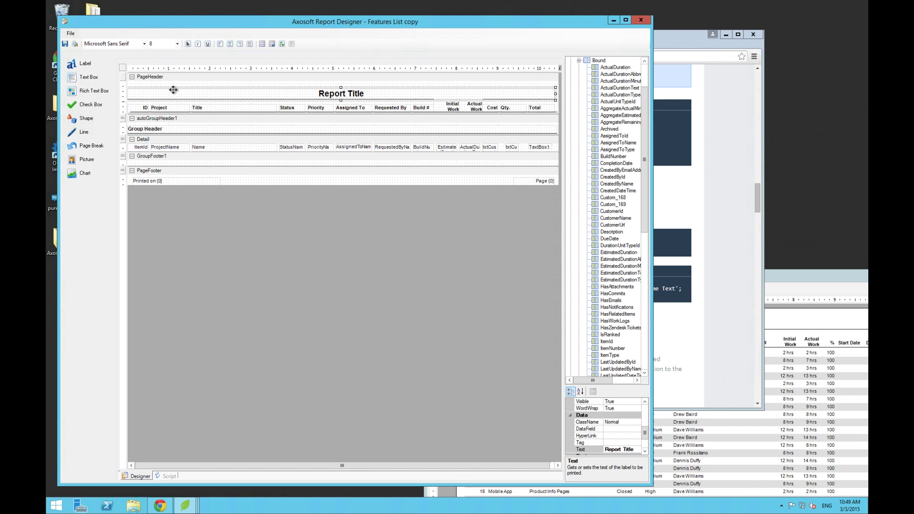
{"action": "key", "text": "ctrl+z"}
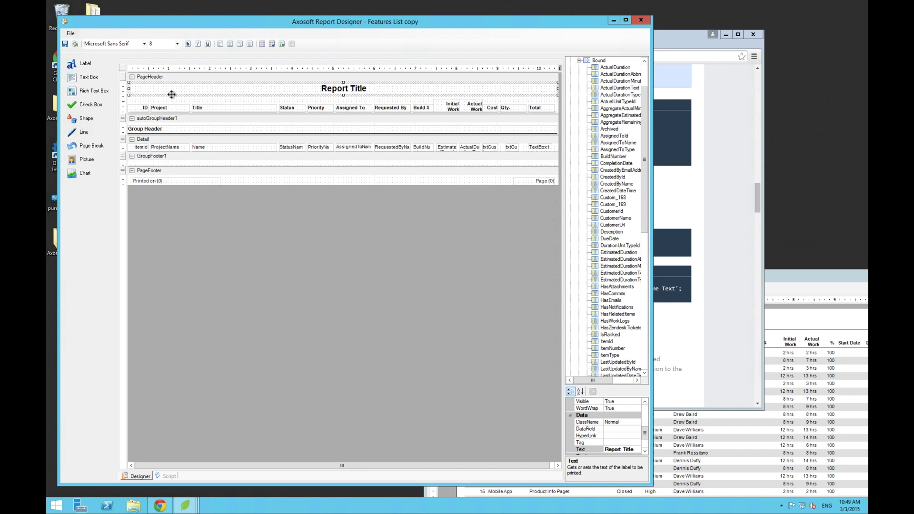
- Draw a picture control beside the report title in the PageHeader, load pureChatLogoNew.png into it, and preview the report
{"action": "left_click_drag", "start_coordinate": [170, 100], "coordinate": [129, 81]}
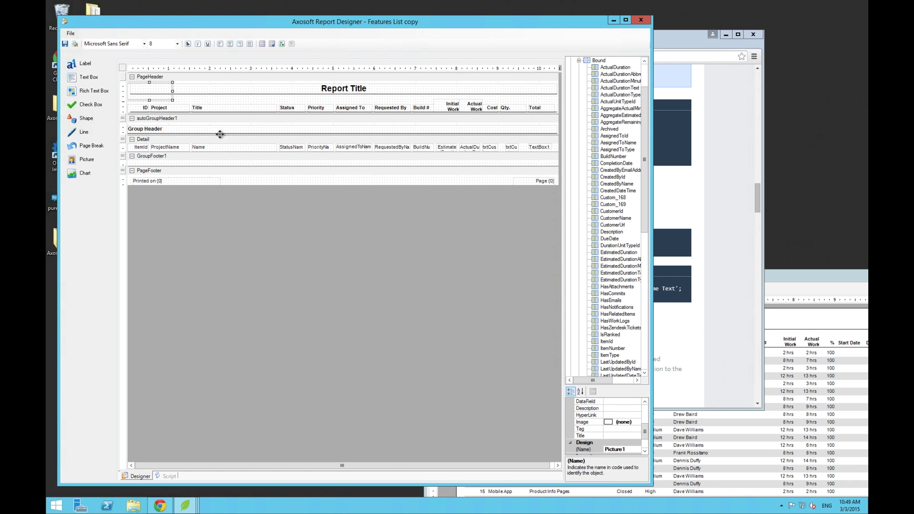
{"action": "left_click", "coordinate": [630, 422]}
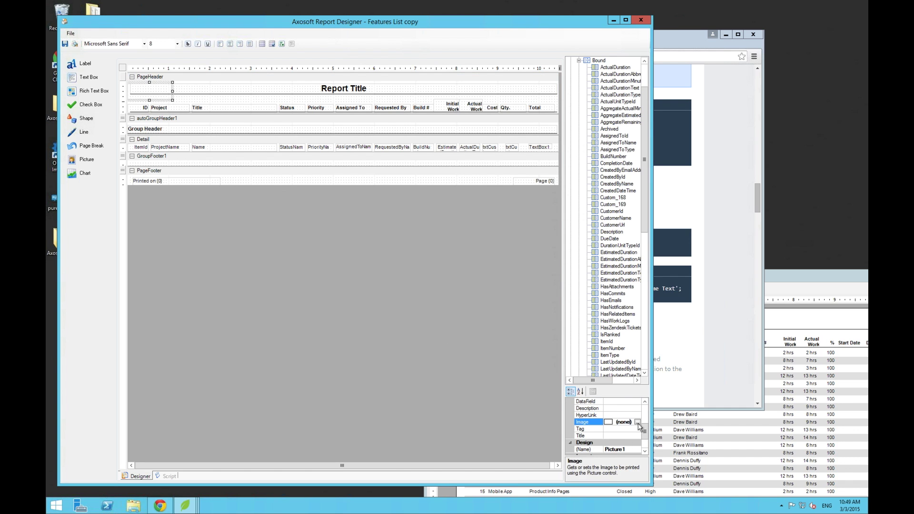
{"action": "left_click", "coordinate": [640, 422]}
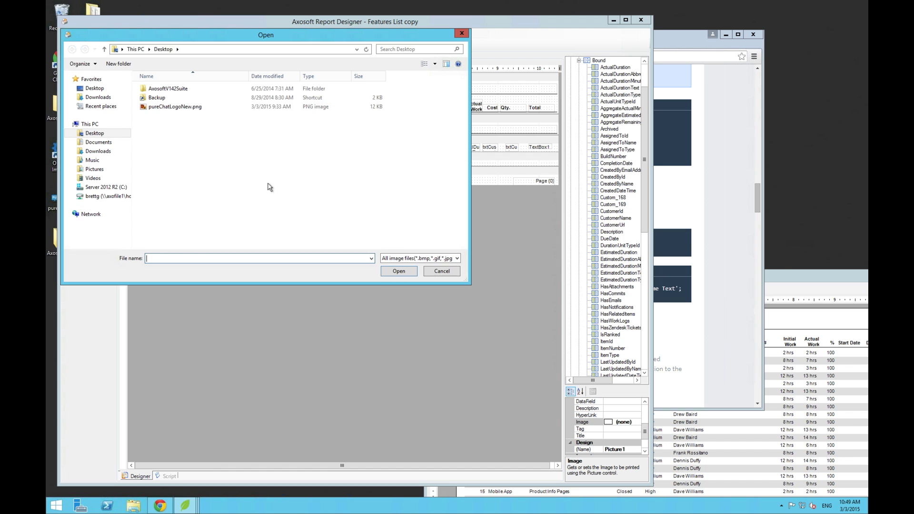
{"action": "double_click", "coordinate": [200, 108]}
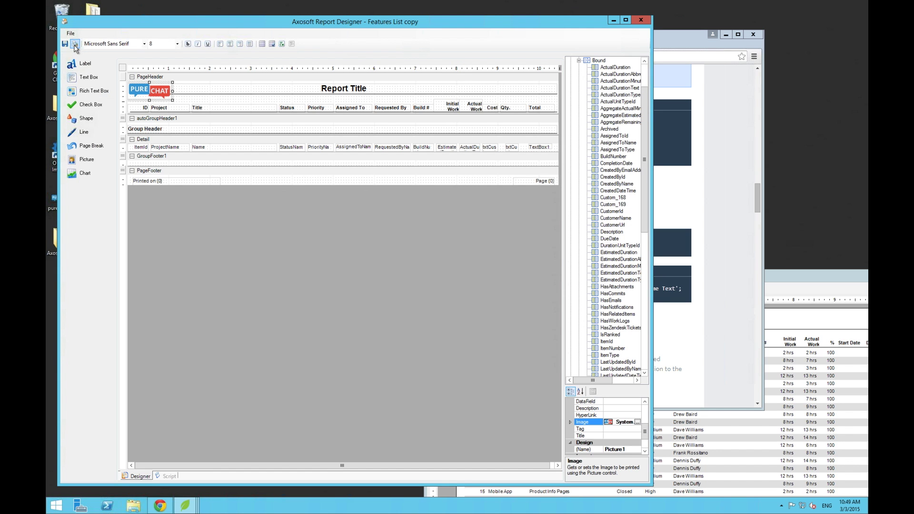
{"action": "left_click", "coordinate": [75, 44]}
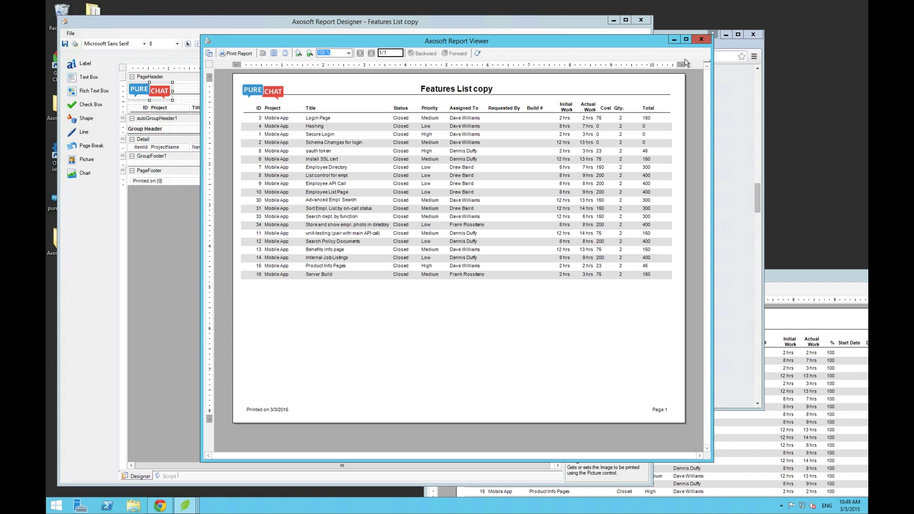
{"action": "left_click", "coordinate": [700, 40]}
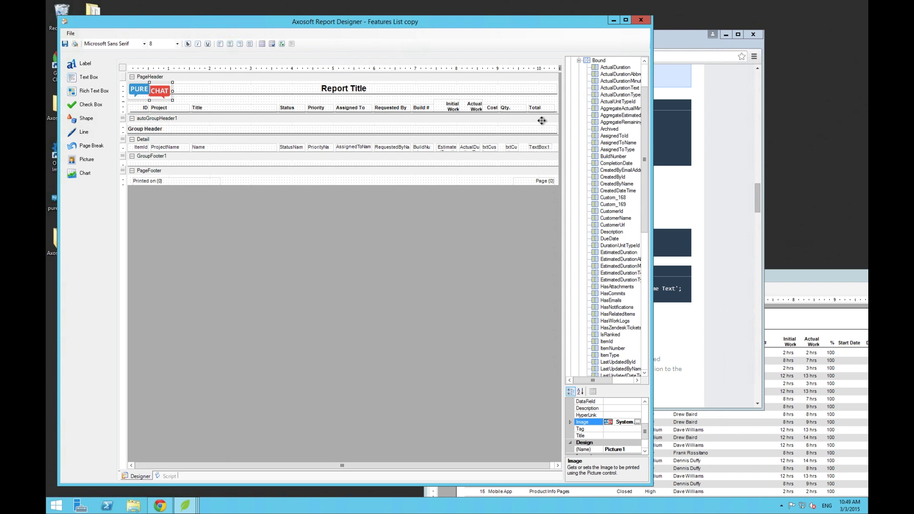
- Look up the ActiveReports reference linked from the Scripting article in the browser and expand its Class Library
{"action": "left_click", "coordinate": [679, 35]}
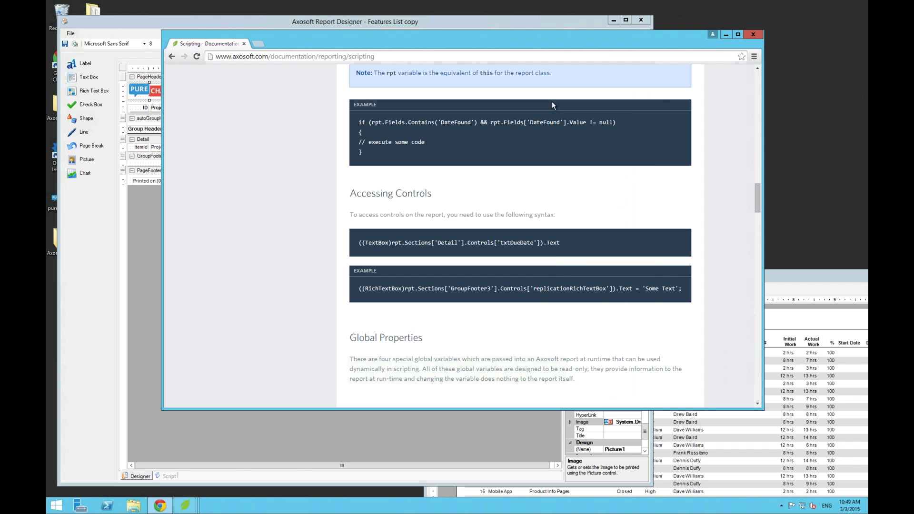
{"action": "scroll", "coordinate": [333, 182], "scroll_direction": "up", "scroll_amount": 20}
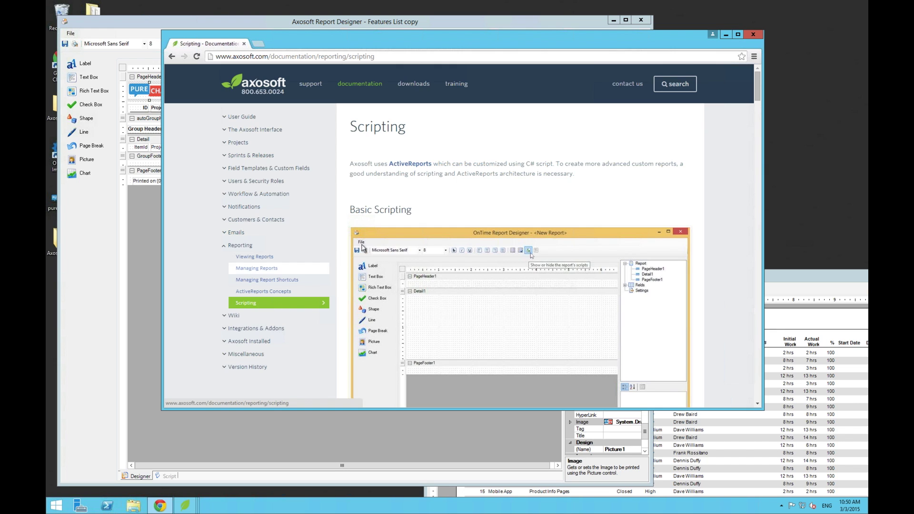
{"action": "middle_click", "coordinate": [417, 166]}
{"action": "left_click", "coordinate": [275, 44]}
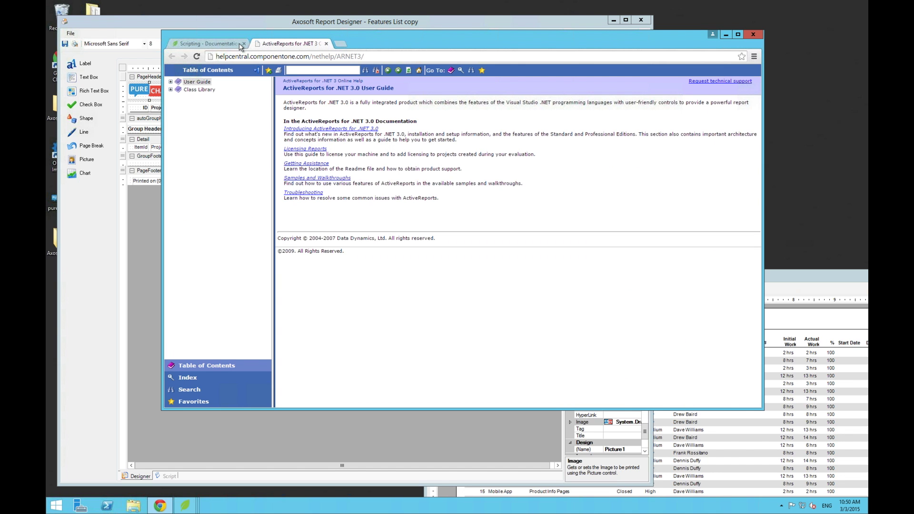
{"action": "left_click", "coordinate": [170, 90]}
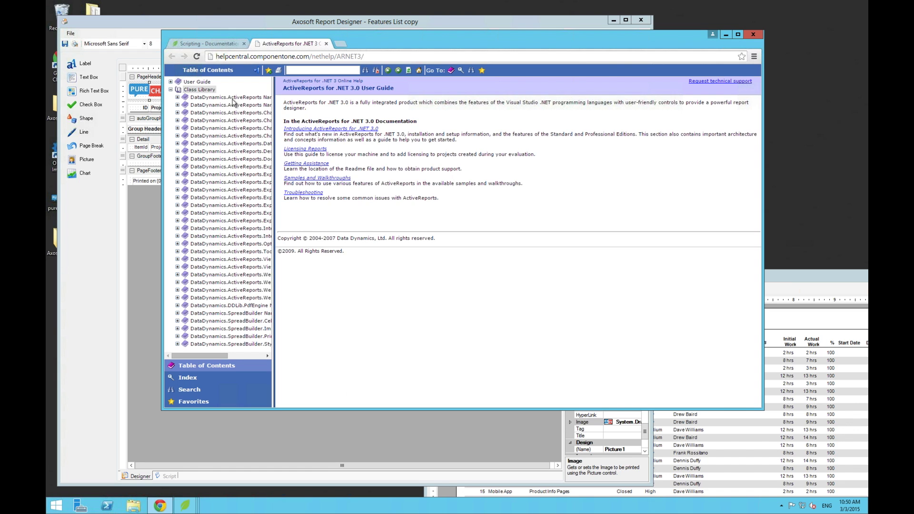
{"action": "left_click", "coordinate": [209, 44]}
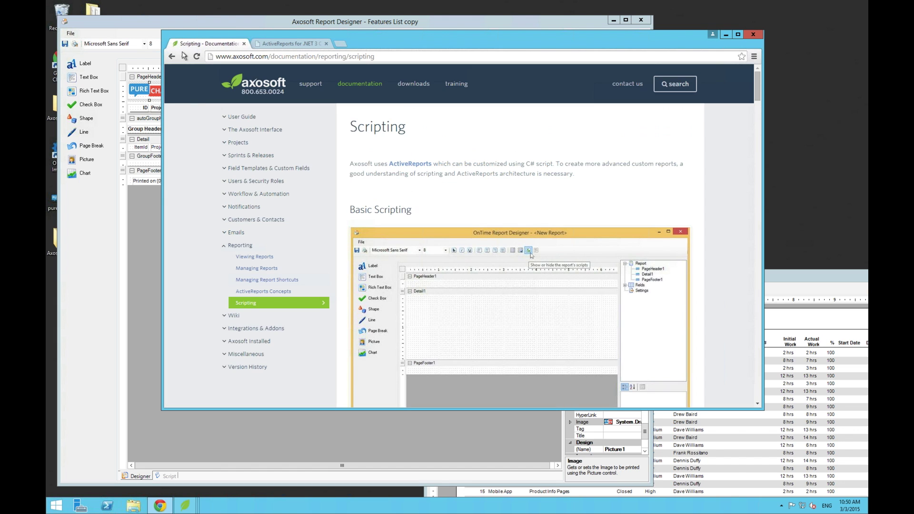
{"action": "left_click", "coordinate": [142, 244]}
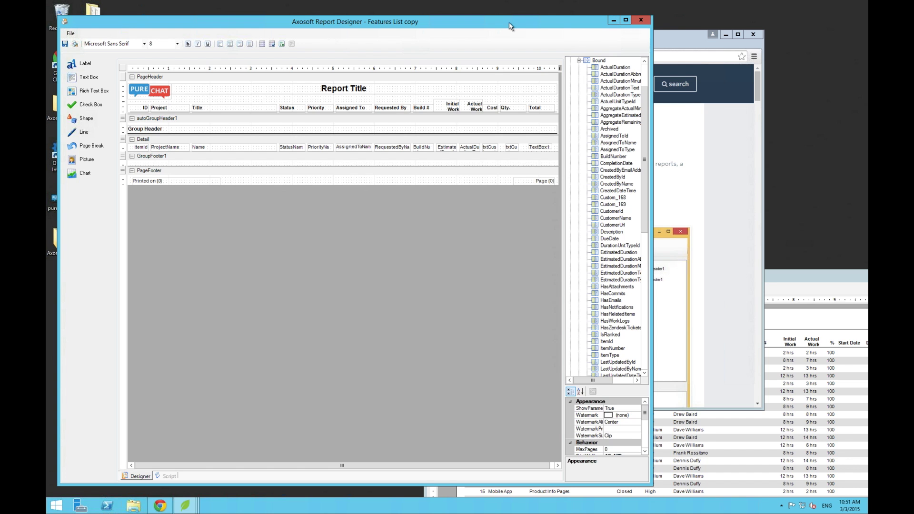
{"action": "left_click", "coordinate": [711, 167]}
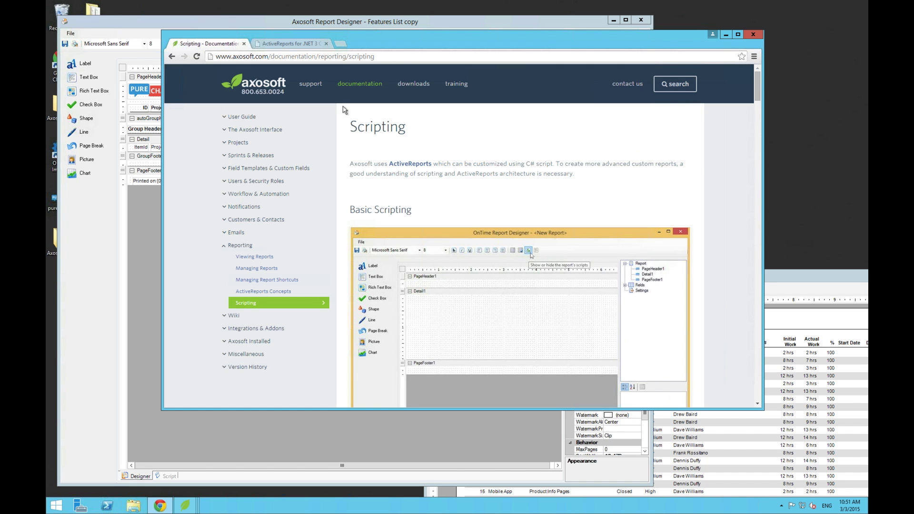
- Return to the report designer and close it, saving the changes to the report
{"action": "left_click", "coordinate": [216, 23]}
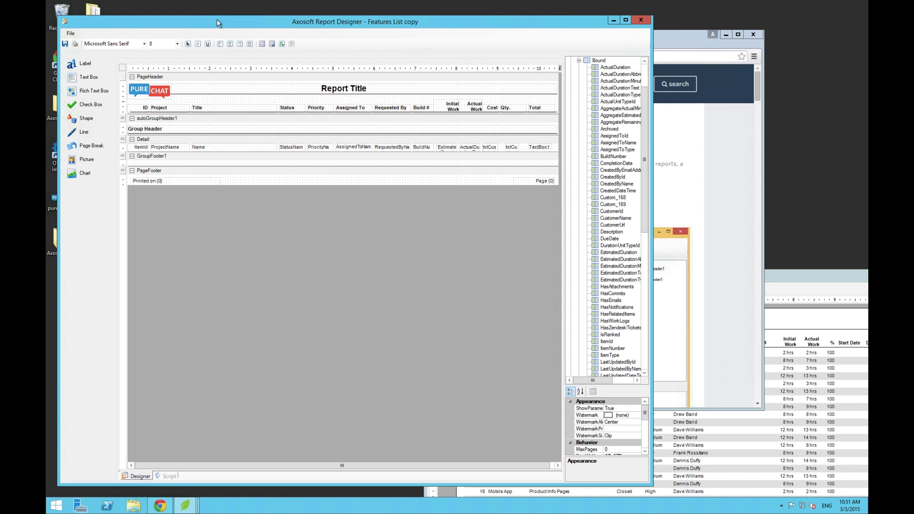
{"action": "left_click", "coordinate": [636, 21]}
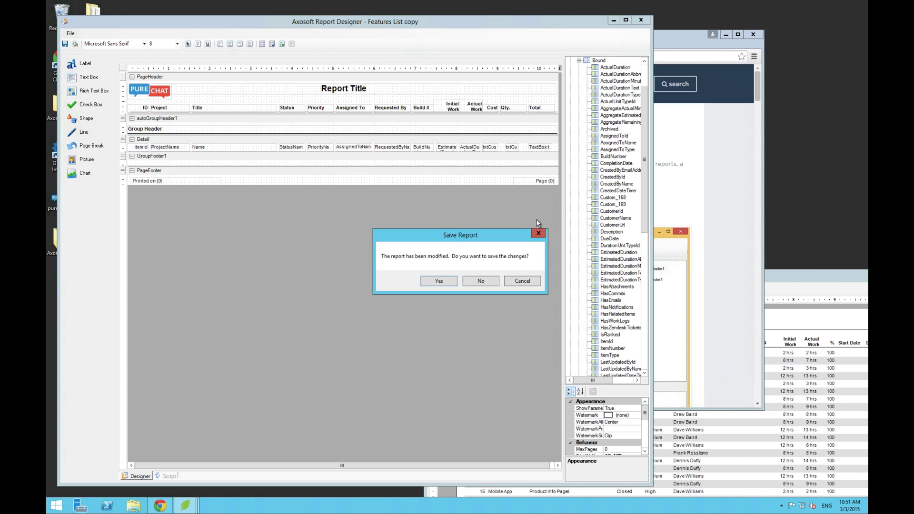
{"action": "left_click", "coordinate": [452, 282]}
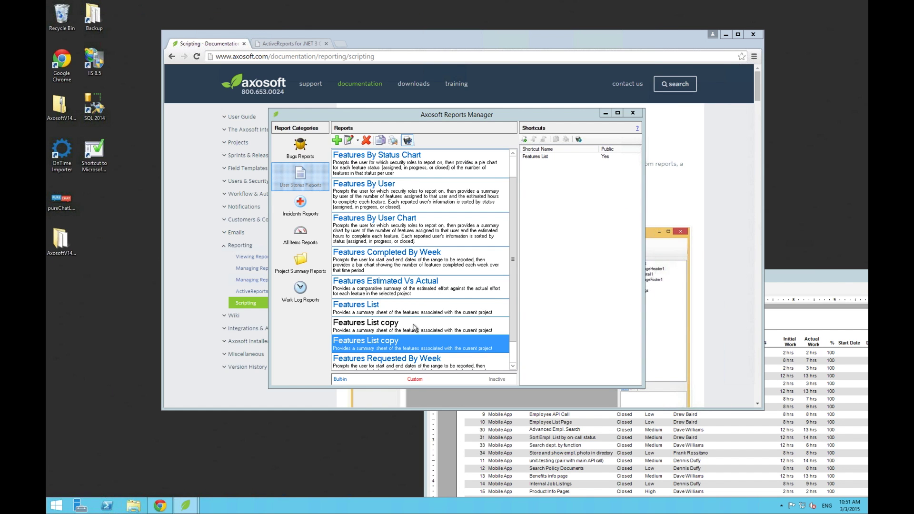
- Rename the Features List shortcut of the Features List copy report as Cost Report and save it
{"action": "double_click", "coordinate": [547, 157]}
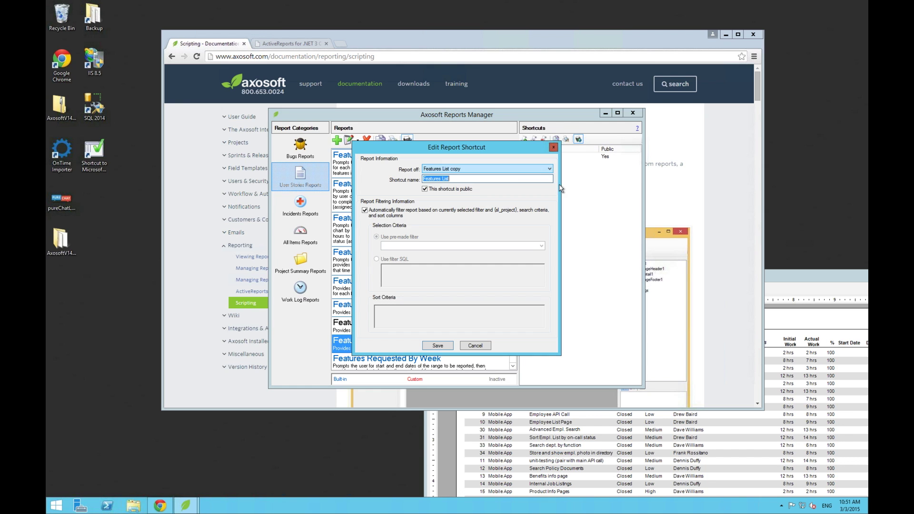
{"action": "left_click", "coordinate": [476, 169]}
{"action": "left_click", "coordinate": [406, 160]}
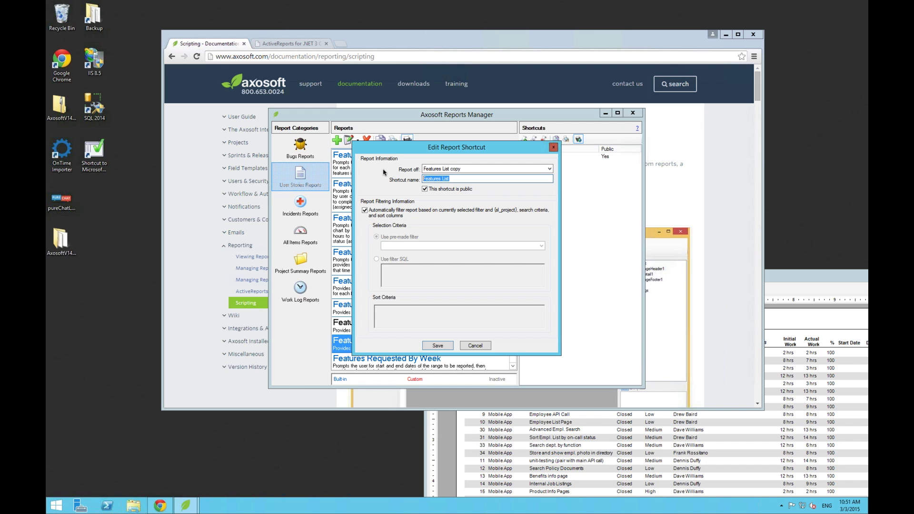
{"action": "type", "text": "Cost Report"}
{"action": "left_click", "coordinate": [443, 346]}
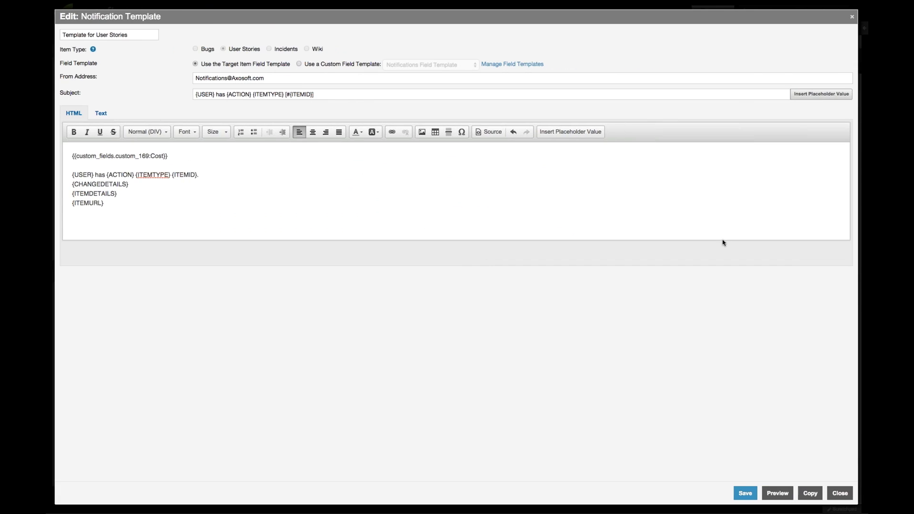
- Switch to the Axosoft web application and close the Template for User Stories editor
{"action": "left_click", "coordinate": [840, 493]}
{"action": "left_click", "coordinate": [544, 273]}
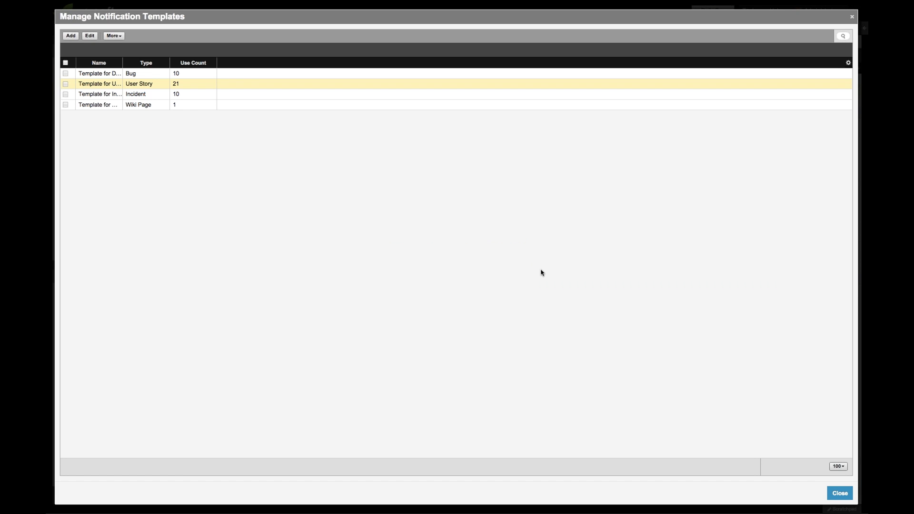
- Close the notification templates manager and run the Cost Report from the User Stories reports
{"action": "left_click", "coordinate": [828, 491]}
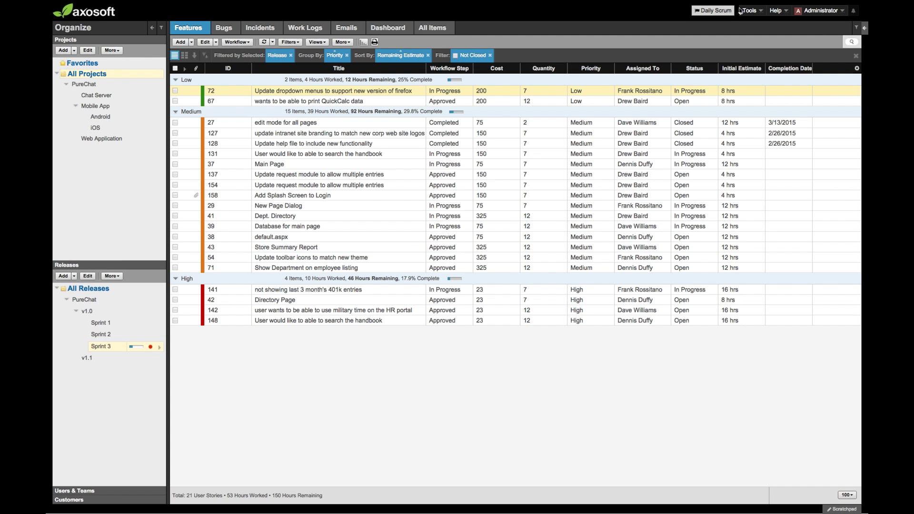
{"action": "left_click", "coordinate": [747, 10]}
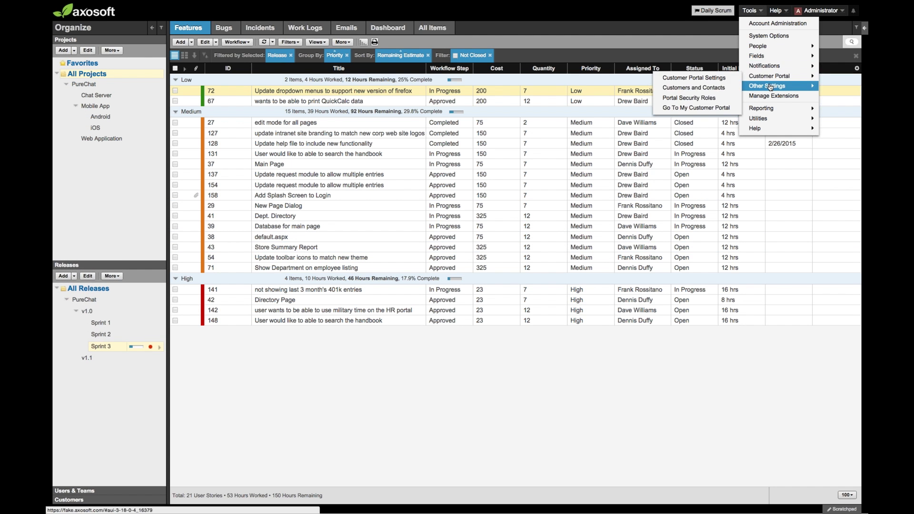
{"action": "mouse_move", "coordinate": [764, 110]}
{"action": "mouse_move", "coordinate": [714, 134]}
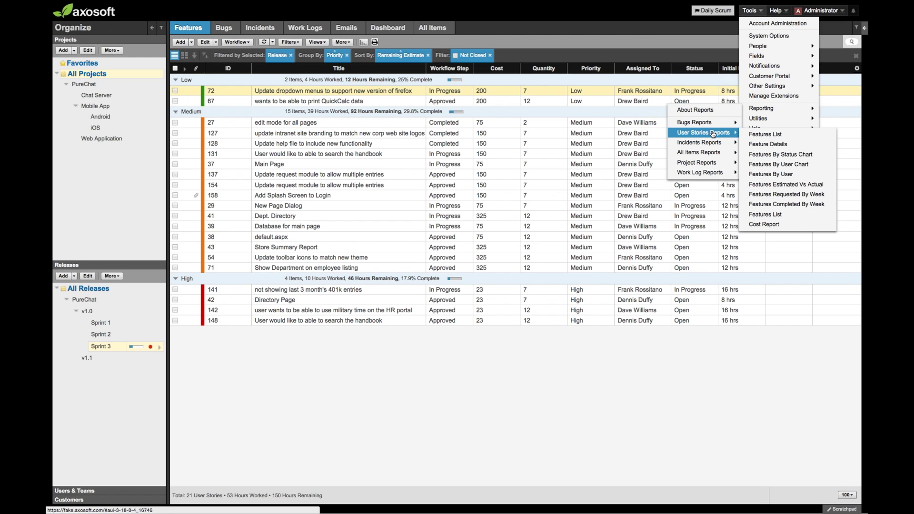
{"action": "left_click", "coordinate": [757, 225]}
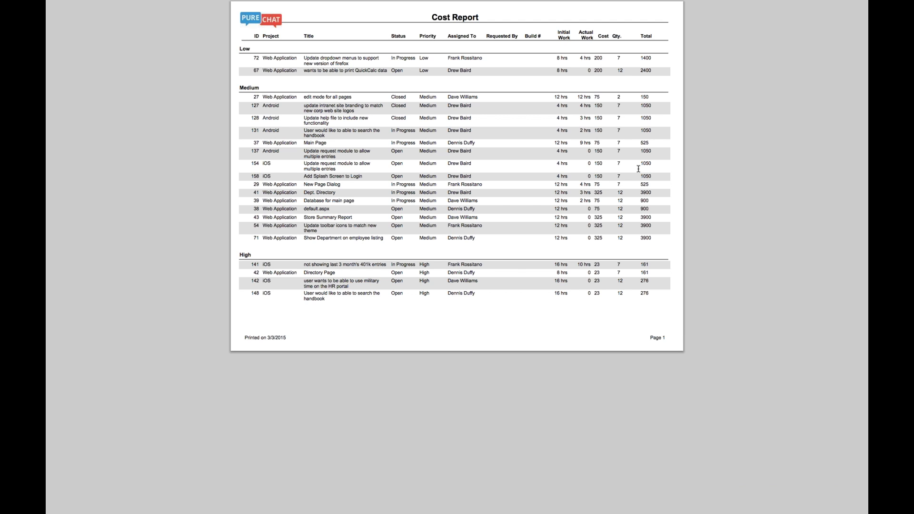
{"action": "key", "text": "ctrl+Left"}
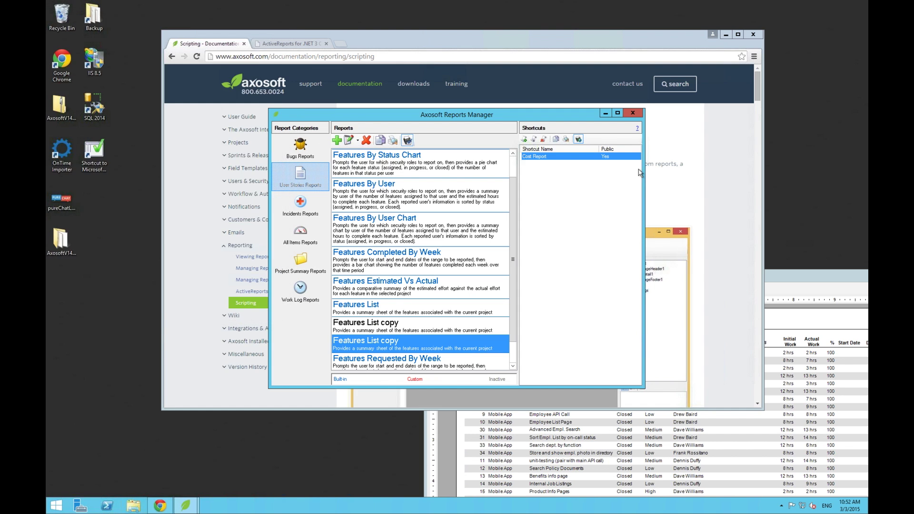
{"action": "key", "text": "super+Tab"}
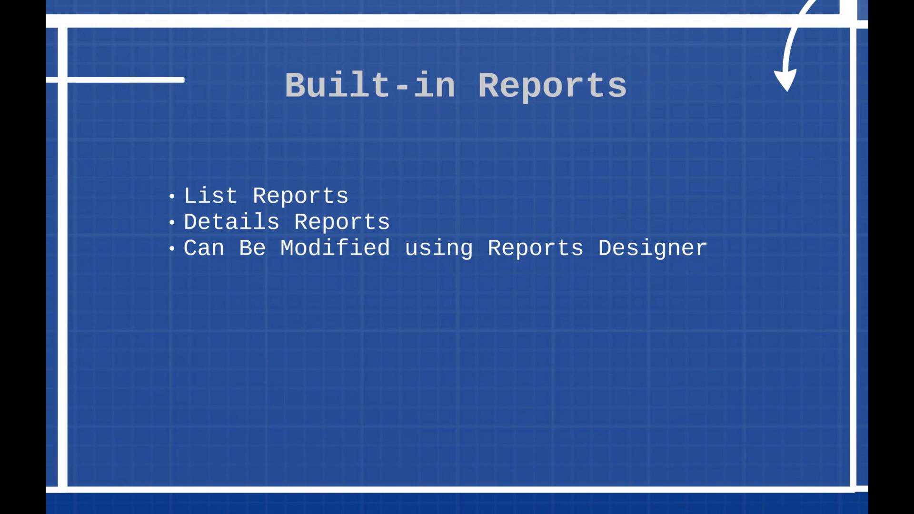
{"action": "key", "text": "Right"}
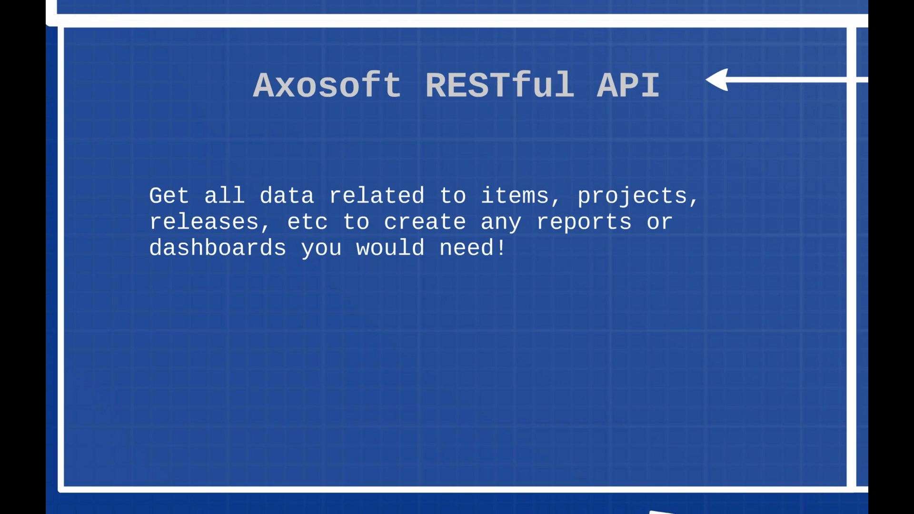